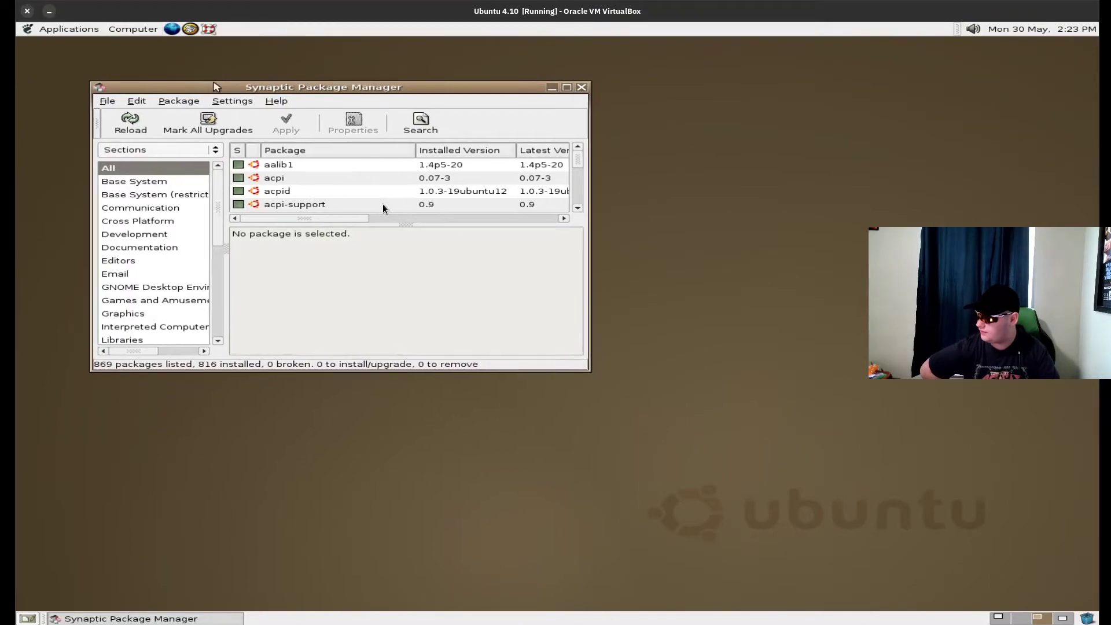
Close the Synaptic Package Manager and refresh the package lists in the terminal with sudo apt-get update.
{"action": "left_click", "coordinate": [585, 86]}
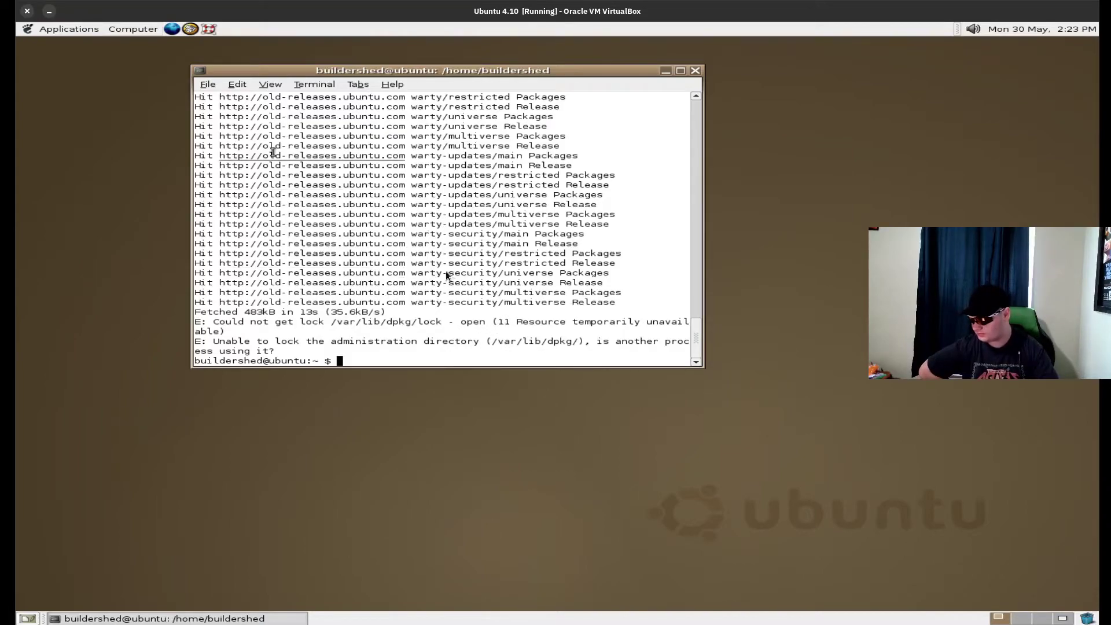
{"action": "type", "text": "sudo apt-get update"}
{"action": "key", "text": "Return"}
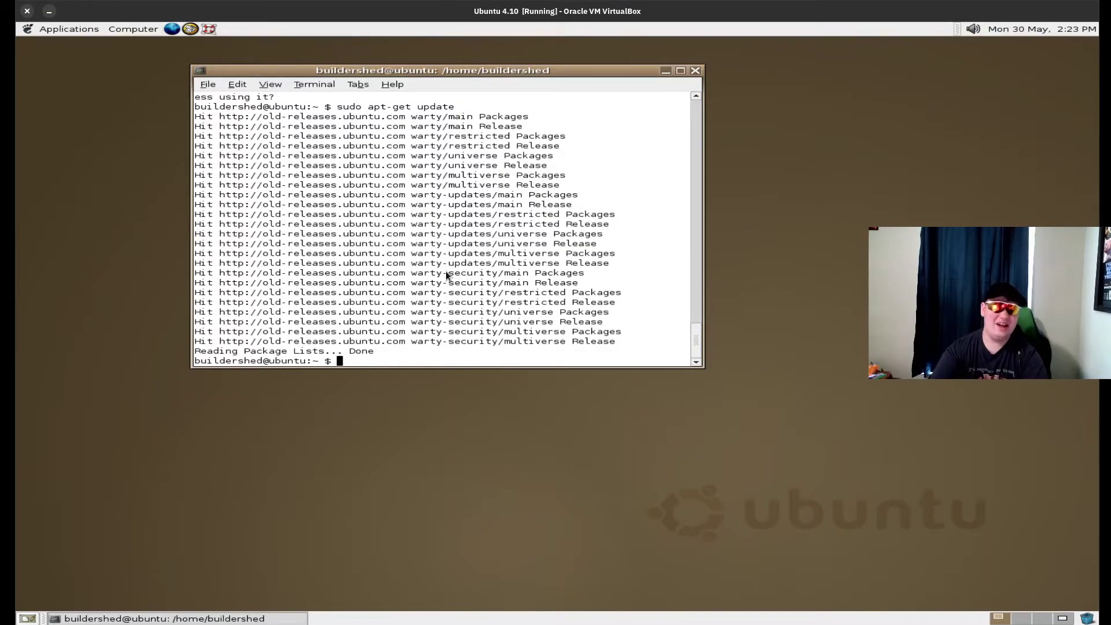
Try to install neofetch with sudo apt-get install neofetch.
{"action": "type", "text": "sudo apt insta"}
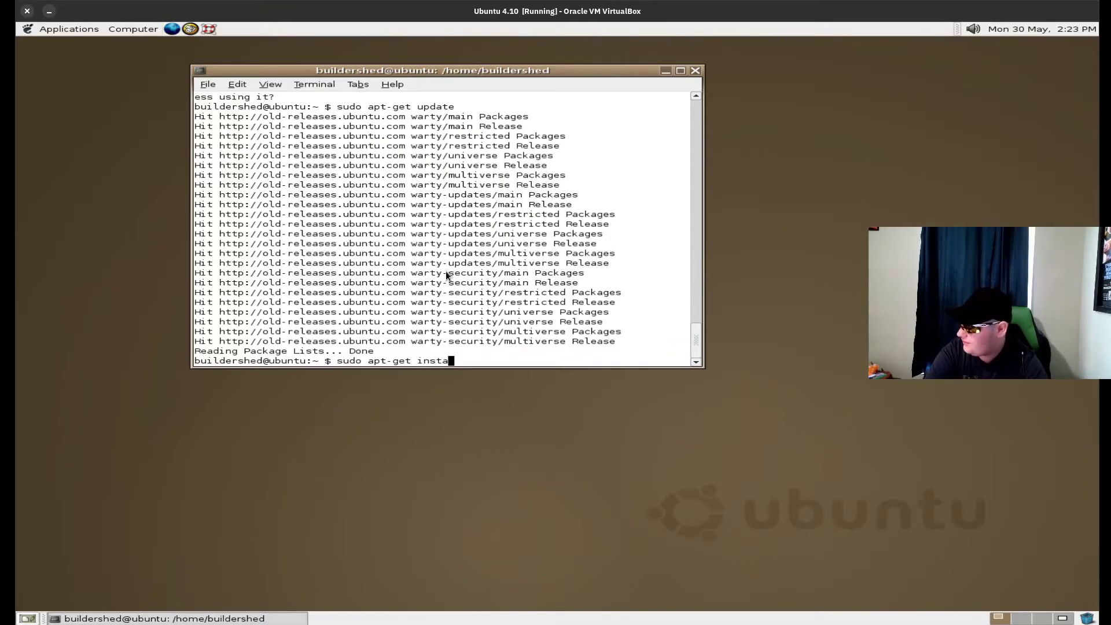
{"action": "type", "text": "ll neofetch"}
{"action": "key", "text": "Return"}
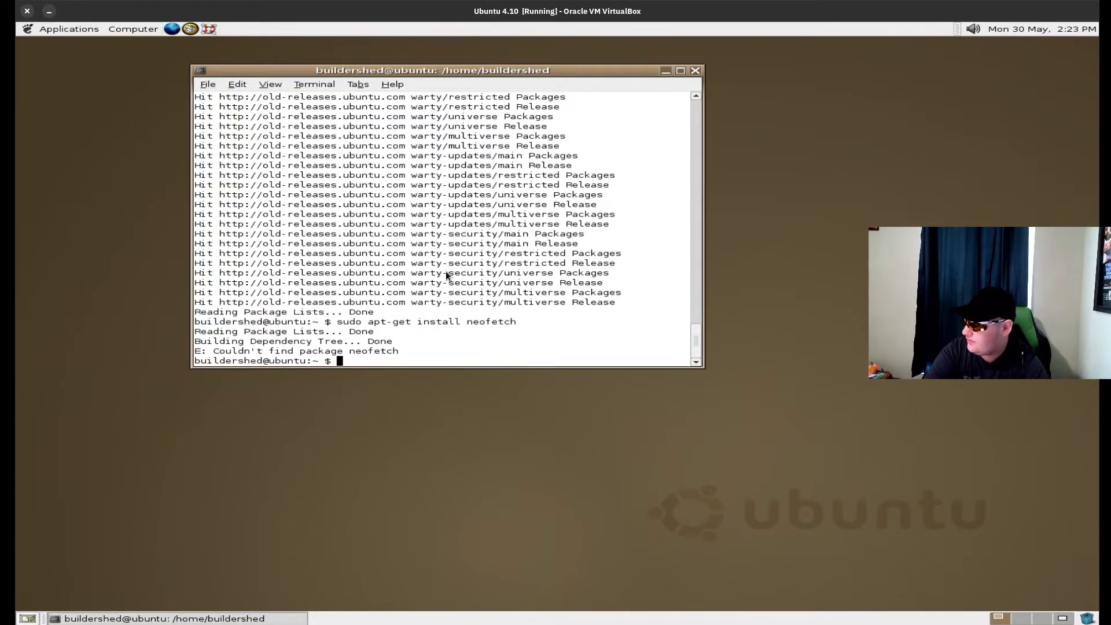
{"action": "key", "text": "Up"}
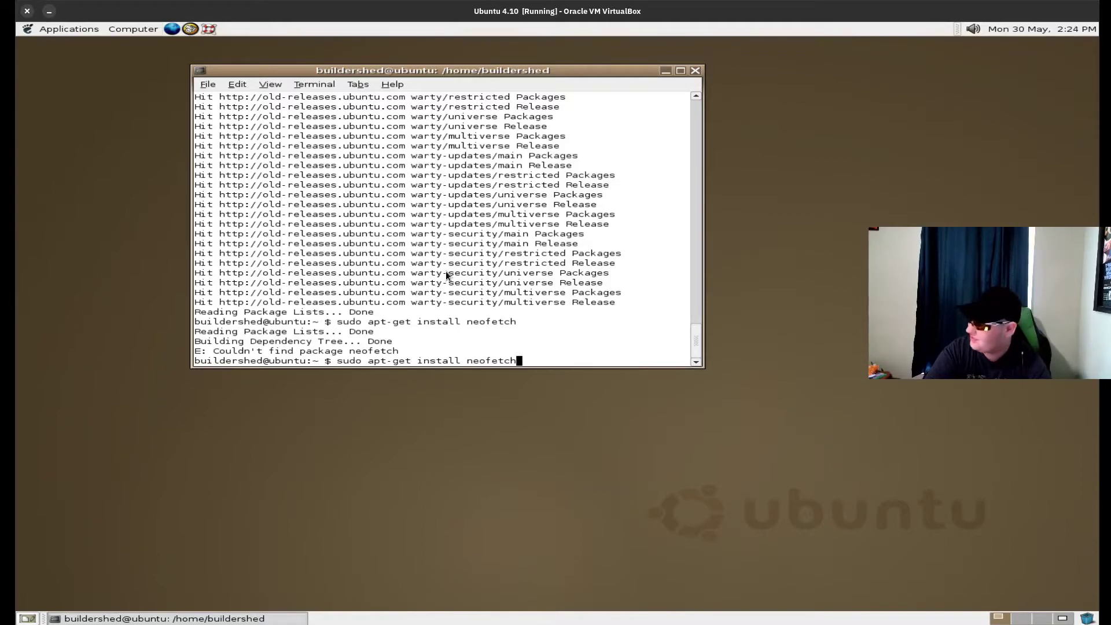
{"action": "key", "text": "BackSpace"}
{"action": "key", "text": "BackSpace"}
{"action": "key", "text": "BackSpace"}
{"action": "key", "text": "BackSpace"}
{"action": "key", "text": "BackSpace"}
{"action": "key", "text": "BackSpace"}
{"action": "key", "text": "BackSpace"}
{"action": "key", "text": "BackSpace"}
{"action": "key", "text": "BackSpace"}
{"action": "key", "text": "BackSpace"}
{"action": "key", "text": "BackSpace"}
{"action": "key", "text": "BackSpace"}
{"action": "key", "text": "BackSpace"}
{"action": "key", "text": "BackSpace"}
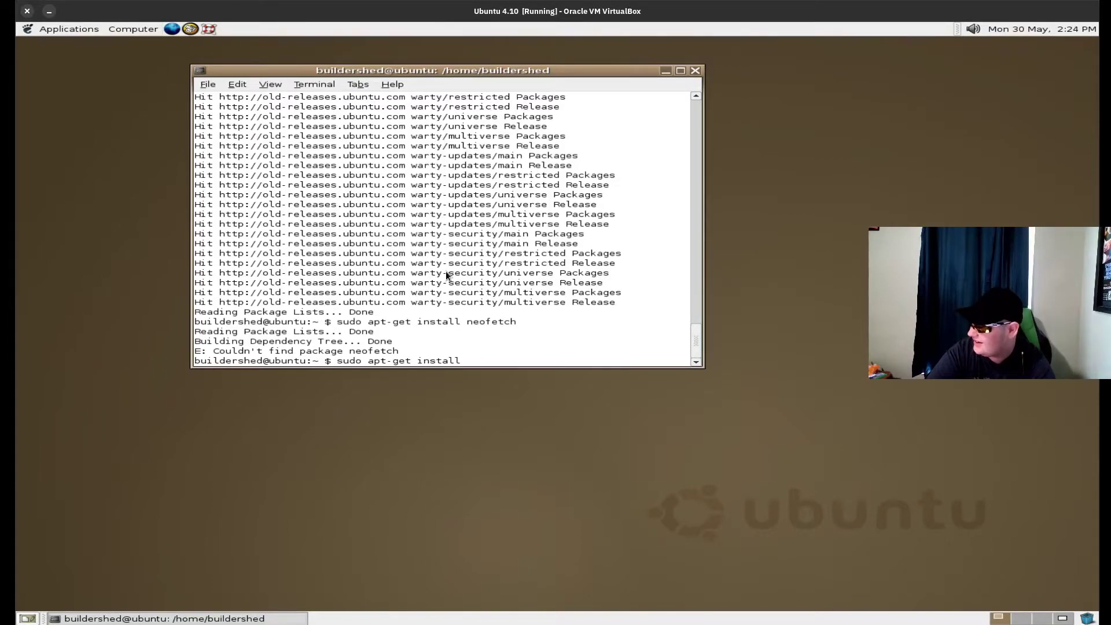
{"action": "key", "text": "BackSpace"}
{"action": "key", "text": "BackSpace"}
{"action": "key", "text": "BackSpace"}
{"action": "key", "text": "BackSpace"}
{"action": "key", "text": "BackSpace"}
{"action": "key", "text": "BackSpace"}
{"action": "key", "text": "BackSpace"}
{"action": "key", "text": "BackSpace"}
{"action": "key", "text": "BackSpace"}
{"action": "key", "text": "BackSpace"}
{"action": "key", "text": "BackSpace"}
{"action": "key", "text": "BackSpace"}
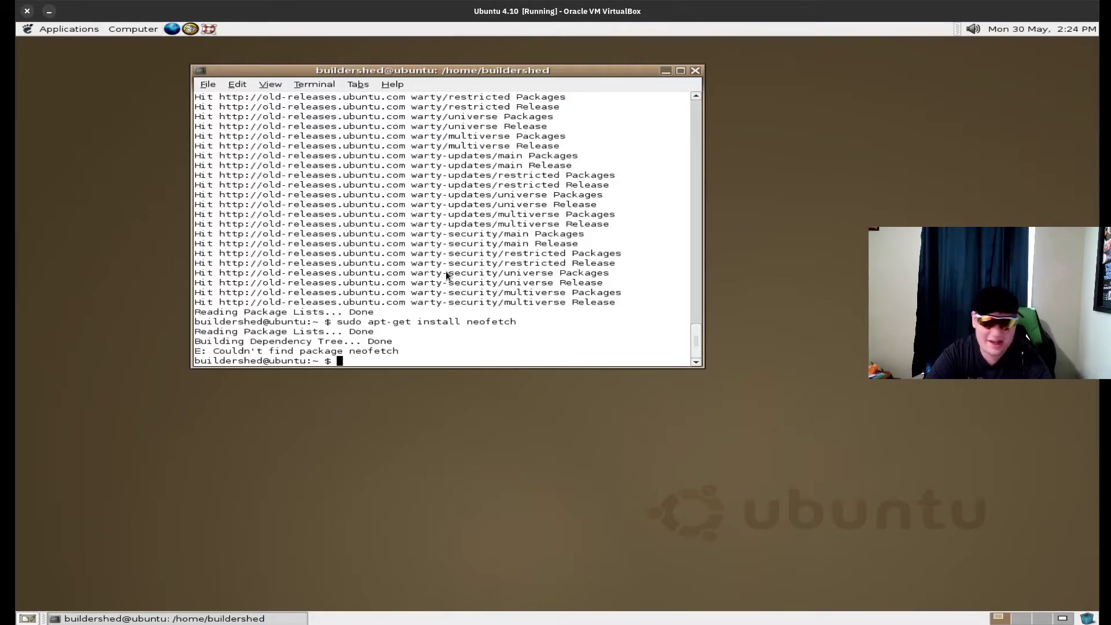
Close the terminal and open the desktop's Theme Preferences.
{"action": "key", "text": "Return"}
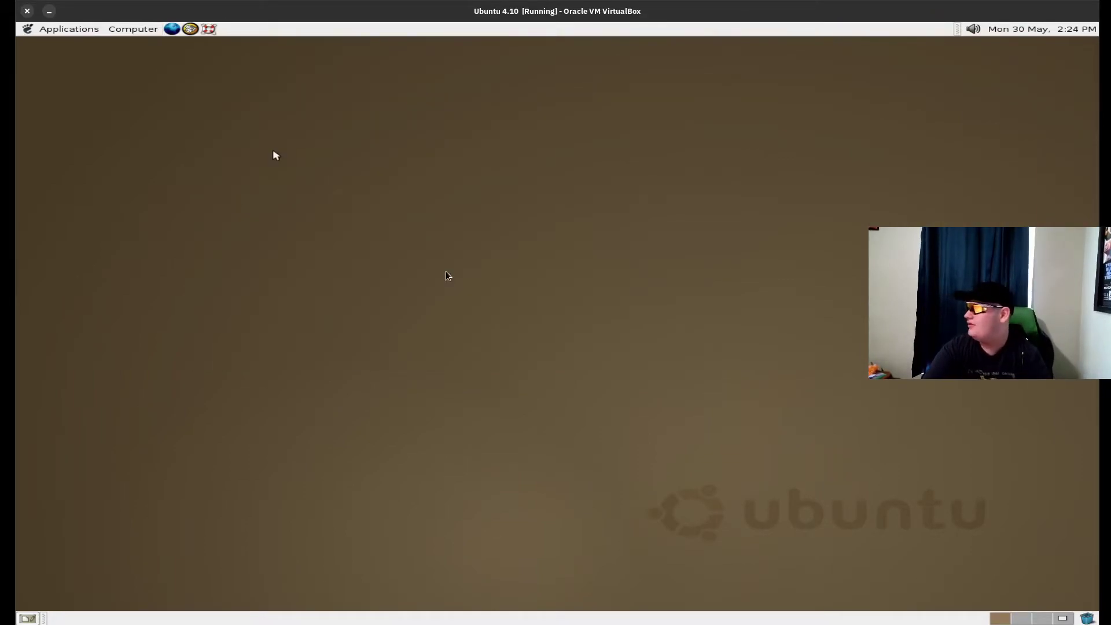
{"action": "left_click", "coordinate": [80, 30]}
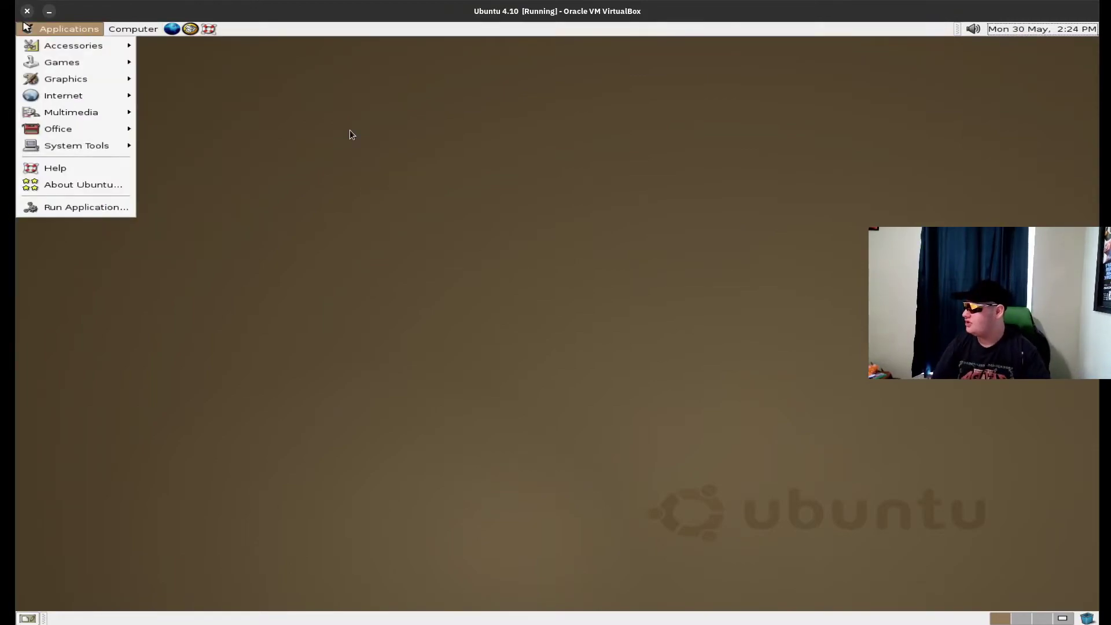
{"action": "mouse_move", "coordinate": [116, 58]}
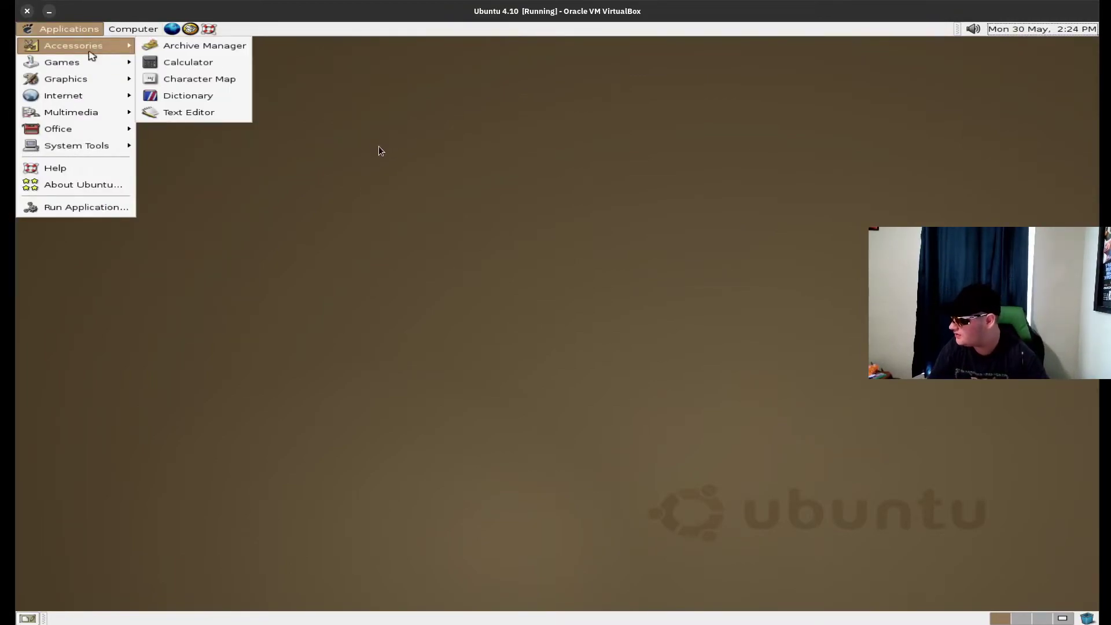
{"action": "mouse_move", "coordinate": [81, 80]}
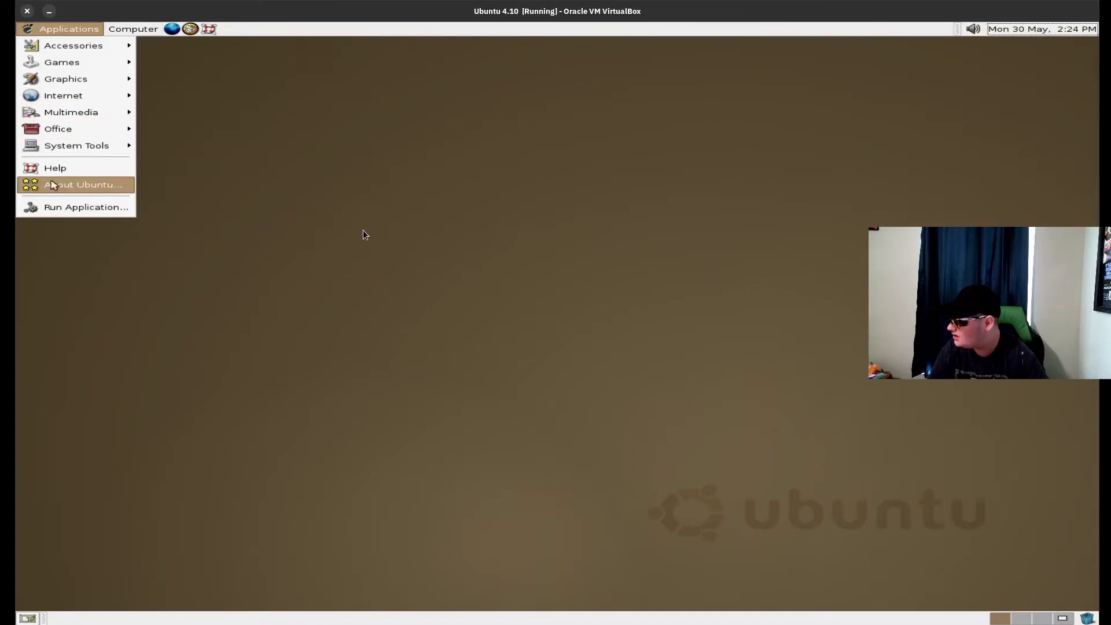
{"action": "mouse_move", "coordinate": [79, 143]}
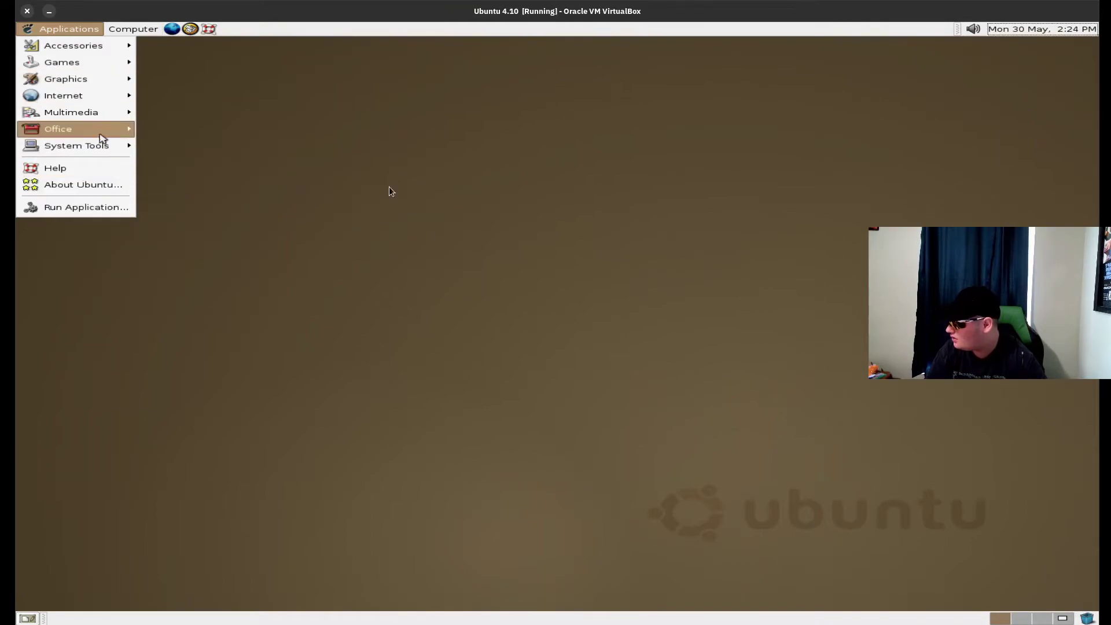
{"action": "mouse_move", "coordinate": [133, 29]}
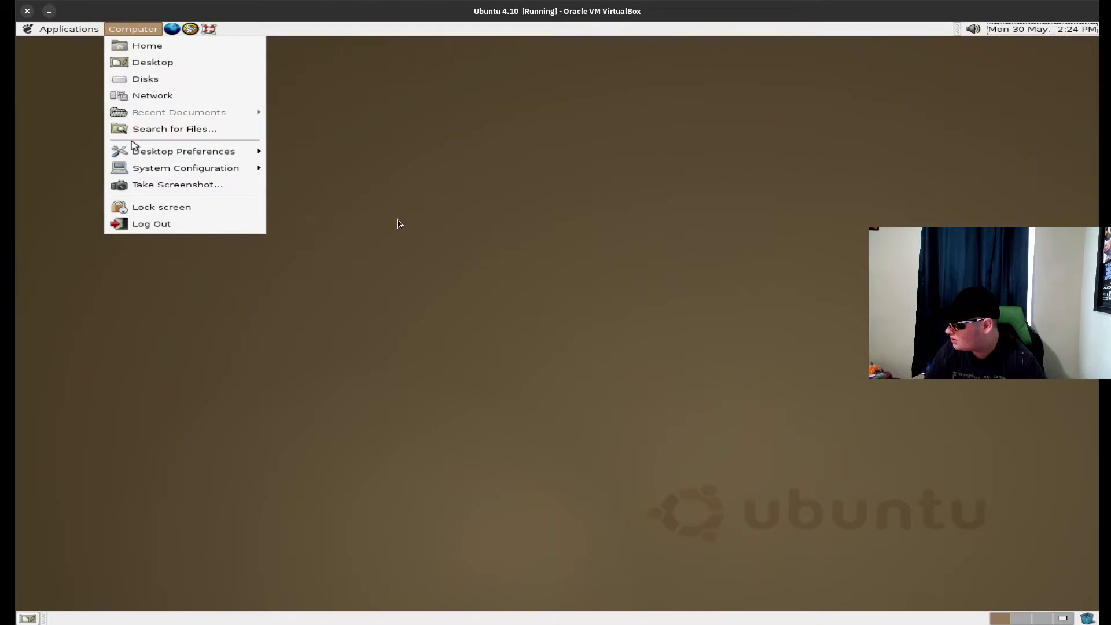
{"action": "mouse_move", "coordinate": [134, 152]}
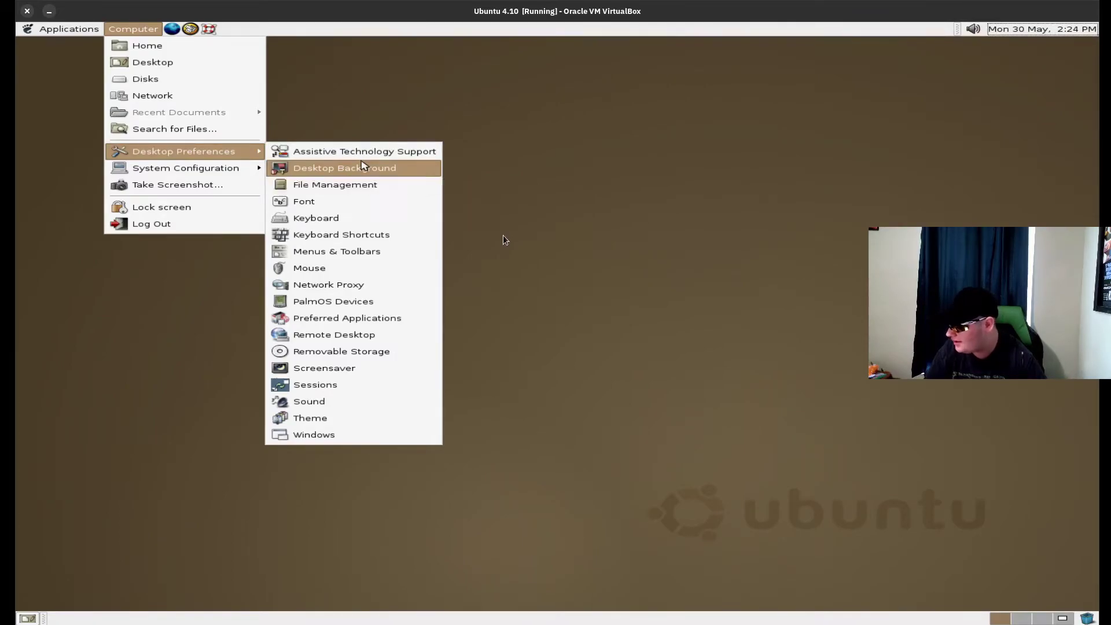
{"action": "left_click", "coordinate": [324, 418]}
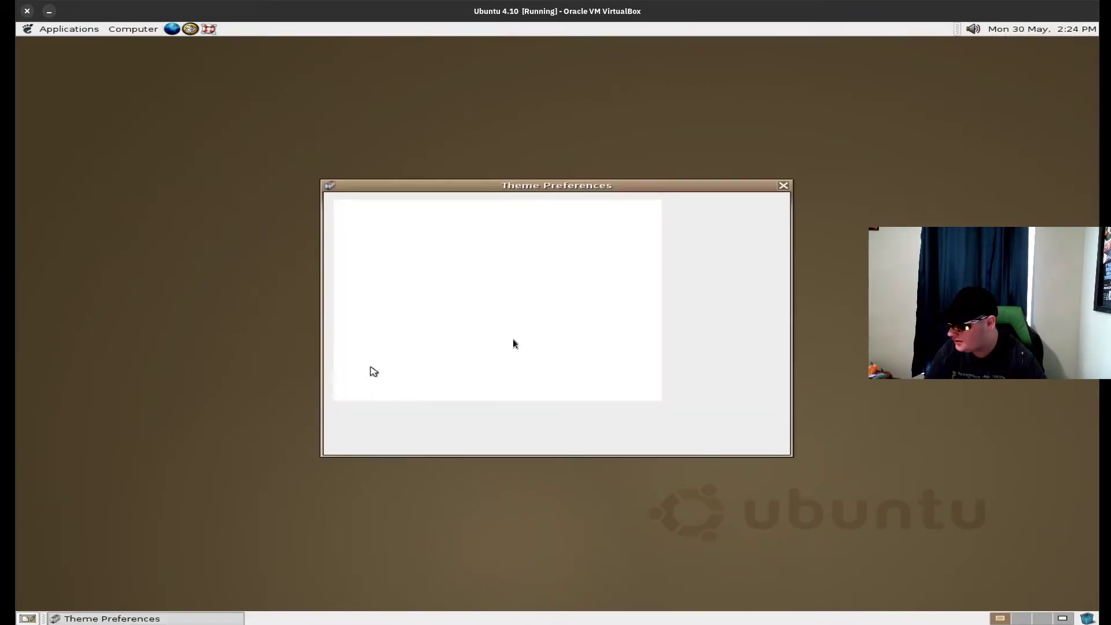
Try out the Crux, Default, Glider, Grand Canyon, Industrial and Mist desktop themes one after another.
{"action": "left_click", "coordinate": [437, 272]}
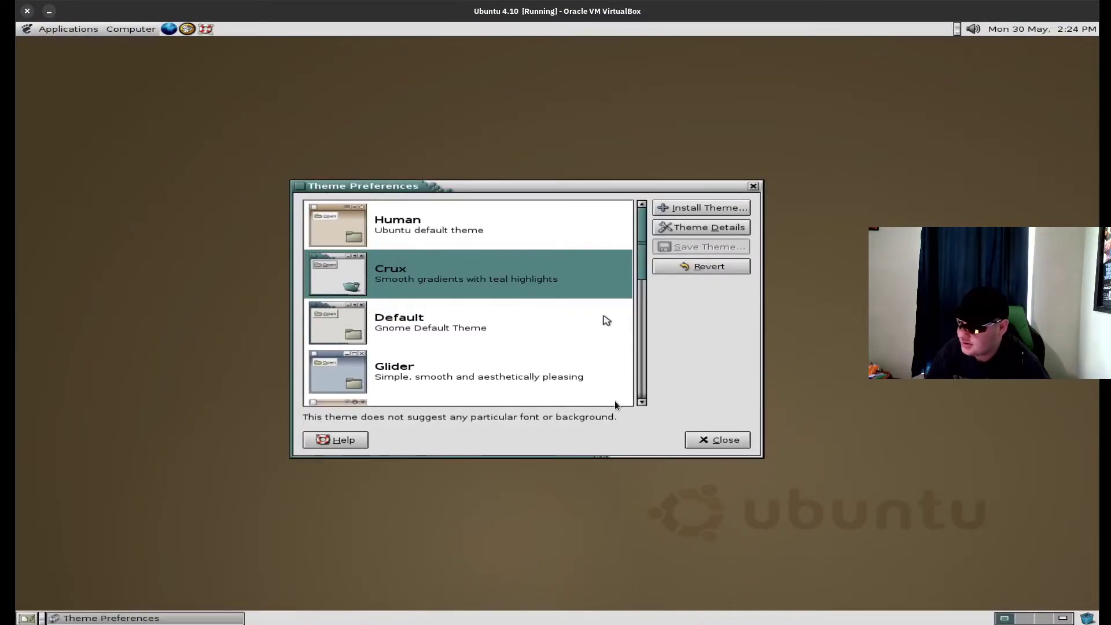
{"action": "left_click", "coordinate": [540, 325]}
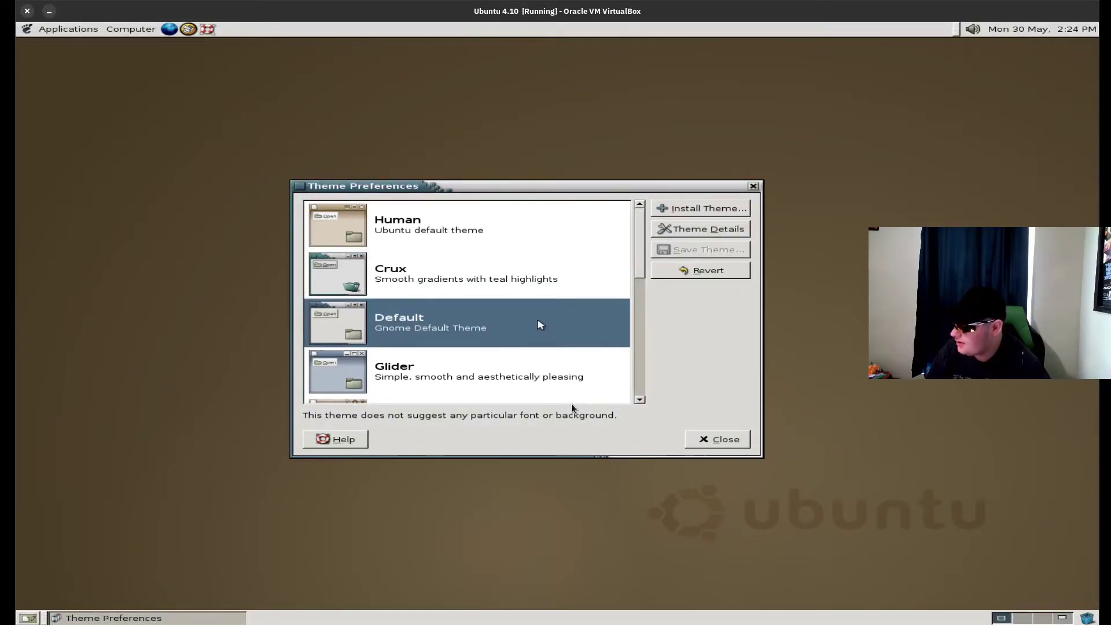
{"action": "scroll", "coordinate": [539, 324], "scroll_direction": "down", "scroll_amount": 1}
{"action": "left_click", "coordinate": [523, 334]}
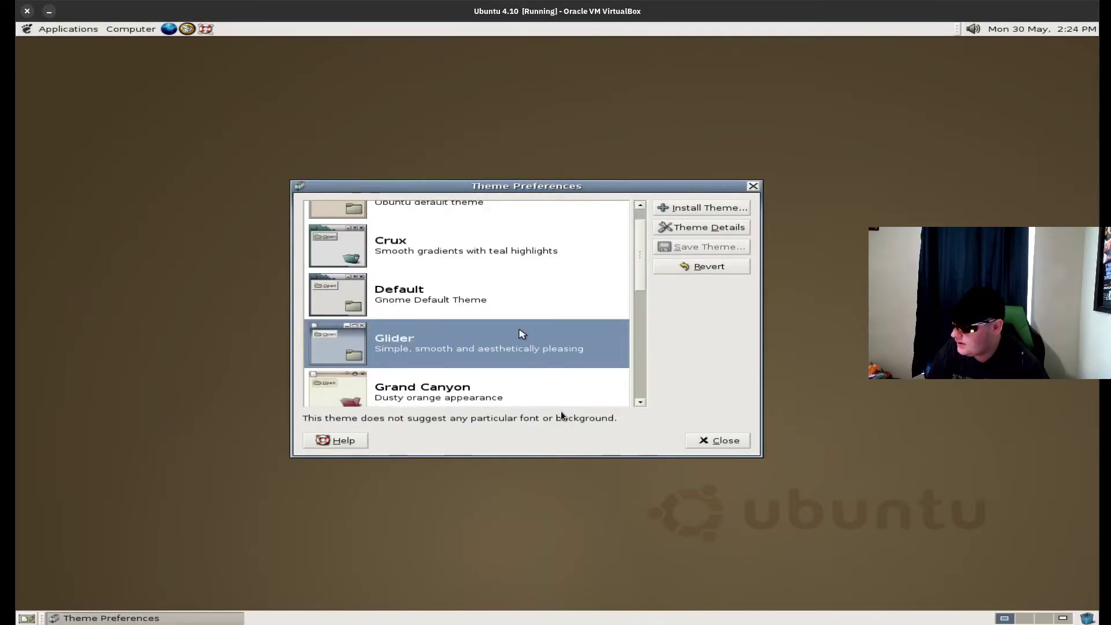
{"action": "scroll", "coordinate": [523, 333], "scroll_direction": "down", "scroll_amount": 1}
{"action": "left_click", "coordinate": [523, 333]}
{"action": "scroll", "coordinate": [522, 334], "scroll_direction": "down", "scroll_amount": 1}
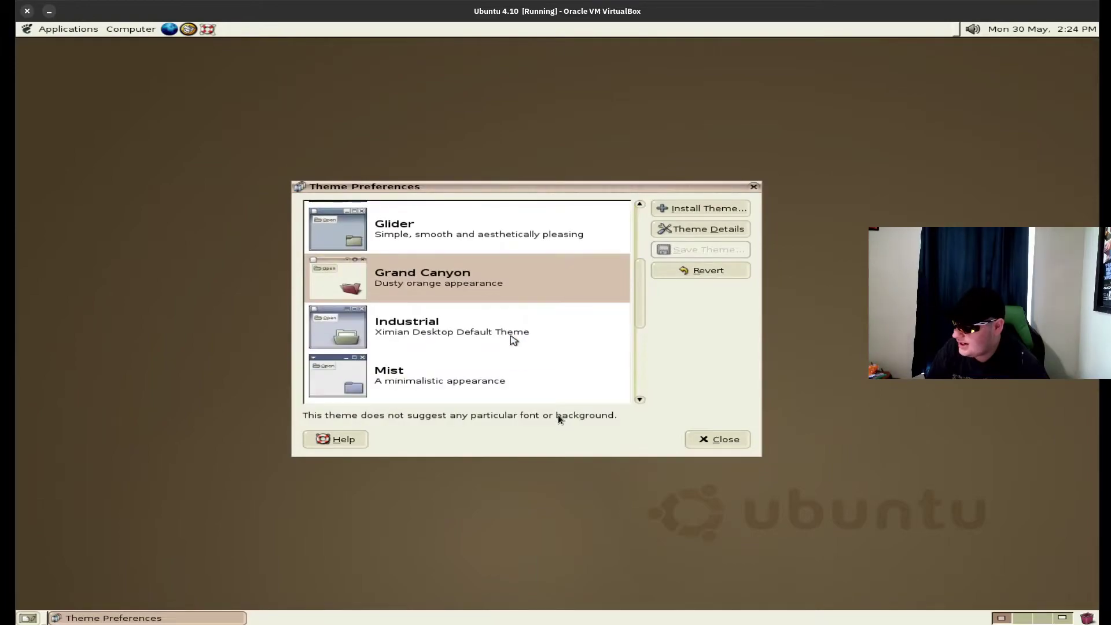
{"action": "left_click", "coordinate": [511, 338]}
{"action": "left_click", "coordinate": [471, 372]}
{"action": "left_click", "coordinate": [475, 340]}
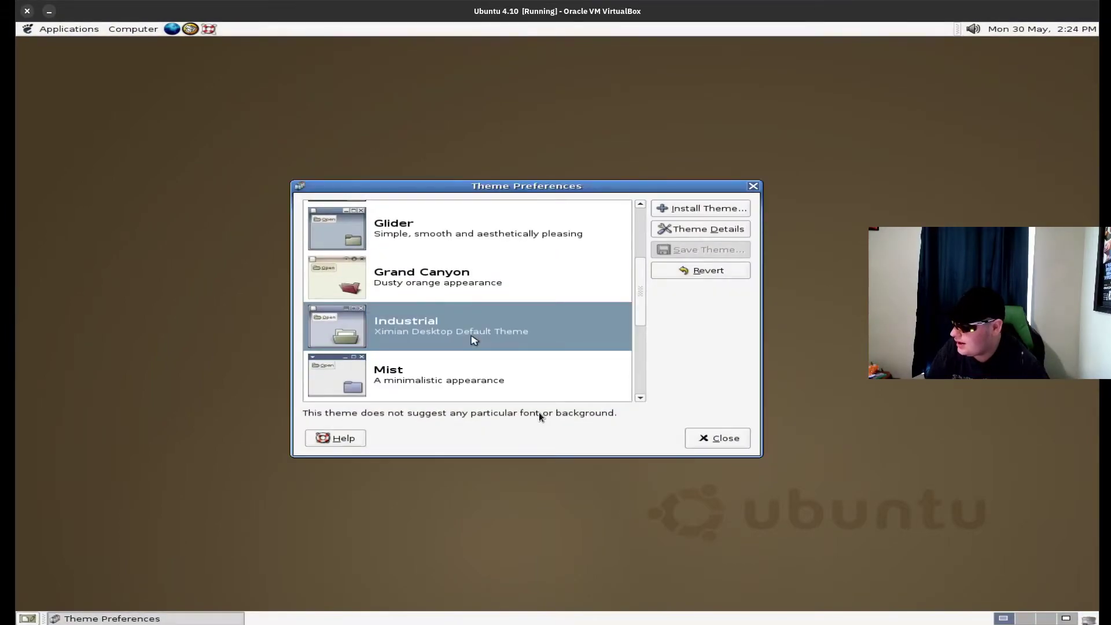
Try out the Simple, Smokey Blue and Traditional themes from the end of the theme list.
{"action": "scroll", "coordinate": [475, 340], "scroll_direction": "down", "scroll_amount": 3}
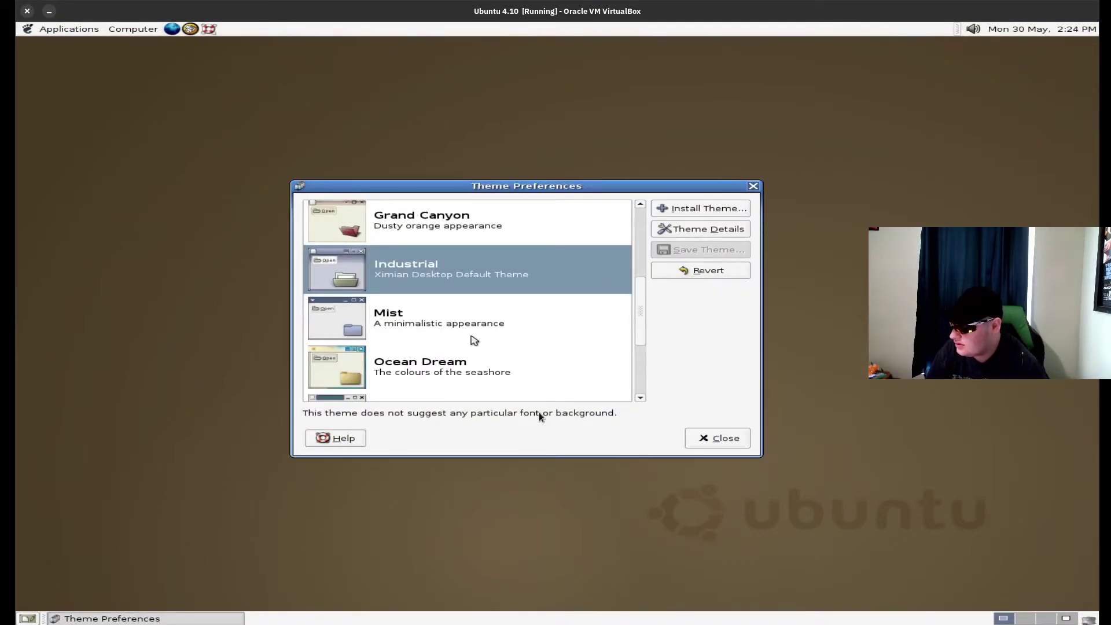
{"action": "scroll", "coordinate": [503, 357], "scroll_direction": "down", "scroll_amount": 1}
{"action": "left_click", "coordinate": [461, 322]}
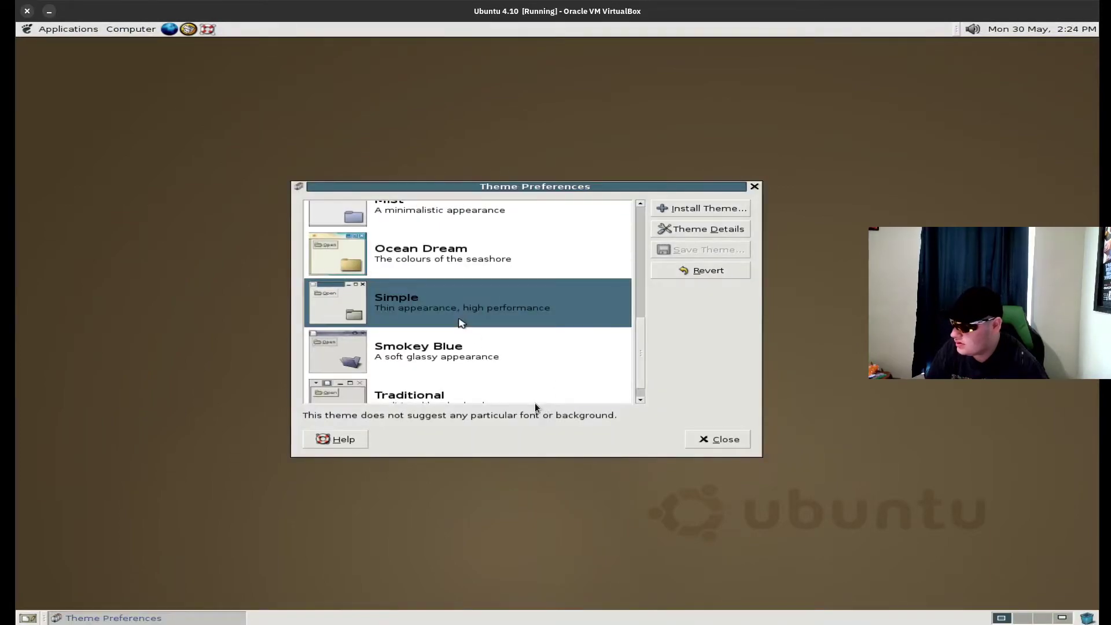
{"action": "scroll", "coordinate": [461, 322], "scroll_direction": "down", "scroll_amount": 1}
{"action": "left_click", "coordinate": [461, 322]}
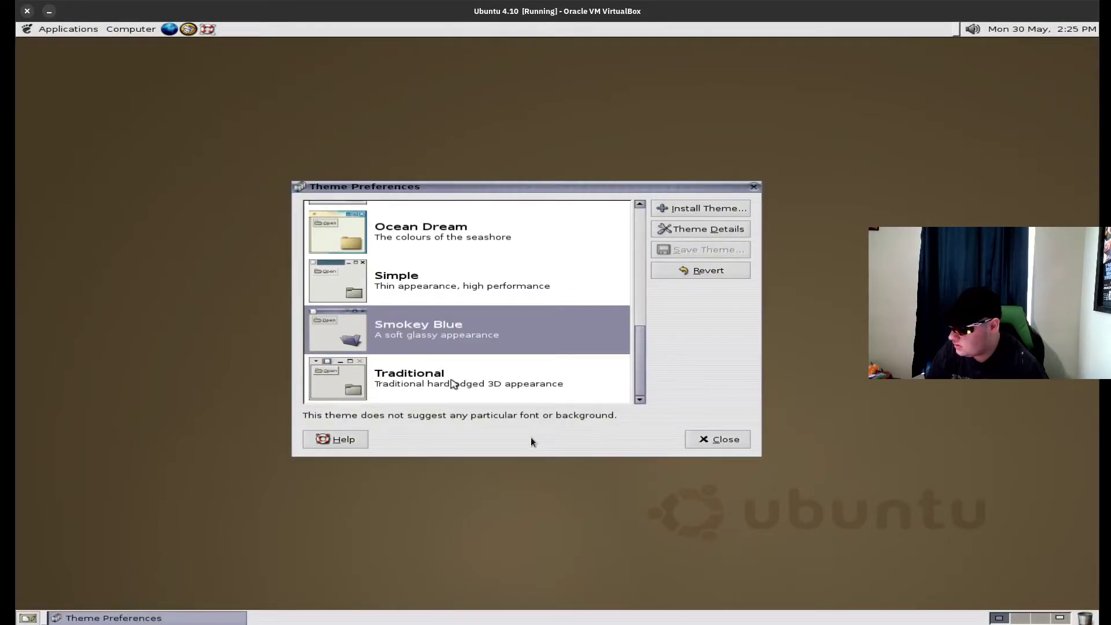
{"action": "left_click", "coordinate": [455, 381]}
{"action": "left_click", "coordinate": [463, 345]}
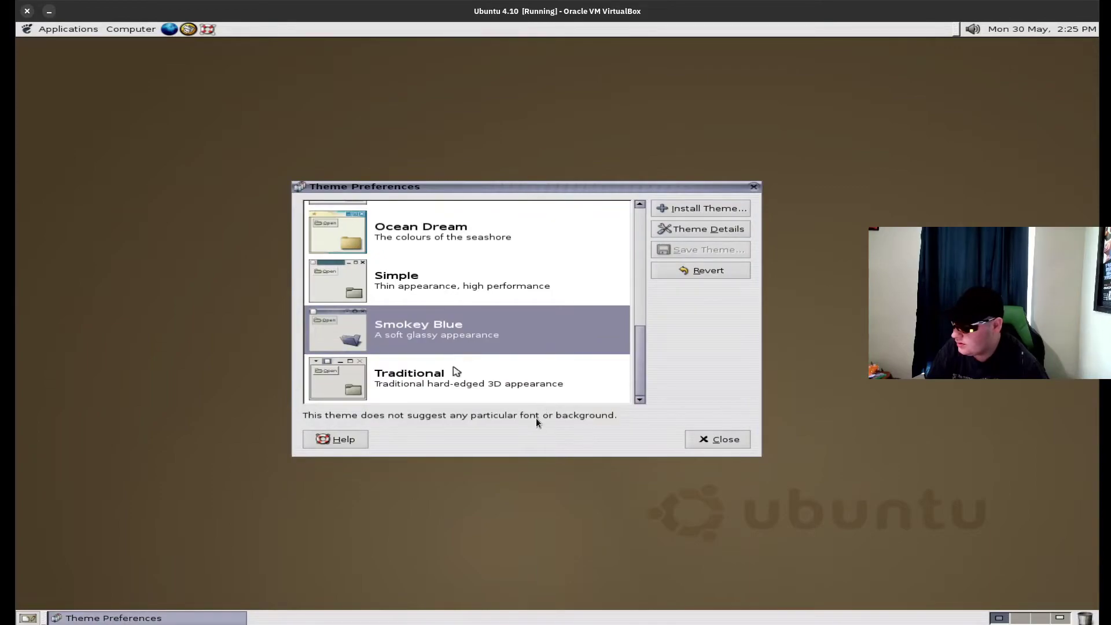
{"action": "left_click", "coordinate": [455, 377]}
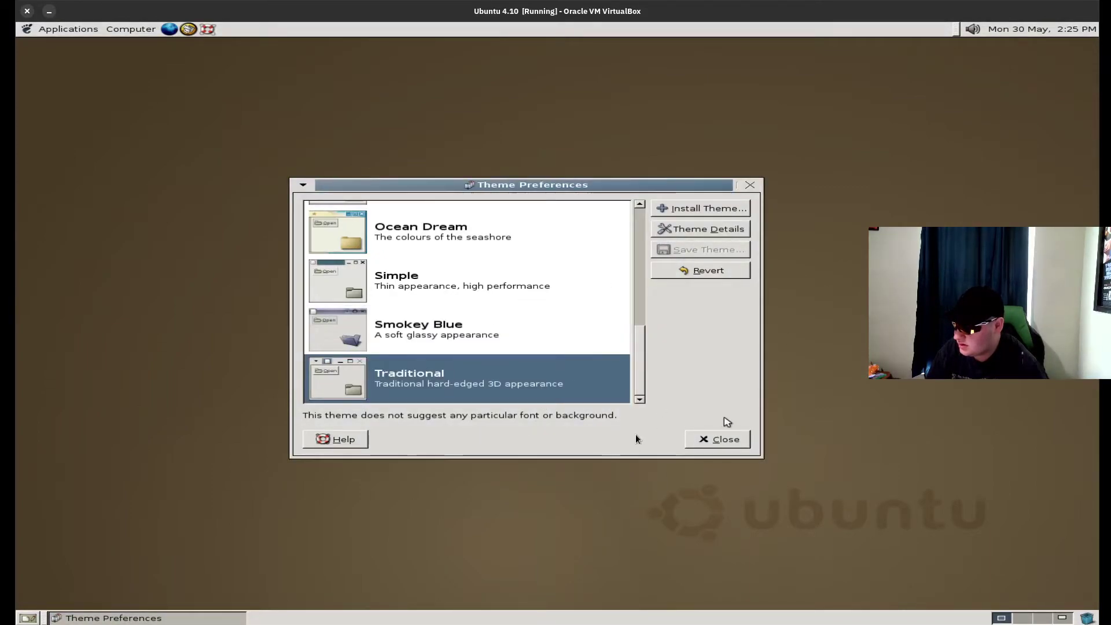
Go back up the theme list, trying out Ocean Dream, Mist, Industrial and Grand Canyon.
{"action": "left_click", "coordinate": [442, 304]}
{"action": "left_click", "coordinate": [451, 252]}
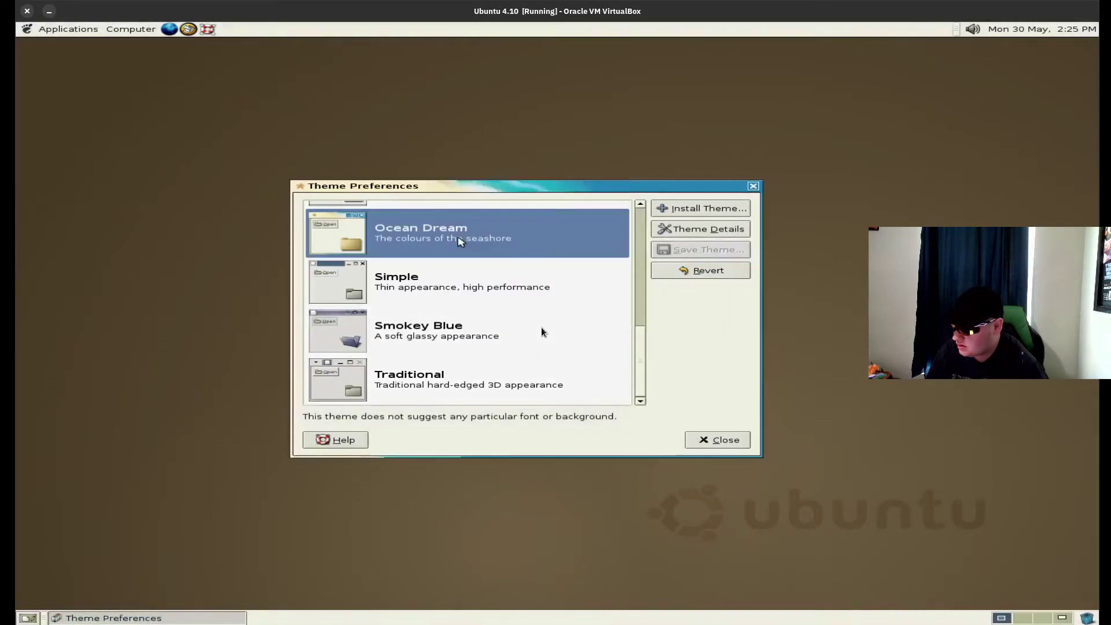
{"action": "scroll", "coordinate": [454, 252], "scroll_direction": "up", "scroll_amount": 2}
{"action": "left_click", "coordinate": [454, 249]}
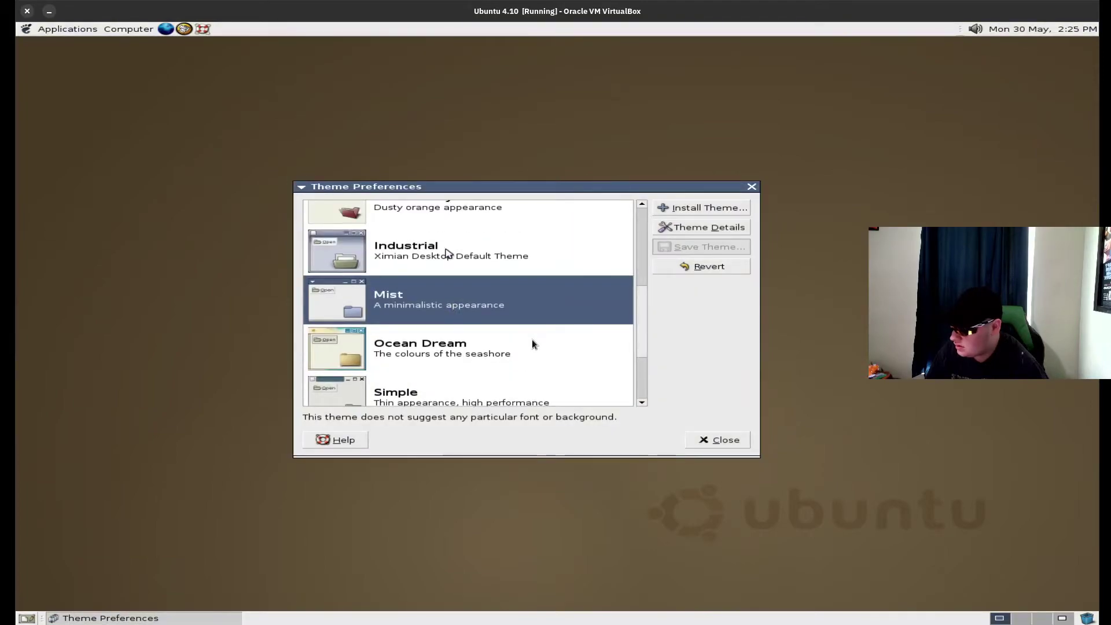
{"action": "left_click", "coordinate": [452, 250]}
{"action": "left_click", "coordinate": [445, 254]}
{"action": "scroll", "coordinate": [446, 249], "scroll_direction": "up", "scroll_amount": 3}
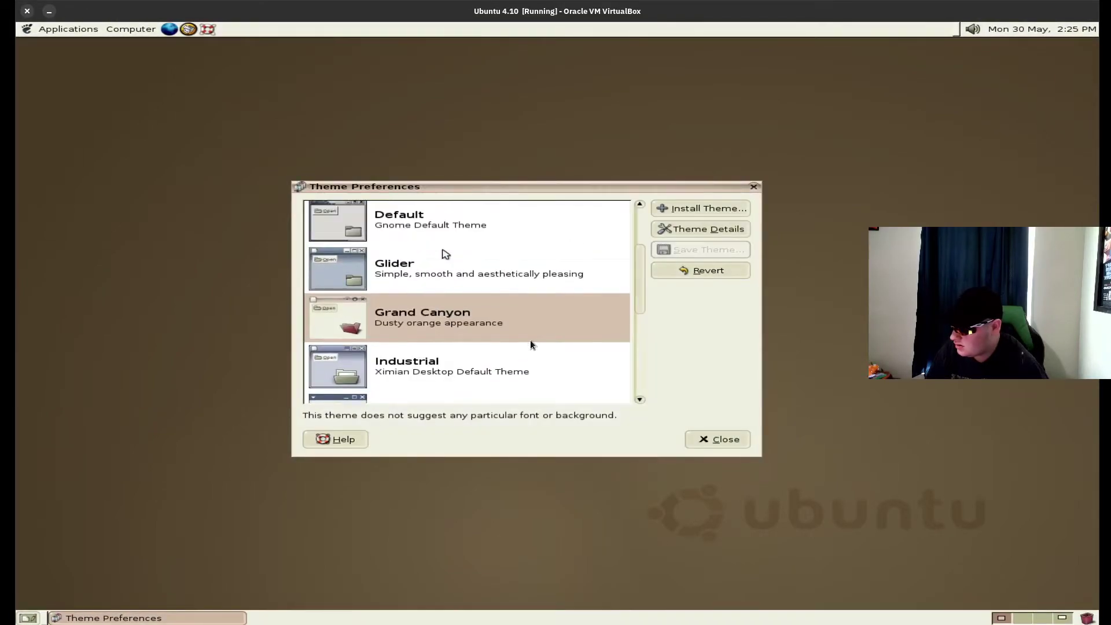
Compare the Human theme with Crux and Default, reapply Human and close Theme Preferences.
{"action": "left_click", "coordinate": [445, 239]}
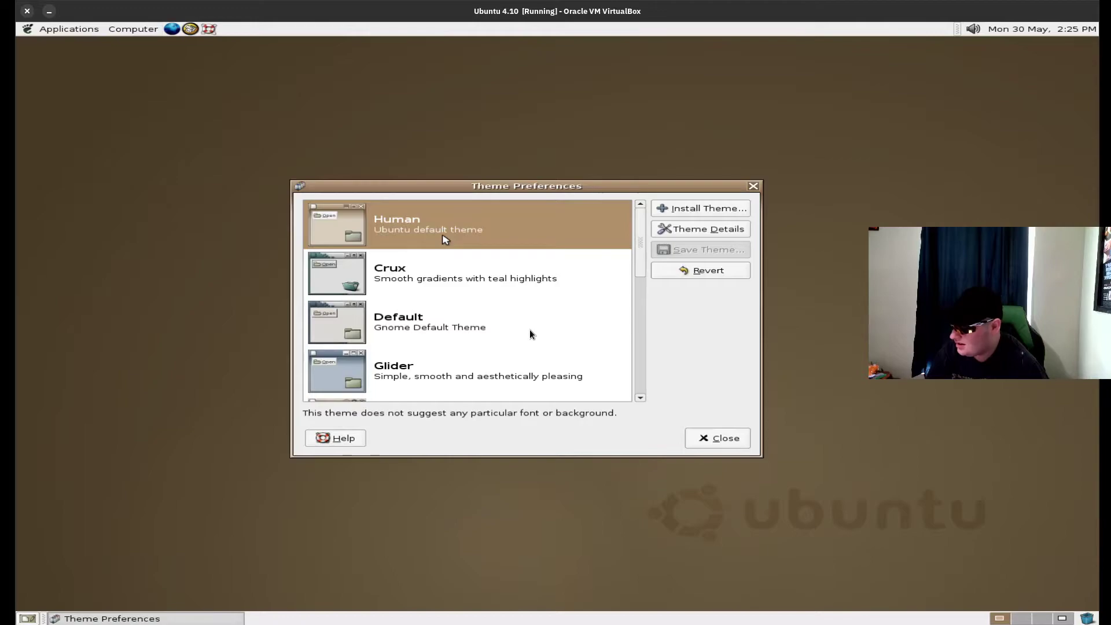
{"action": "left_click", "coordinate": [445, 259]}
{"action": "left_click", "coordinate": [399, 316]}
{"action": "left_click", "coordinate": [422, 268]}
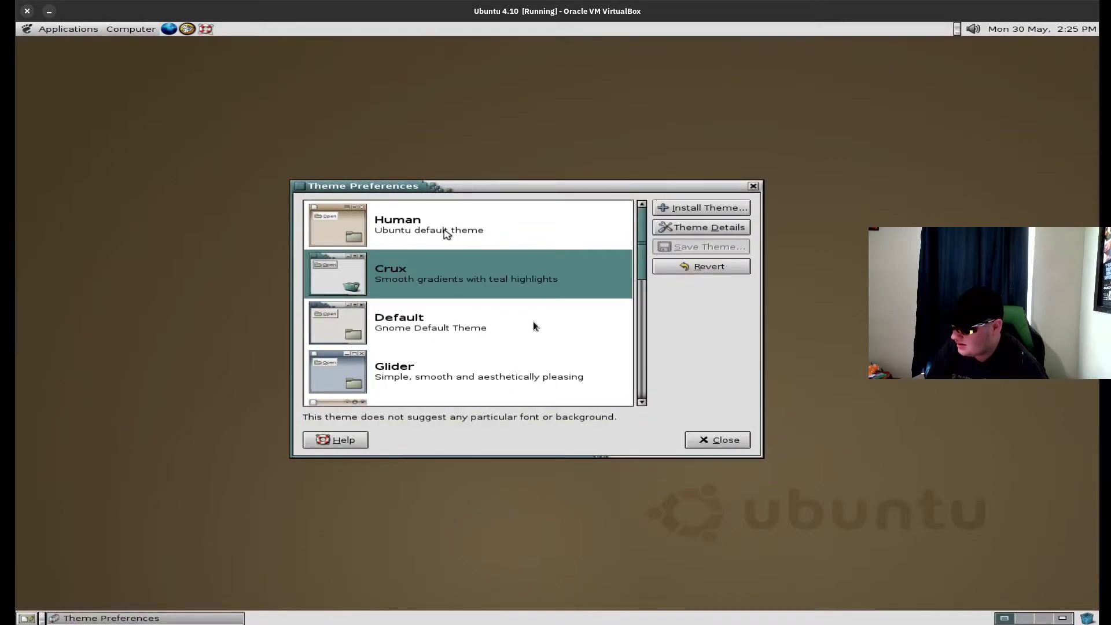
{"action": "left_click", "coordinate": [428, 225]}
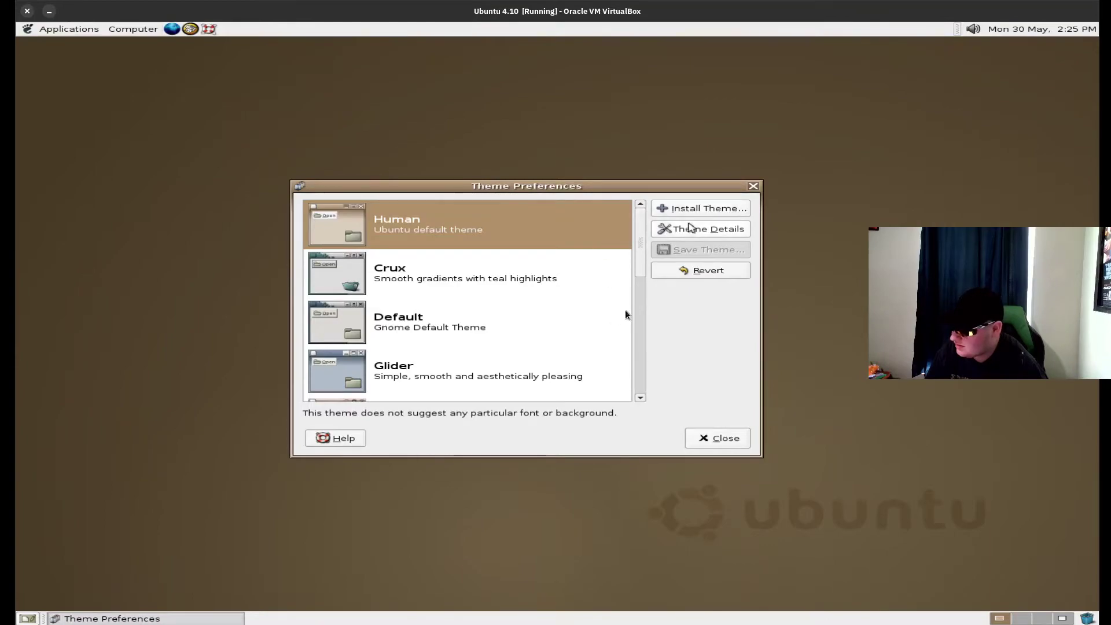
{"action": "left_click", "coordinate": [752, 186]}
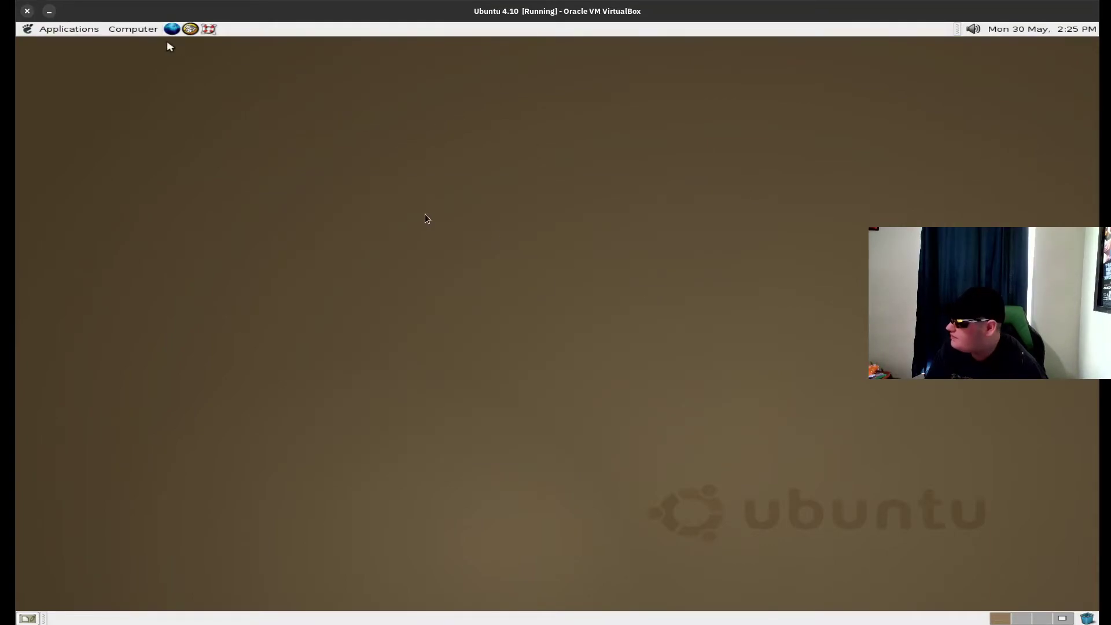
{"action": "left_click", "coordinate": [136, 30]}
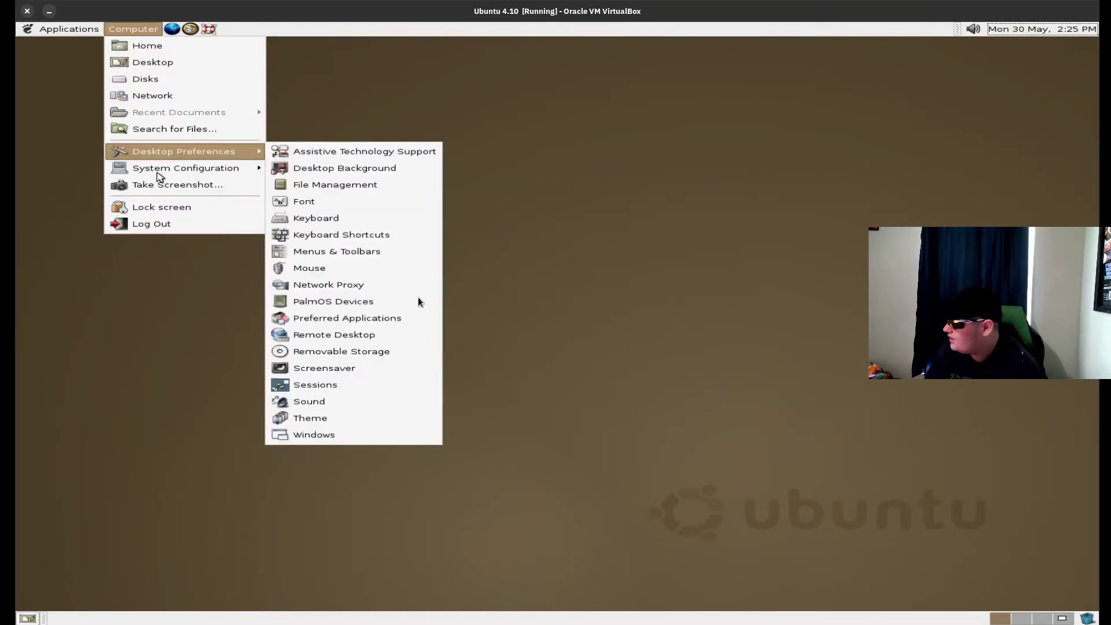
{"action": "mouse_move", "coordinate": [193, 170]}
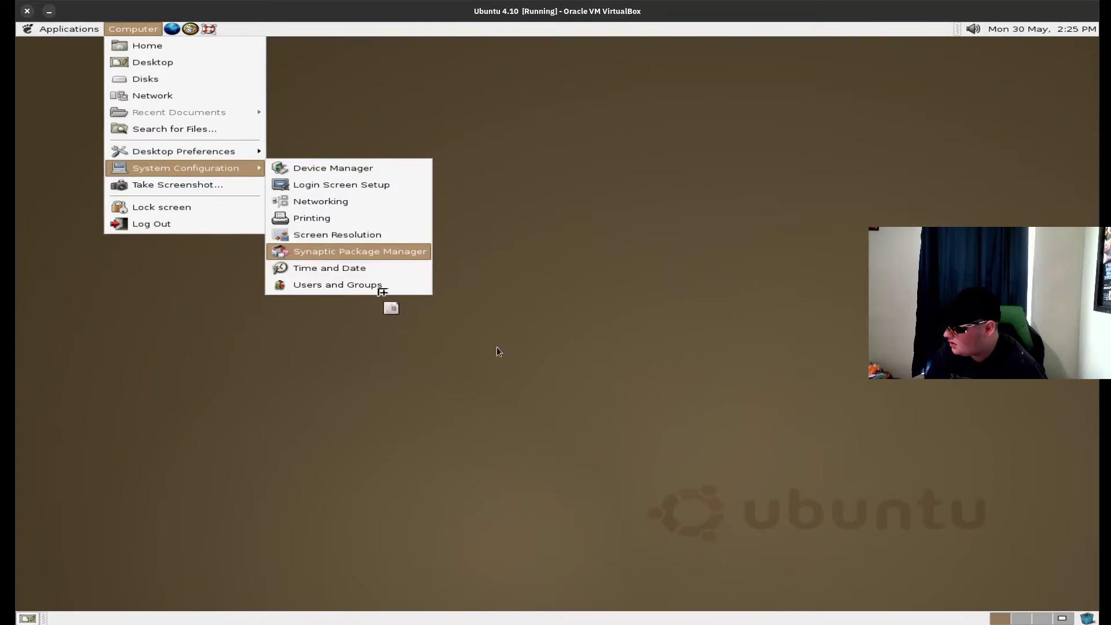
{"action": "left_click", "coordinate": [348, 252]}
{"action": "left_click", "coordinate": [113, 30]}
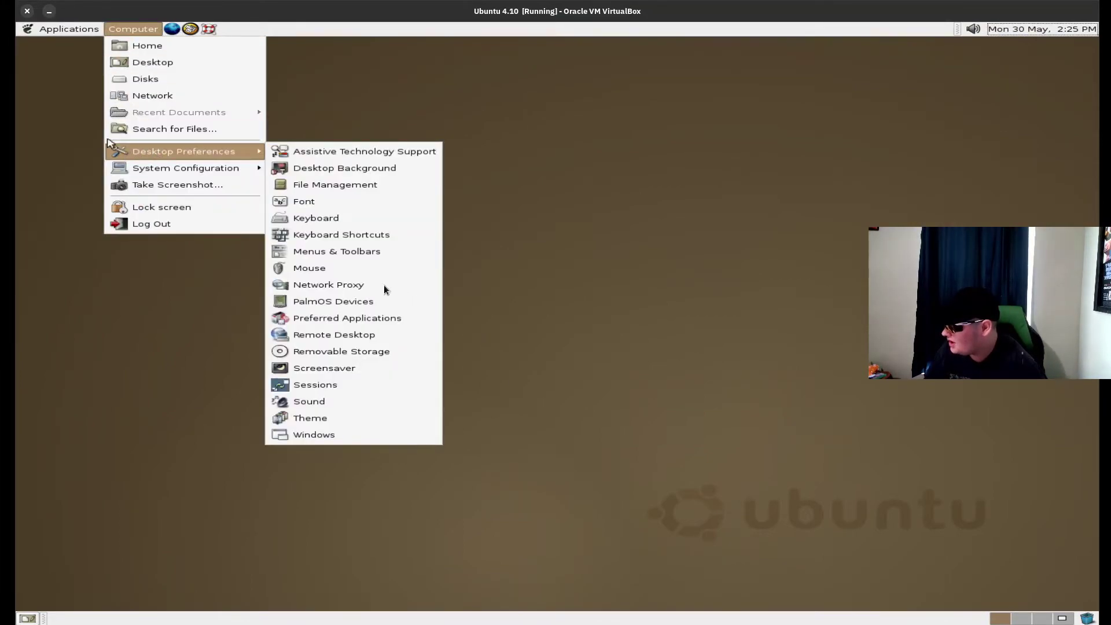
{"action": "left_click", "coordinate": [57, 134]}
Open Synaptic Package Manager from the system configuration tools and close its Quick Introduction.
{"action": "left_click", "coordinate": [131, 30]}
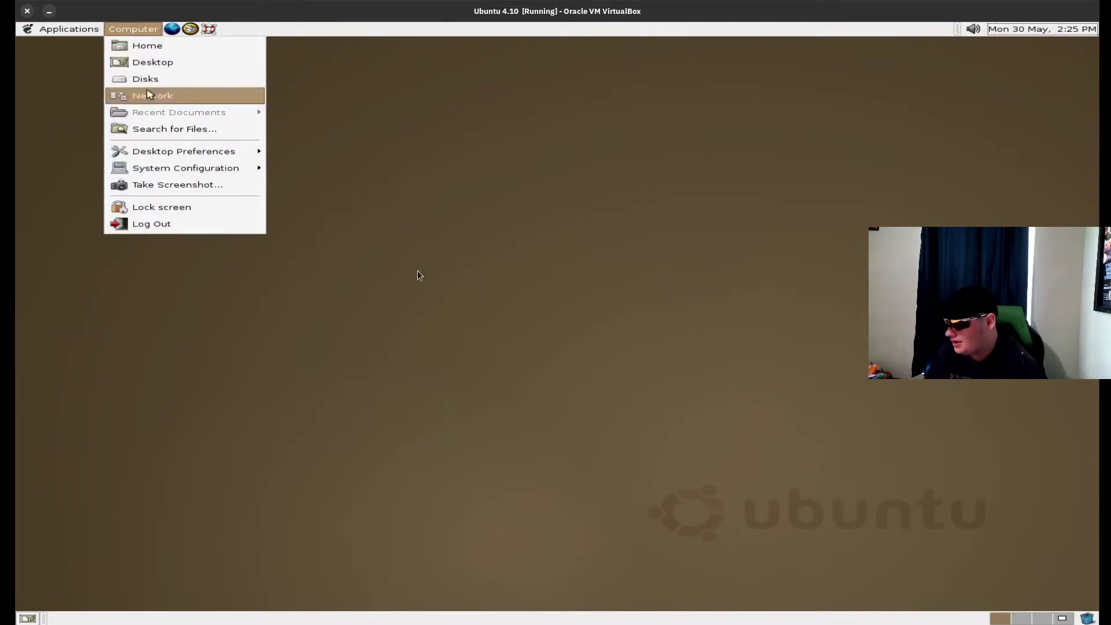
{"action": "mouse_move", "coordinate": [212, 172]}
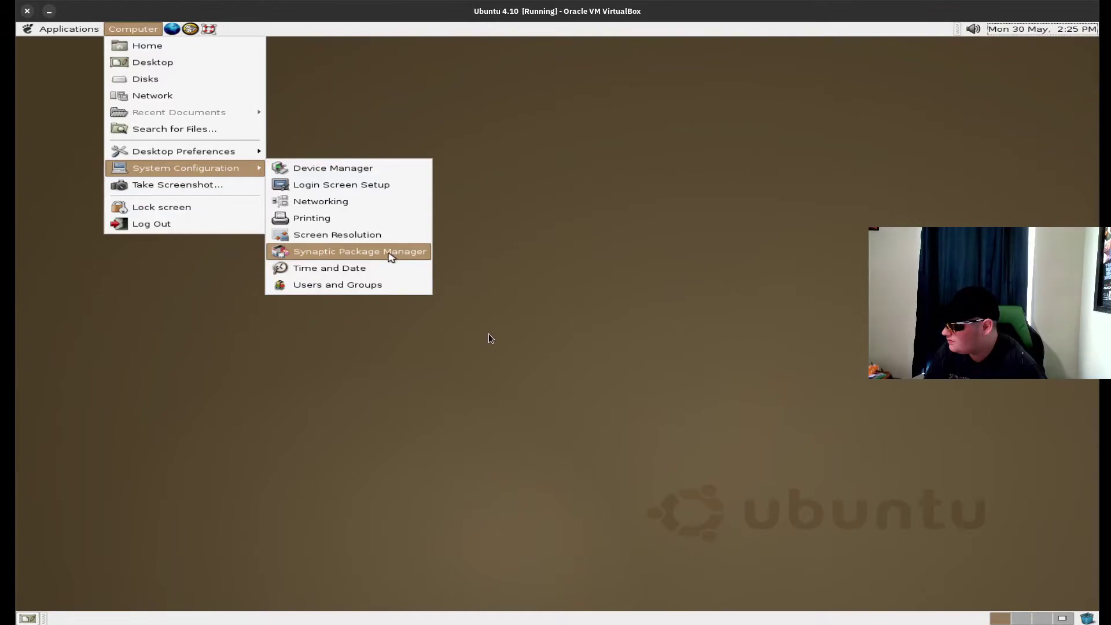
{"action": "left_click", "coordinate": [387, 253]}
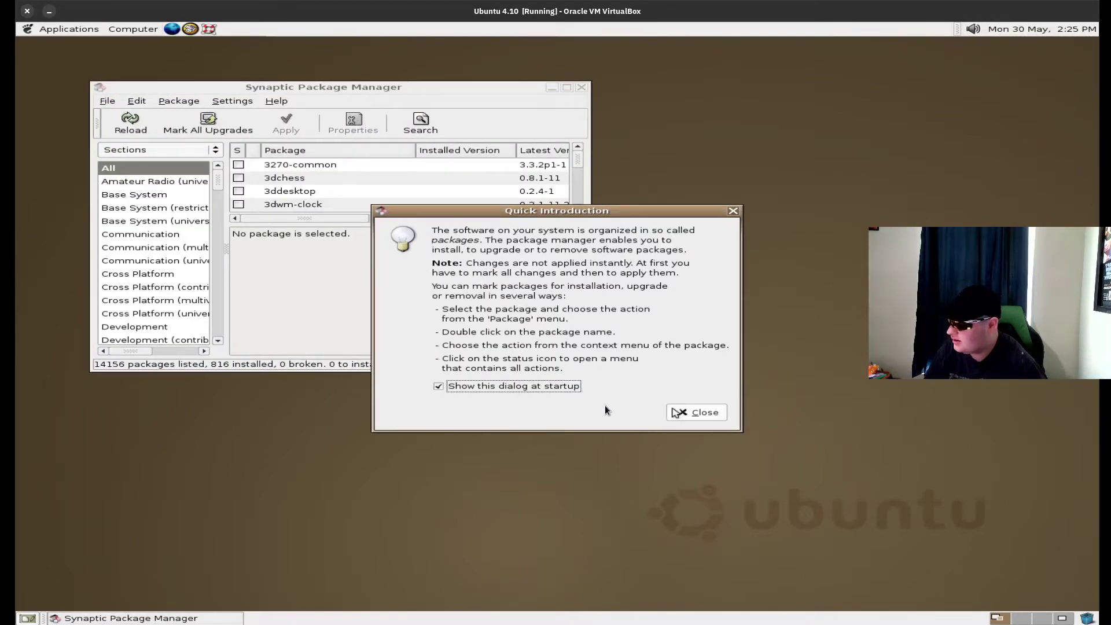
{"action": "left_click", "coordinate": [701, 408]}
{"action": "left_click", "coordinate": [128, 30]}
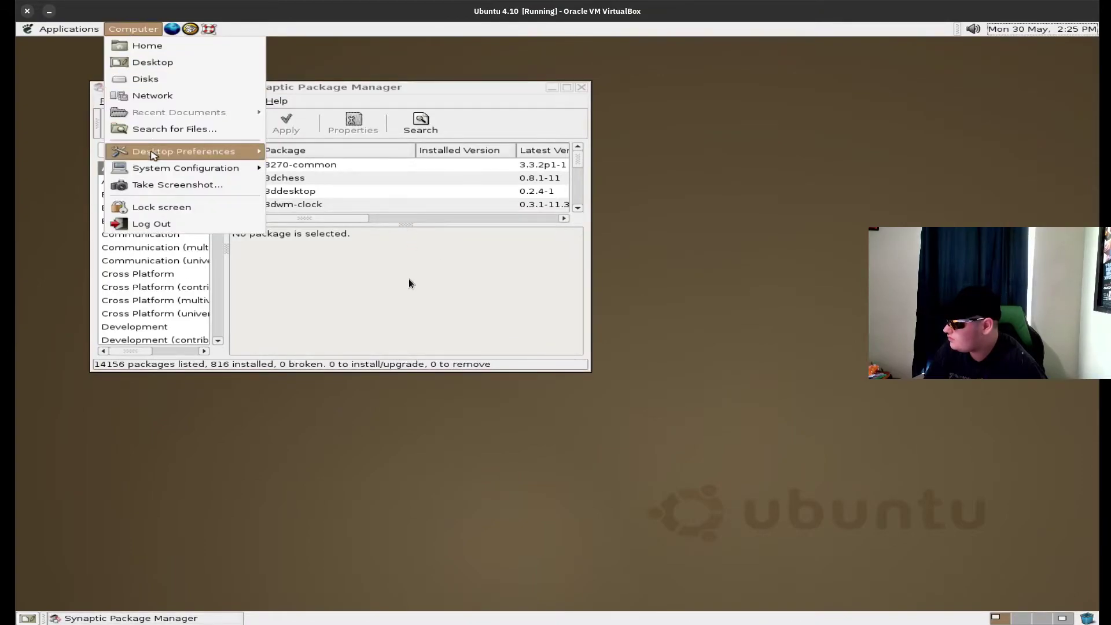
{"action": "mouse_move", "coordinate": [153, 166]}
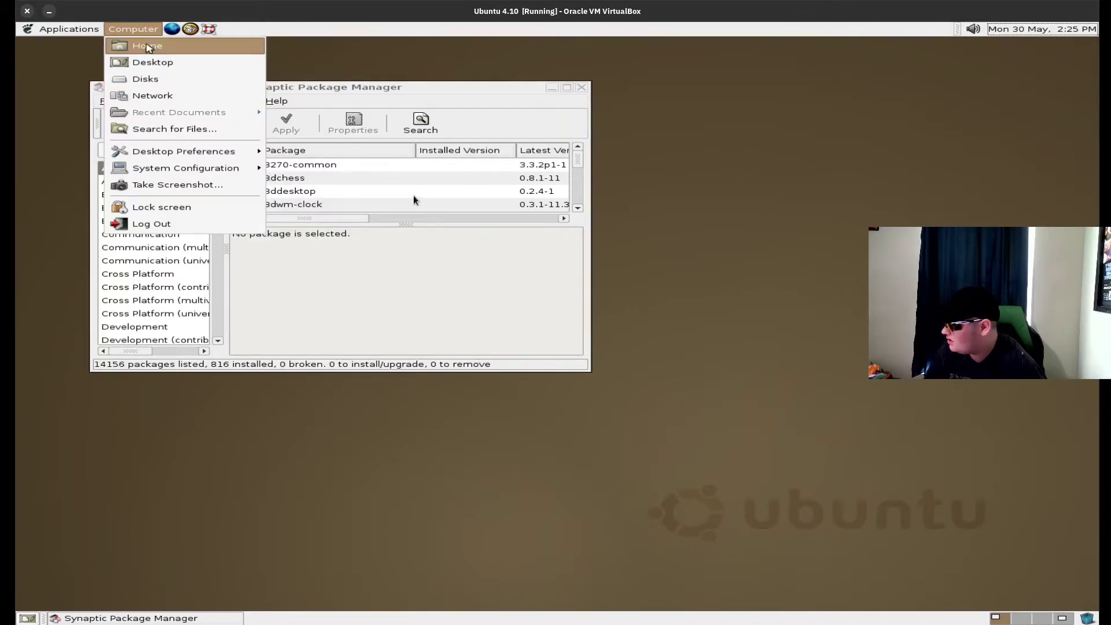
{"action": "mouse_move", "coordinate": [69, 29]}
{"action": "mouse_move", "coordinate": [56, 114]}
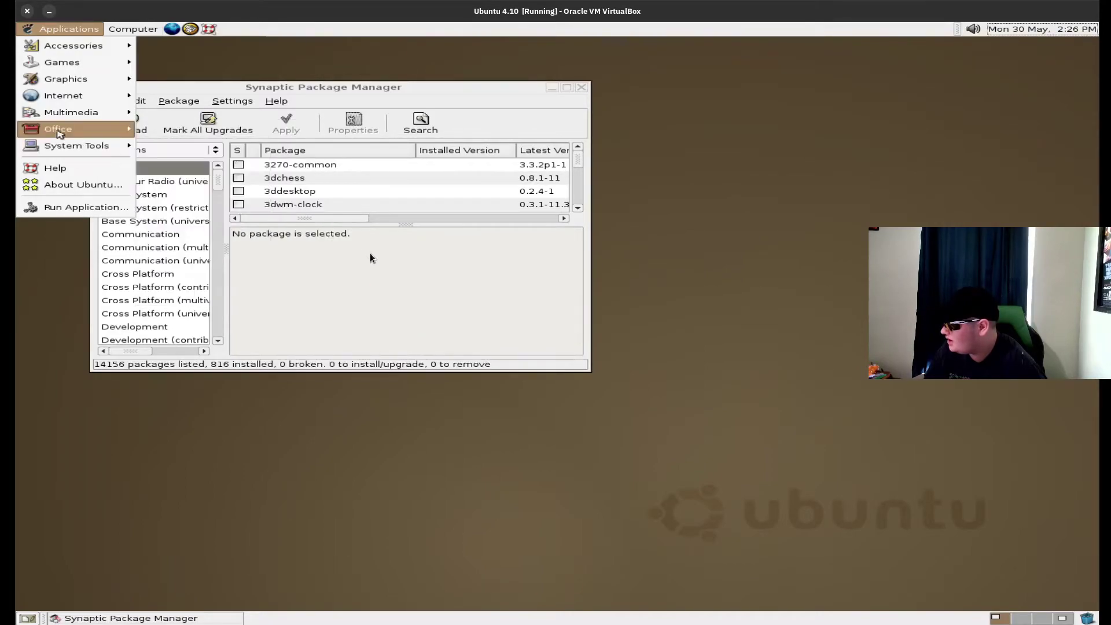
{"action": "mouse_move", "coordinate": [102, 114]}
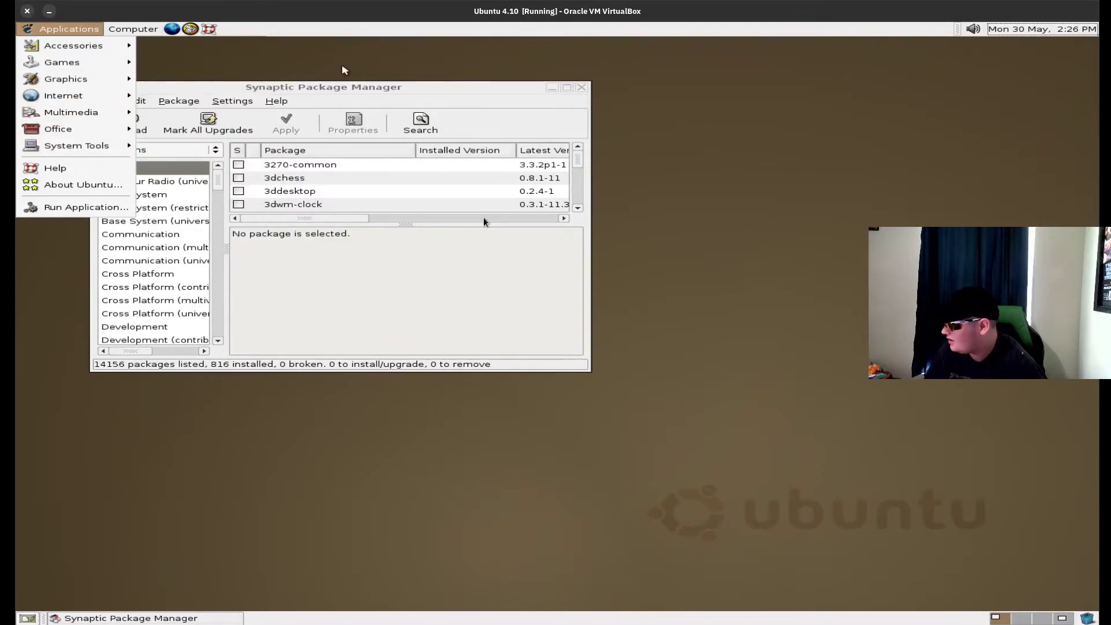
{"action": "left_click", "coordinate": [315, 82]}
Move the Synaptic window towards the middle of the desktop and list the packages of the first GNOME Desktop Environment section.
{"action": "left_click_drag", "start_coordinate": [321, 91], "coordinate": [500, 81]}
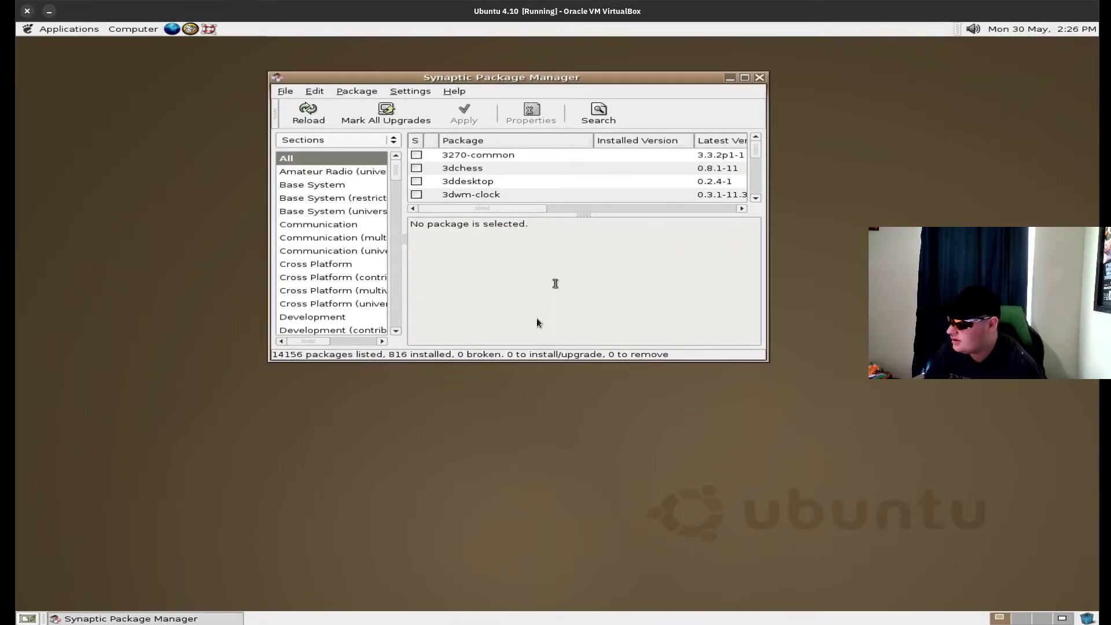
{"action": "scroll", "coordinate": [277, 199], "scroll_direction": "down", "scroll_amount": 8}
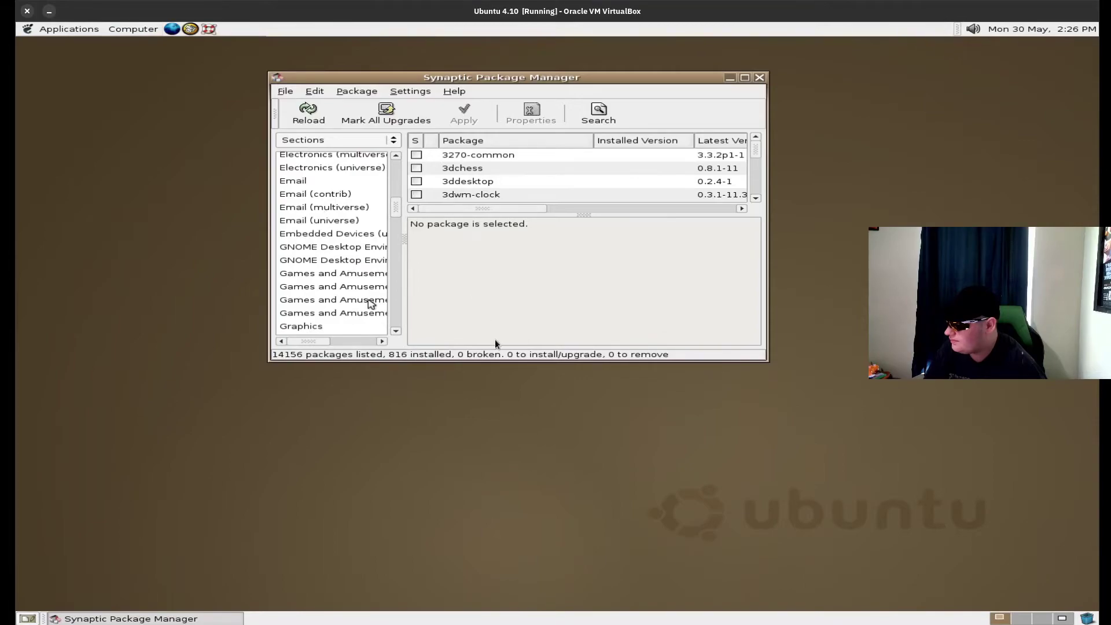
{"action": "left_click", "coordinate": [322, 247]}
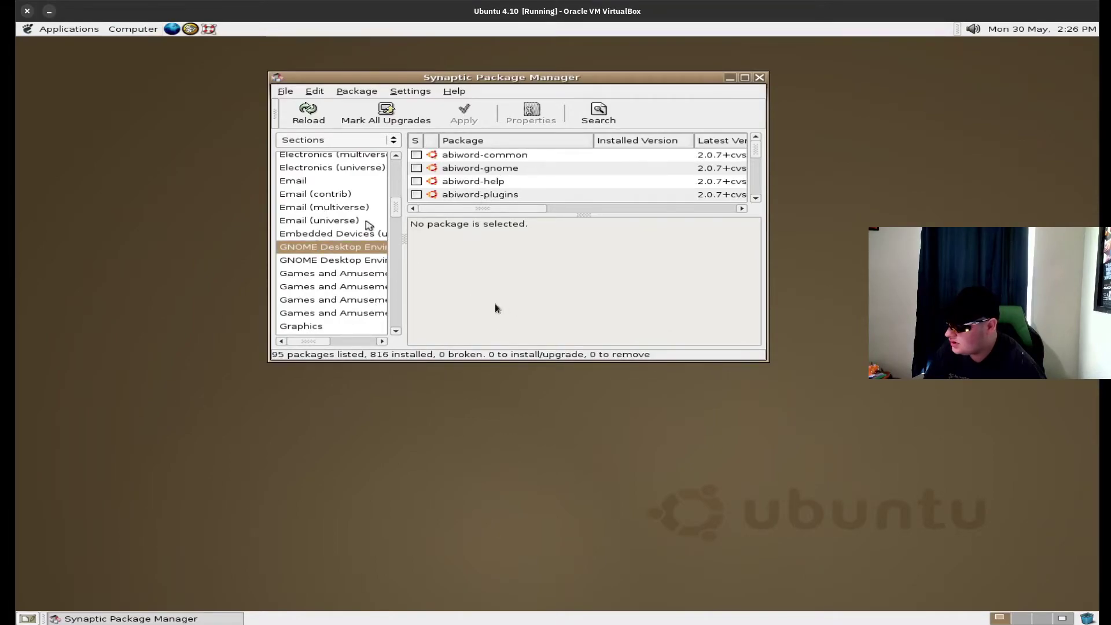
Look through the packages of the first GNOME Desktop Environment section down to the end of the list.
{"action": "scroll", "coordinate": [521, 176], "scroll_direction": "down", "scroll_amount": 10}
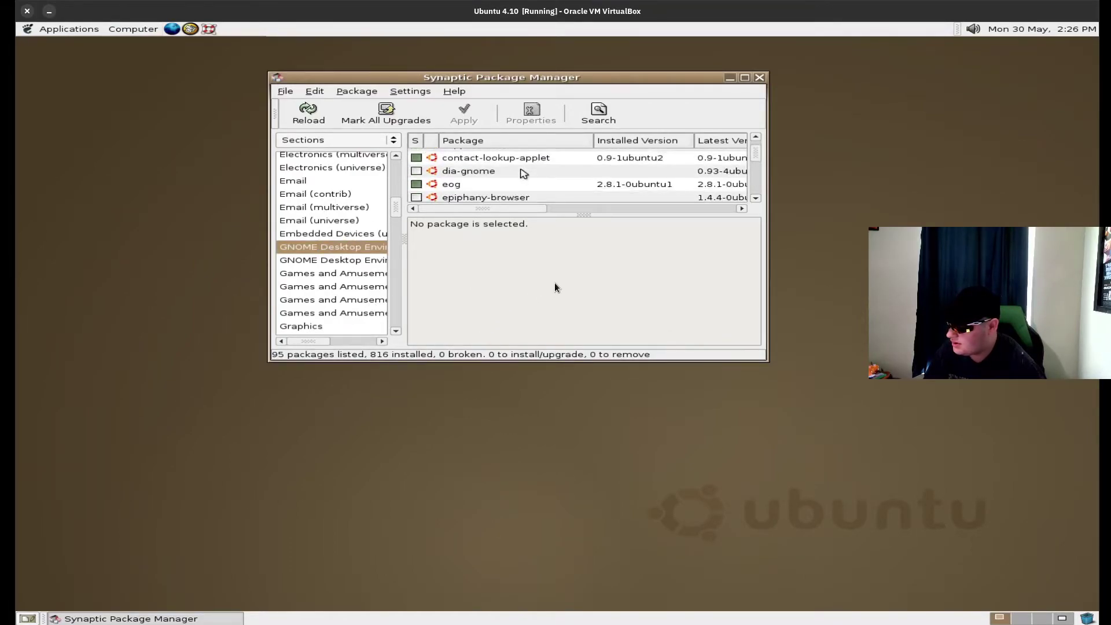
{"action": "scroll", "coordinate": [523, 174], "scroll_direction": "up", "scroll_amount": 1}
{"action": "scroll", "coordinate": [524, 173], "scroll_direction": "down", "scroll_amount": 4}
{"action": "scroll", "coordinate": [523, 173], "scroll_direction": "down", "scroll_amount": 1}
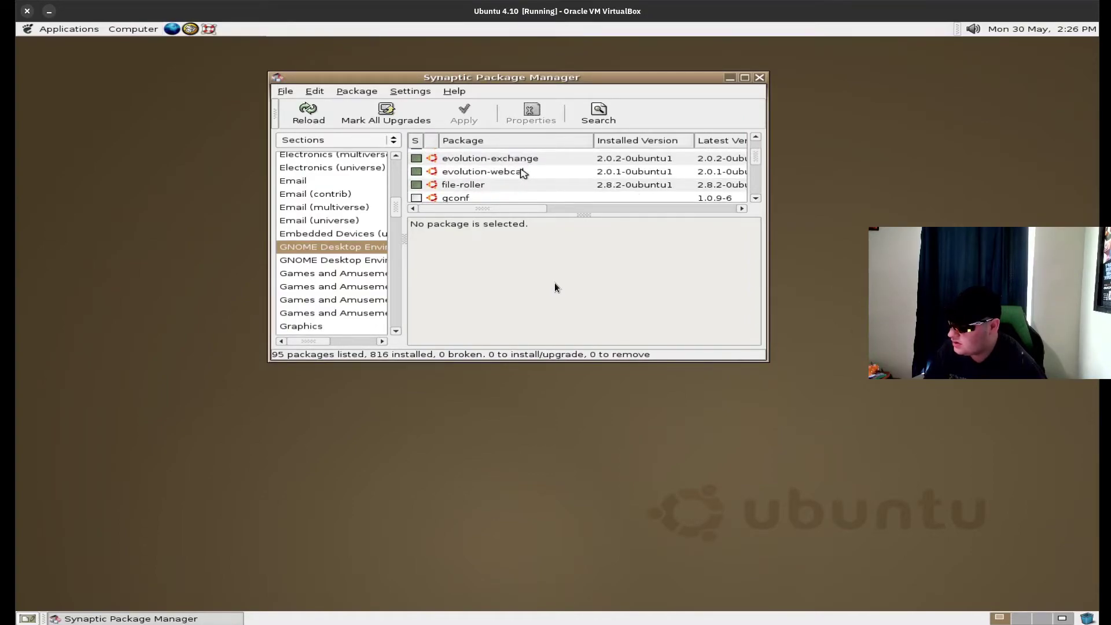
{"action": "scroll", "coordinate": [523, 173], "scroll_direction": "down", "scroll_amount": 3}
{"action": "scroll", "coordinate": [523, 174], "scroll_direction": "down", "scroll_amount": 4}
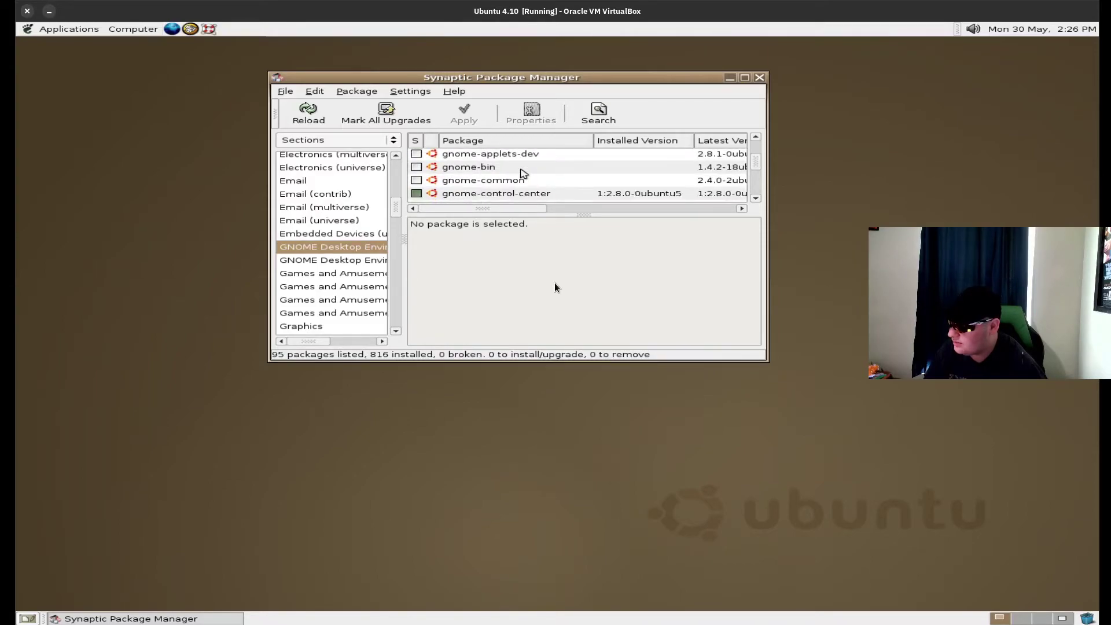
{"action": "scroll", "coordinate": [440, 170], "scroll_direction": "down", "scroll_amount": 3}
{"action": "scroll", "coordinate": [439, 169], "scroll_direction": "down", "scroll_amount": 4}
{"action": "scroll", "coordinate": [439, 171], "scroll_direction": "up", "scroll_amount": 1}
{"action": "scroll", "coordinate": [440, 171], "scroll_direction": "down", "scroll_amount": 3}
{"action": "scroll", "coordinate": [440, 171], "scroll_direction": "down", "scroll_amount": 6}
{"action": "scroll", "coordinate": [445, 169], "scroll_direction": "down", "scroll_amount": 8}
{"action": "scroll", "coordinate": [445, 169], "scroll_direction": "down", "scroll_amount": 5}
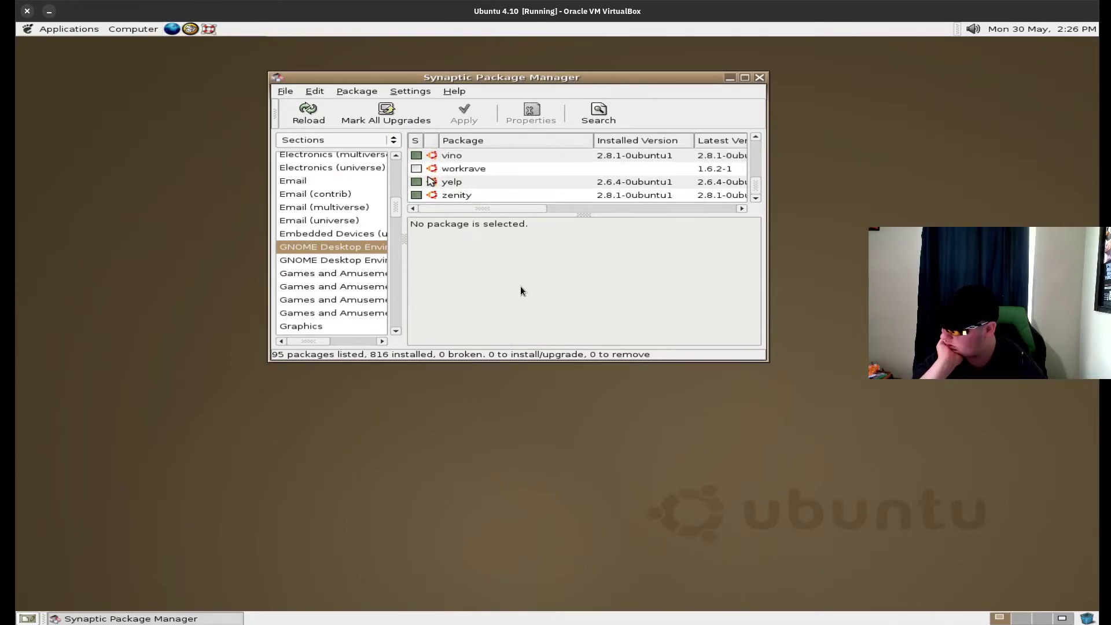
Browse the packages of the second GNOME Desktop Environment section, then look over the remaining package sections.
{"action": "scroll", "coordinate": [316, 255], "scroll_direction": "down", "scroll_amount": 2}
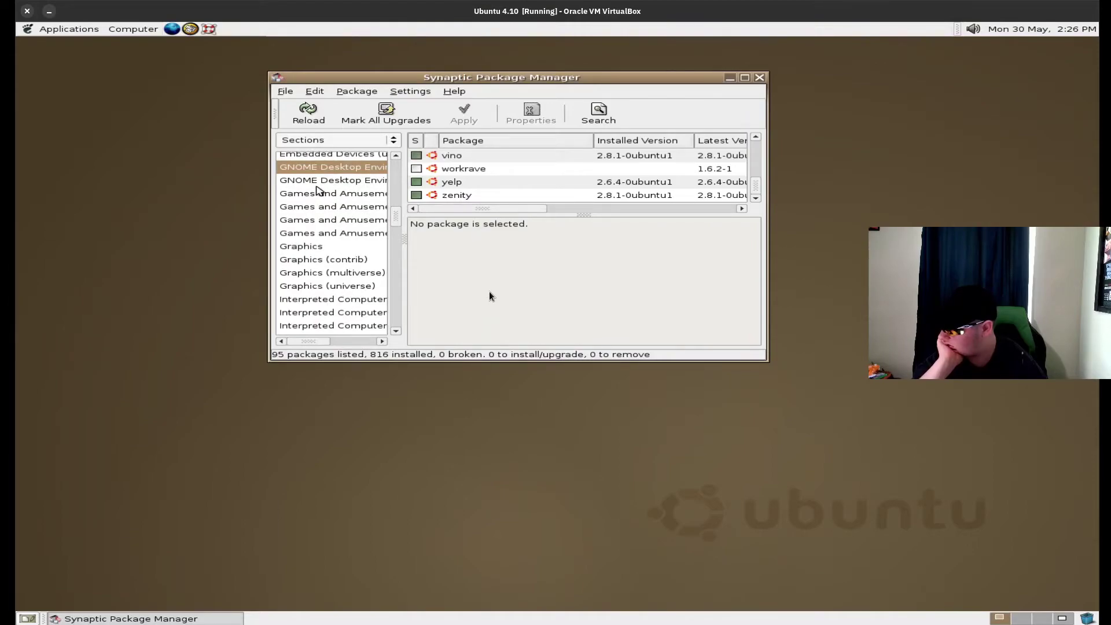
{"action": "left_click", "coordinate": [323, 182]}
{"action": "scroll", "coordinate": [596, 191], "scroll_direction": "up", "scroll_amount": 5}
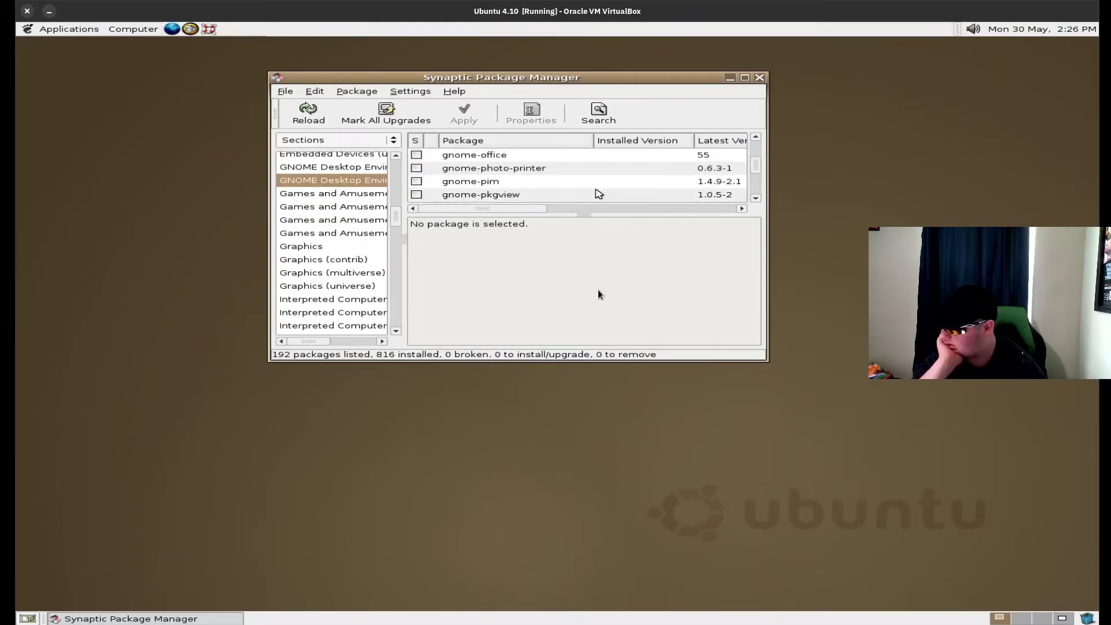
{"action": "scroll", "coordinate": [598, 193], "scroll_direction": "up", "scroll_amount": 10}
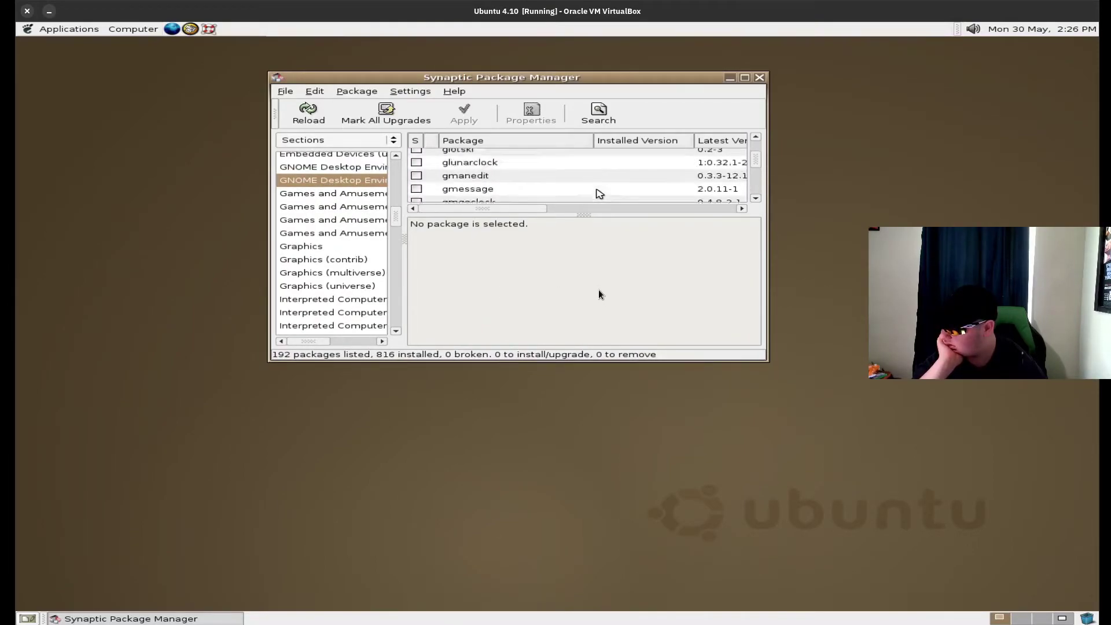
{"action": "scroll", "coordinate": [598, 194], "scroll_direction": "up", "scroll_amount": 15}
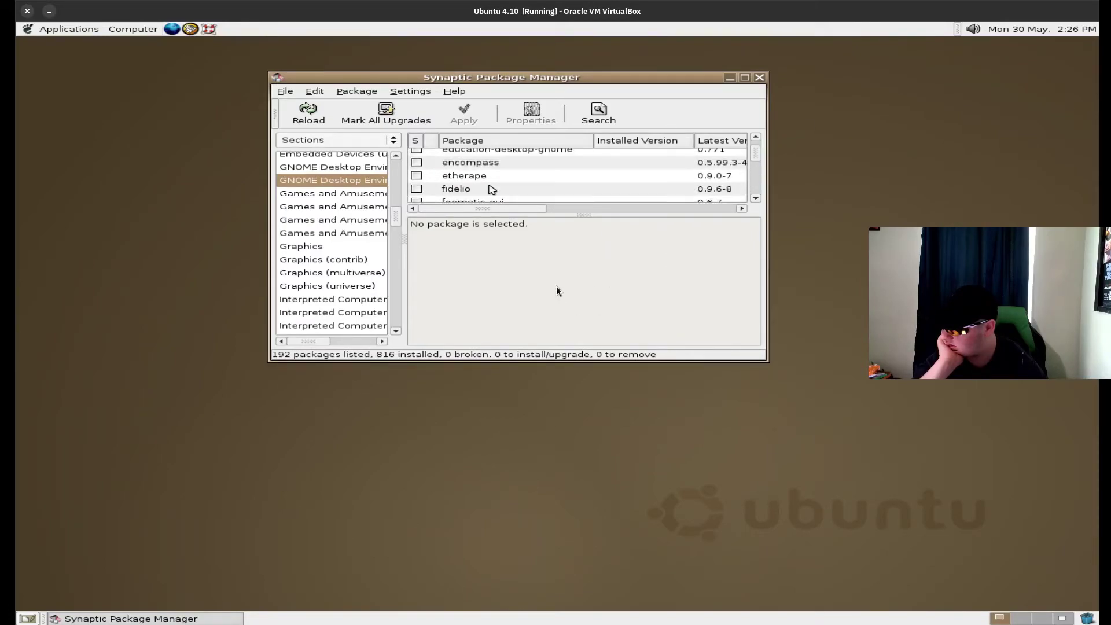
{"action": "scroll", "coordinate": [492, 189], "scroll_direction": "up", "scroll_amount": 5}
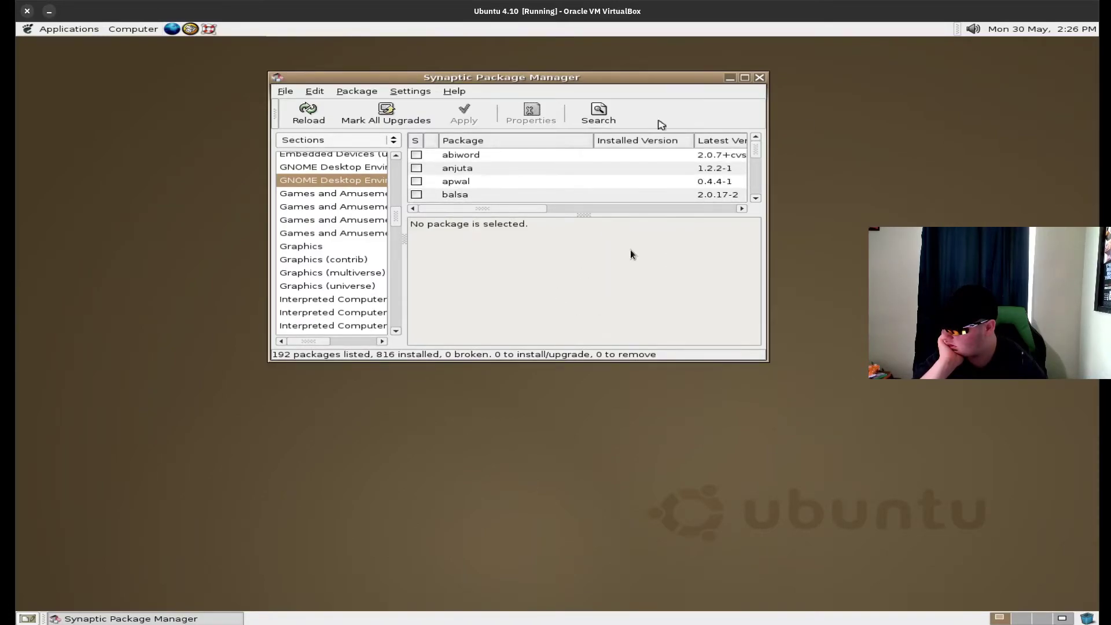
{"action": "left_click_drag", "start_coordinate": [755, 148], "coordinate": [749, 179]}
{"action": "scroll", "coordinate": [742, 183], "scroll_direction": "down", "scroll_amount": 3}
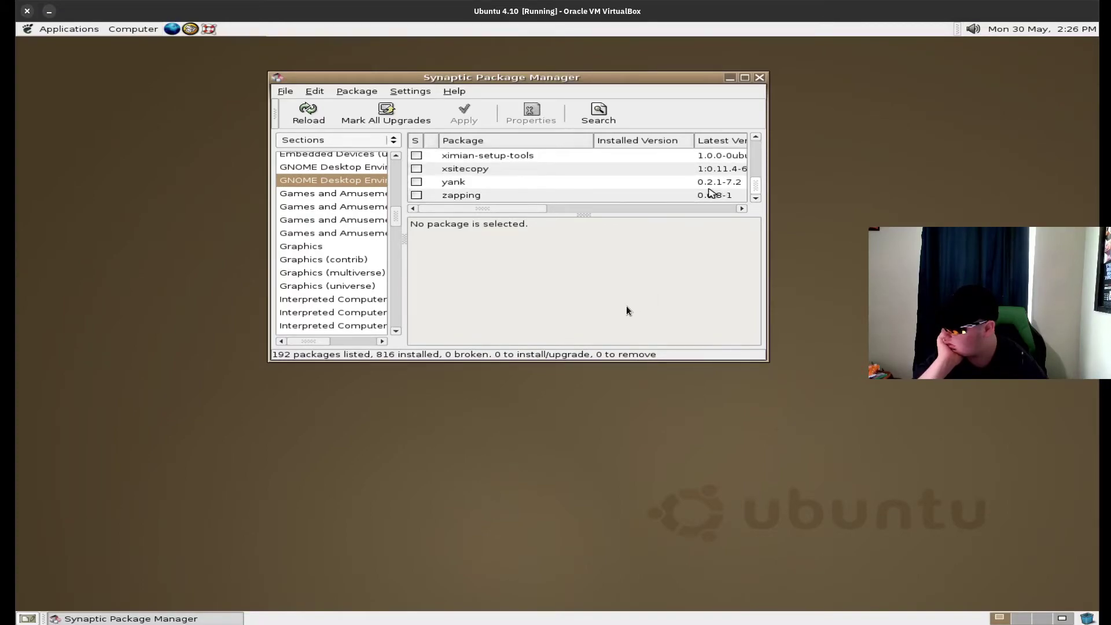
{"action": "scroll", "coordinate": [333, 265], "scroll_direction": "down", "scroll_amount": 10}
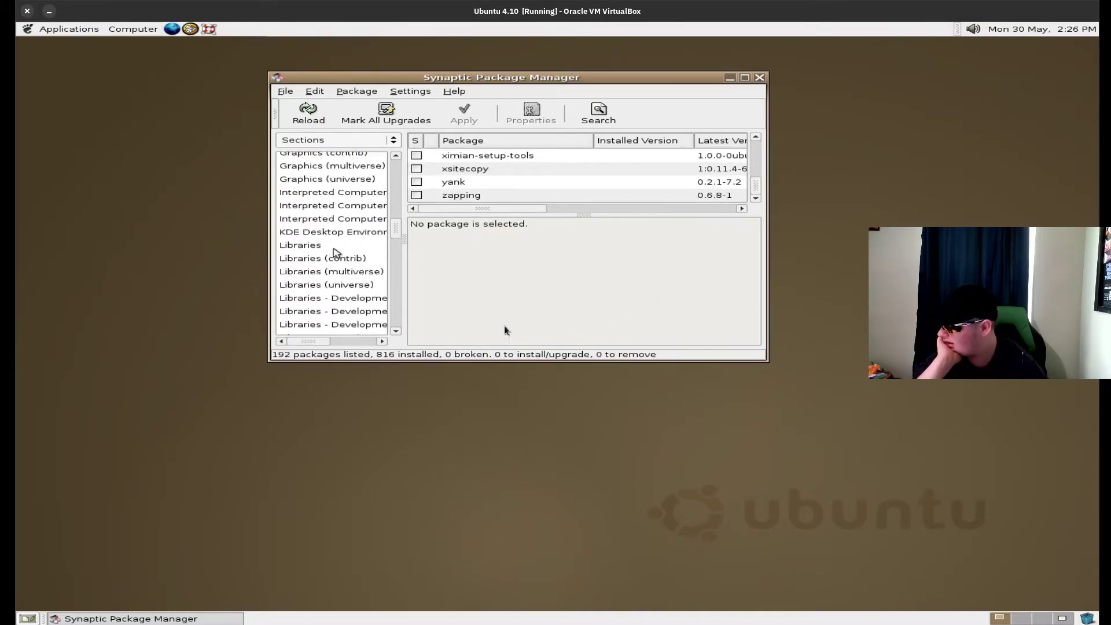
{"action": "scroll", "coordinate": [342, 256], "scroll_direction": "down", "scroll_amount": 8}
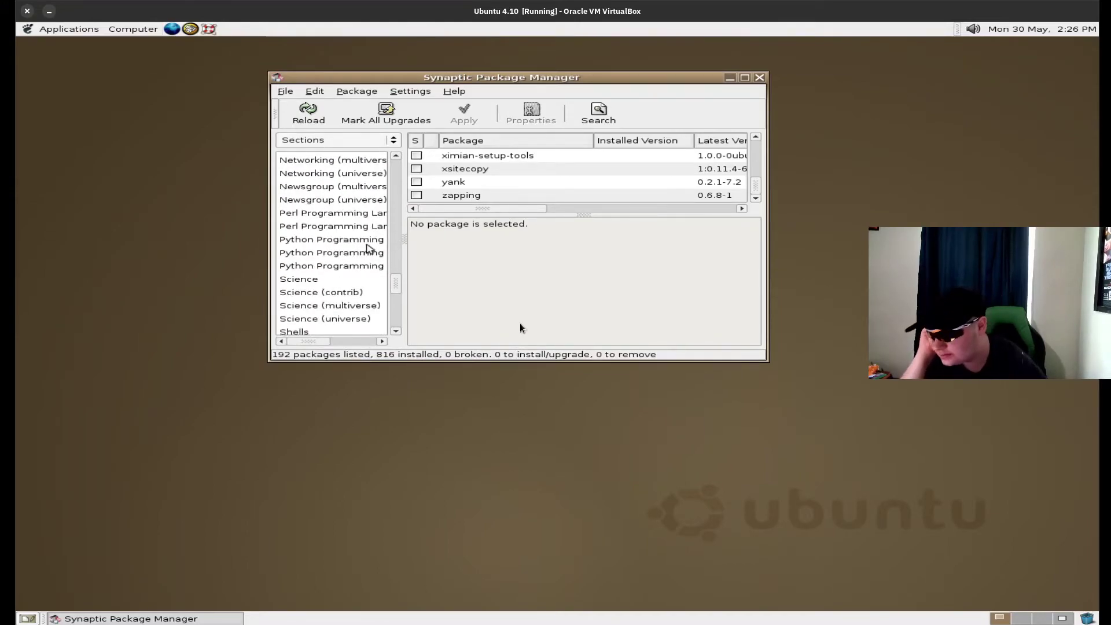
{"action": "scroll", "coordinate": [352, 256], "scroll_direction": "up", "scroll_amount": 8}
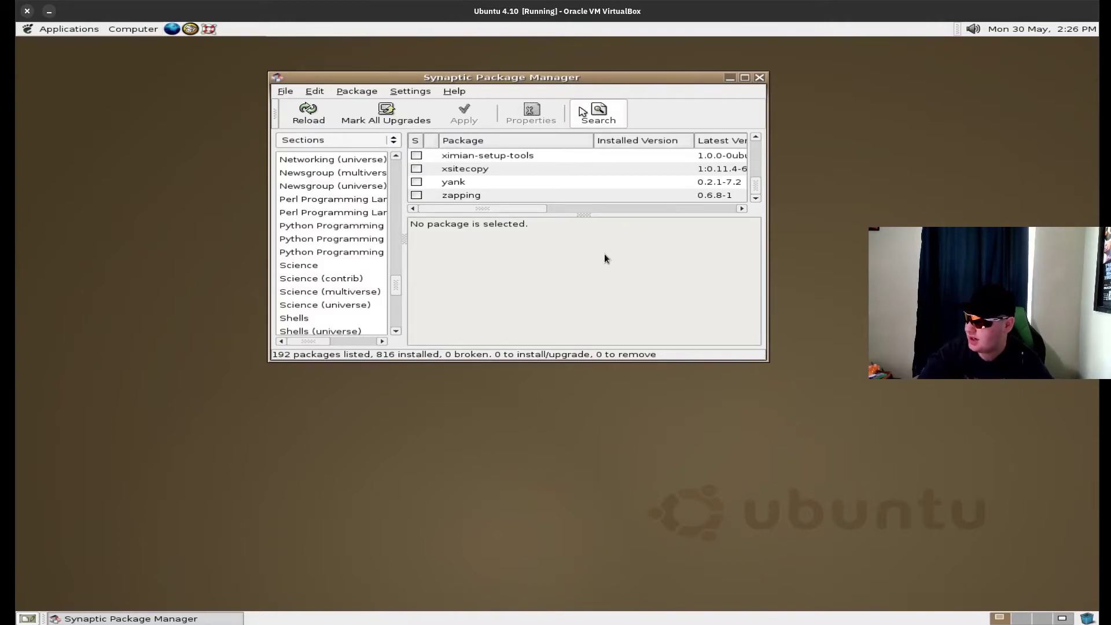
Search the package names for "cdm".
{"action": "left_click", "coordinate": [598, 113]}
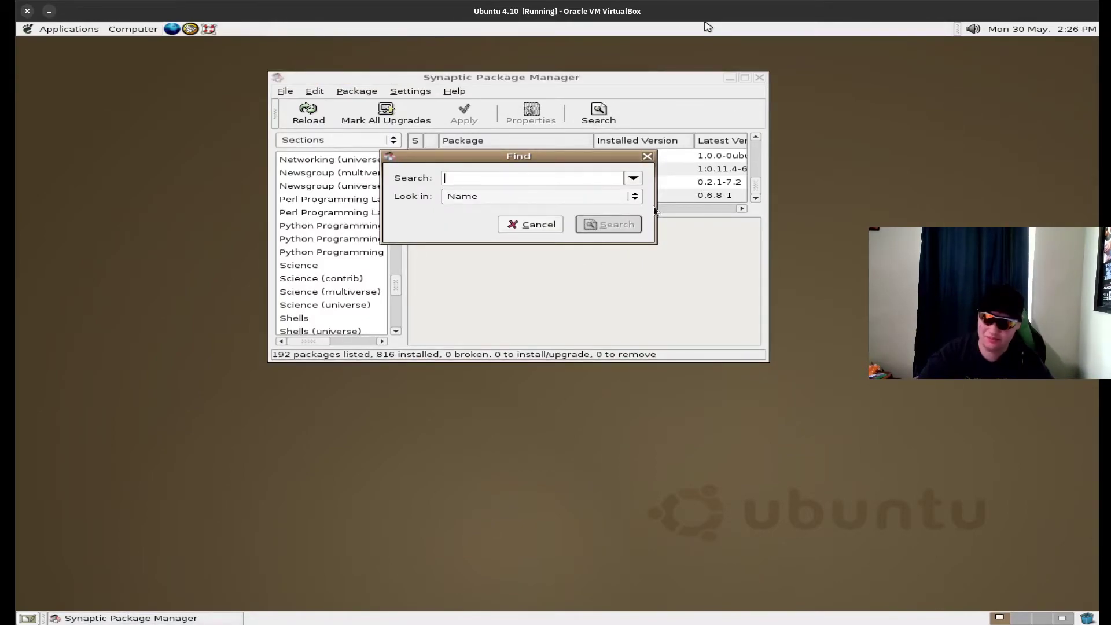
{"action": "type", "text": "kde"}
{"action": "key", "text": "BackSpace"}
{"action": "key", "text": "BackSpace"}
{"action": "key", "text": "BackSpace"}
{"action": "type", "text": "cdm"}
{"action": "key", "text": "Return"}
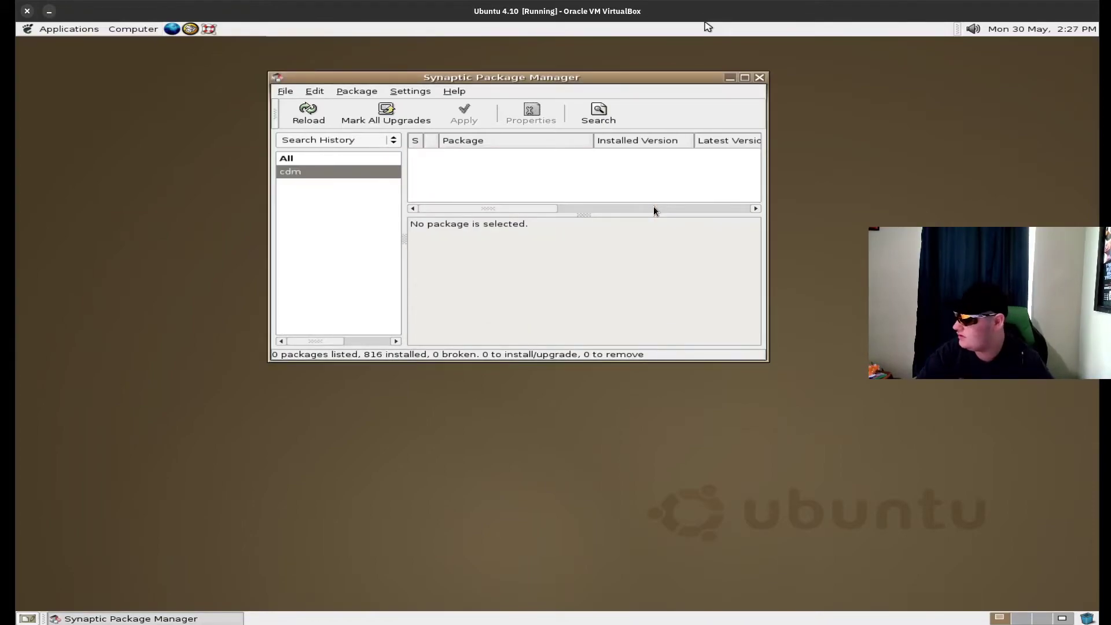
Search the package names for "common" and look through the first matches.
{"action": "left_click", "coordinate": [579, 120]}
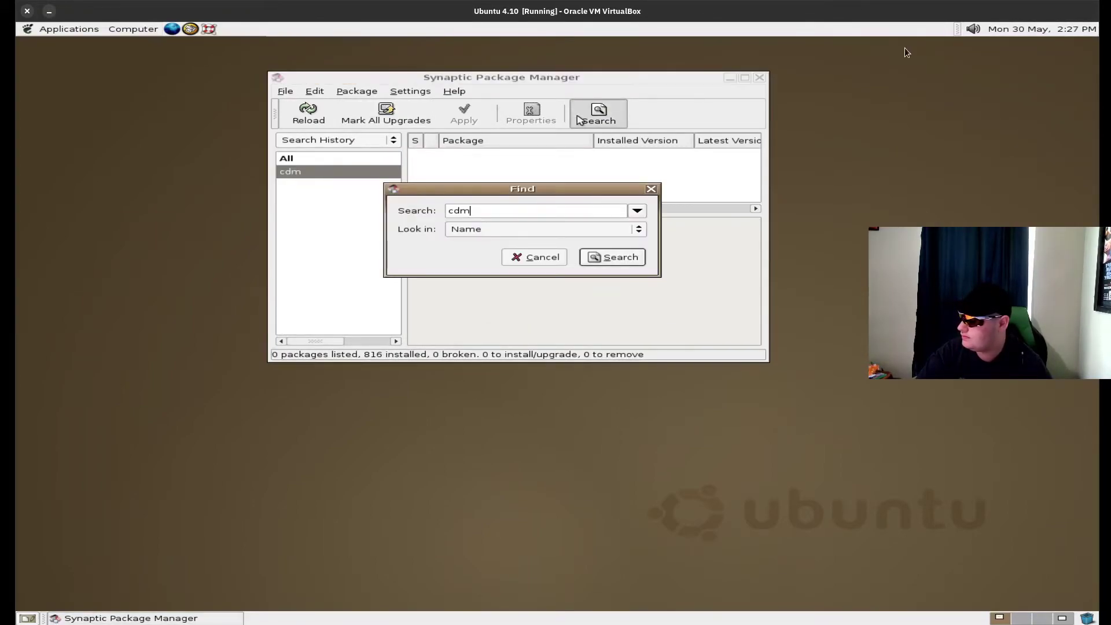
{"action": "key", "text": "BackSpace"}
{"action": "key", "text": "BackSpace"}
{"action": "type", "text": "ci"}
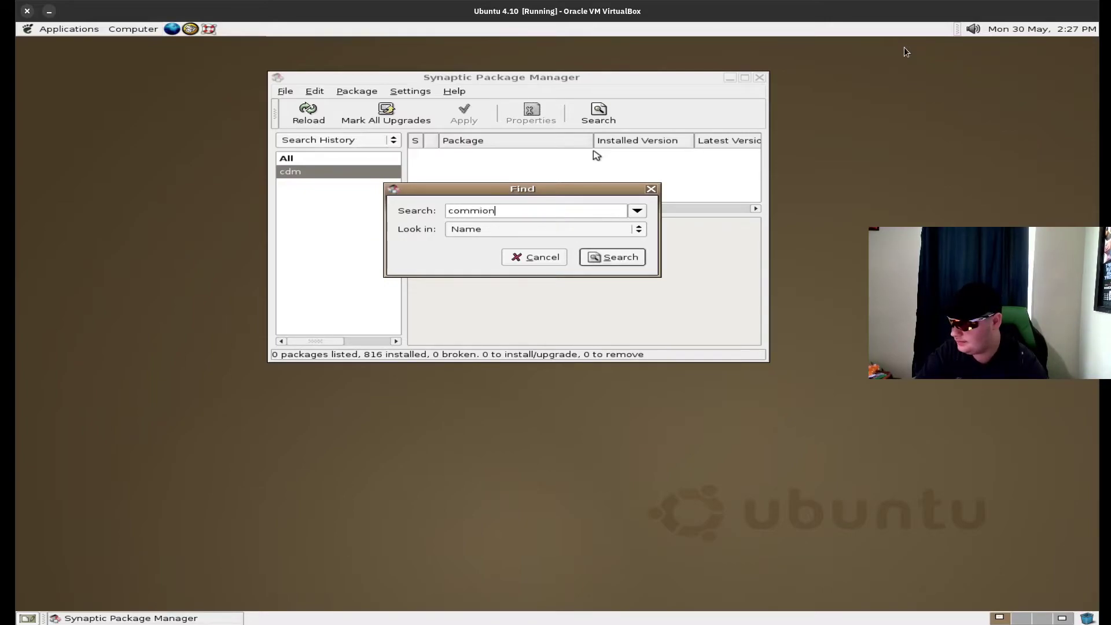
{"action": "type", "text": "mmon"}
{"action": "key", "text": "Return"}
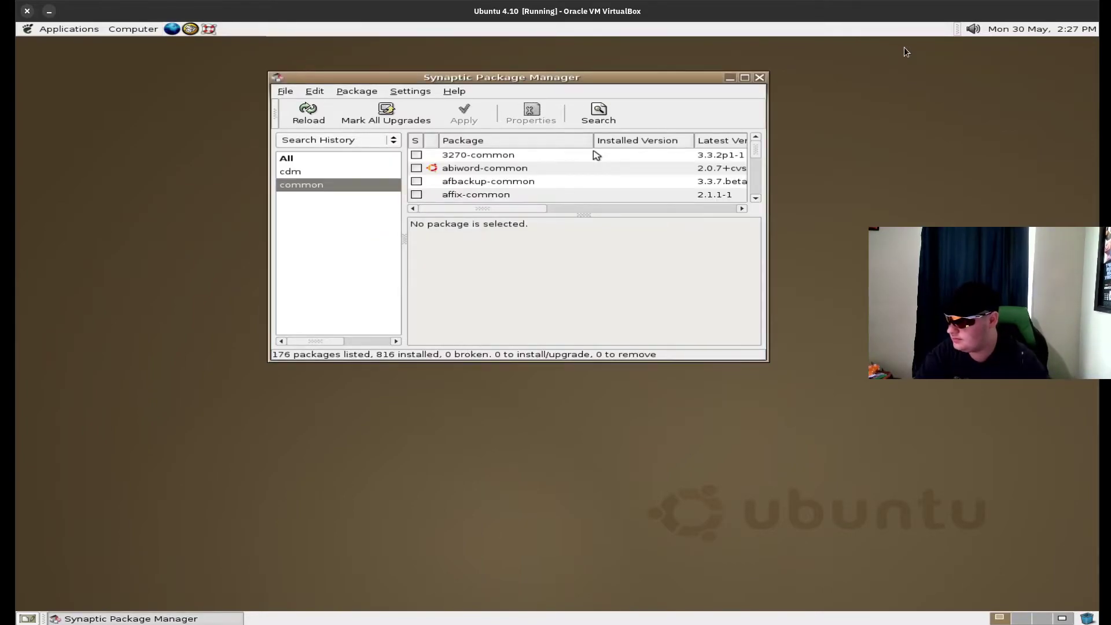
{"action": "scroll", "coordinate": [596, 155], "scroll_direction": "down", "scroll_amount": 3}
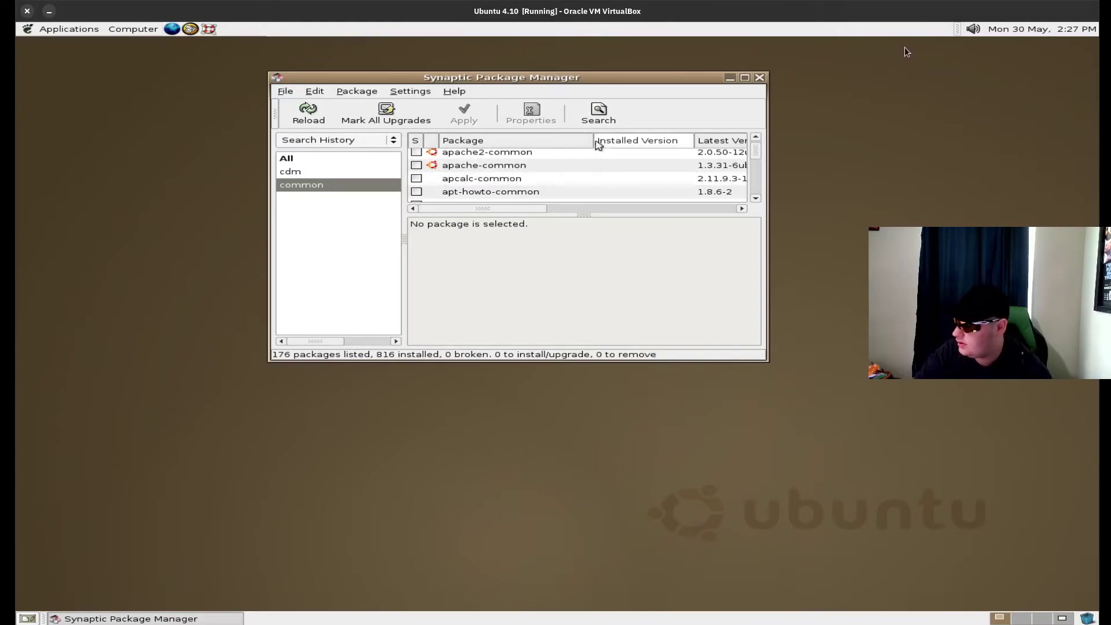
{"action": "left_click", "coordinate": [598, 112]}
{"action": "key", "text": "BackSpace"}
{"action": "key", "text": "BackSpace"}
{"action": "key", "text": "BackSpace"}
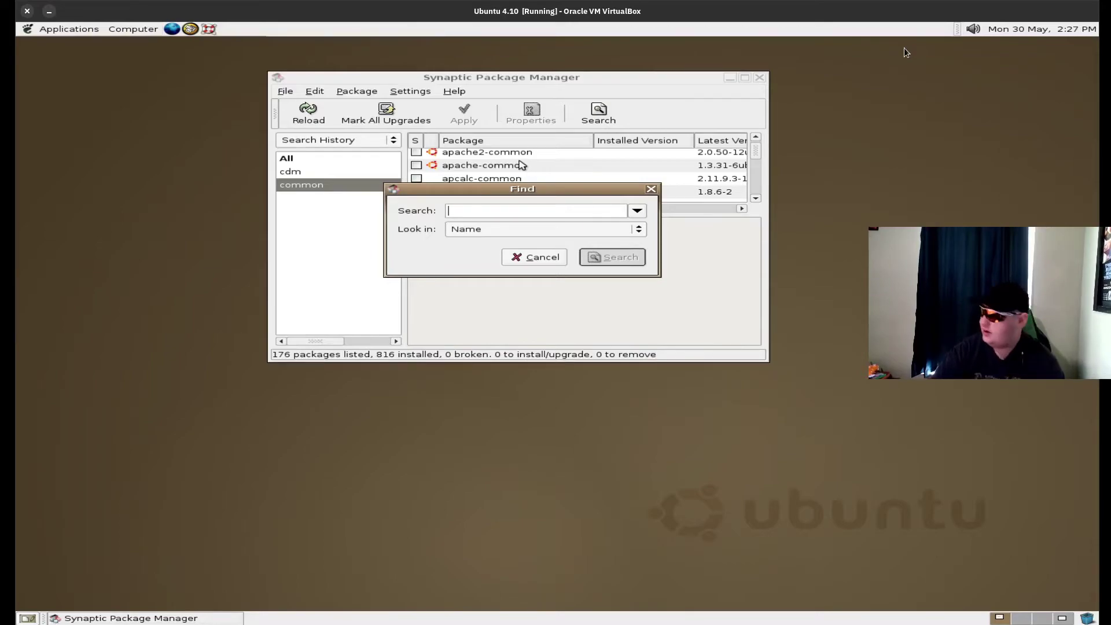
{"action": "left_click", "coordinate": [523, 259]}
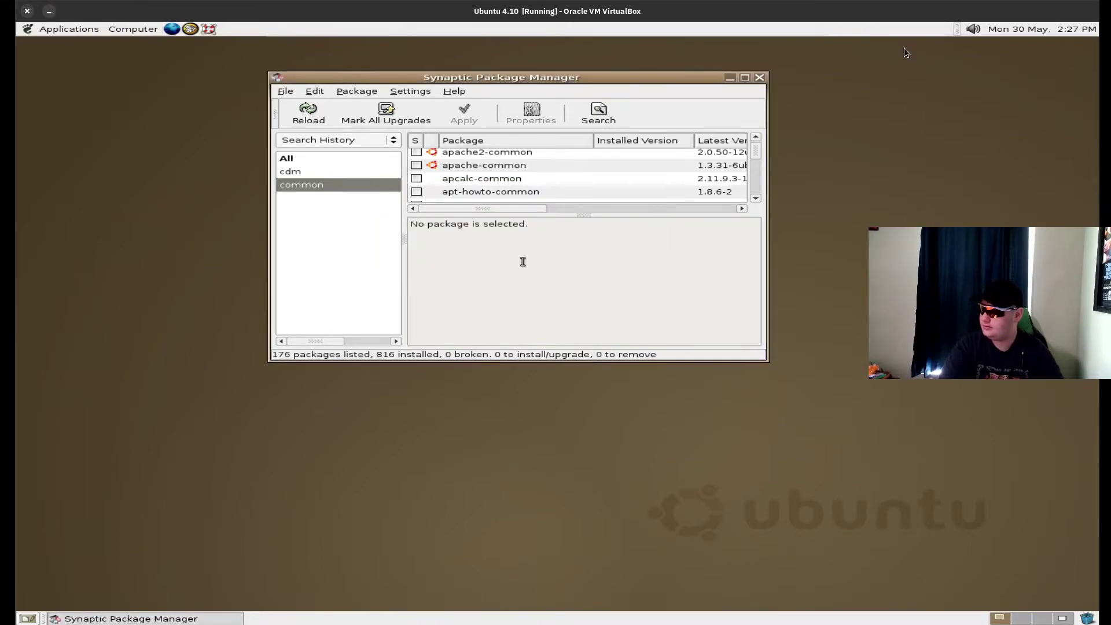
Reload the package information from the repositories.
{"action": "left_click", "coordinate": [316, 126]}
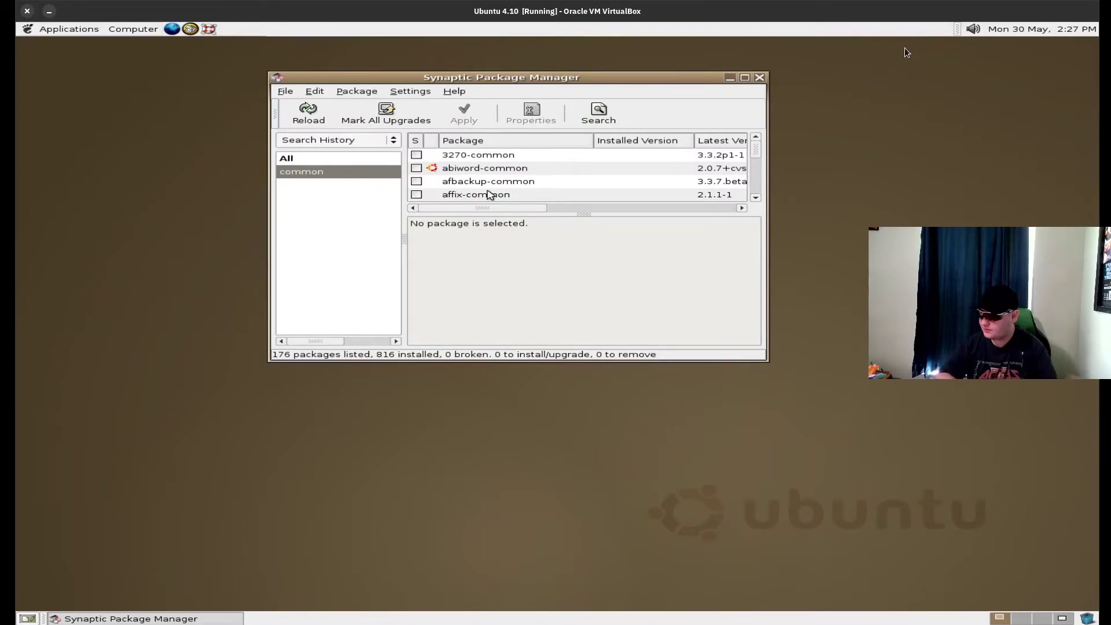
Search the package names for "cdm" and view that entry in the search history.
{"action": "left_click", "coordinate": [596, 116]}
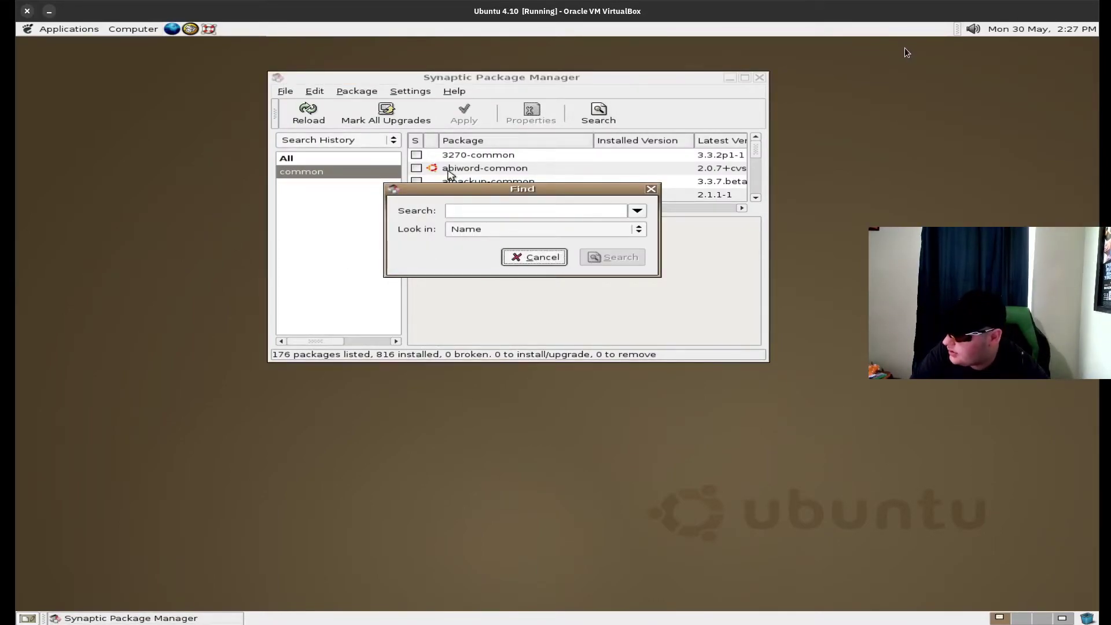
{"action": "left_click", "coordinate": [536, 212]}
{"action": "type", "text": "cdm"}
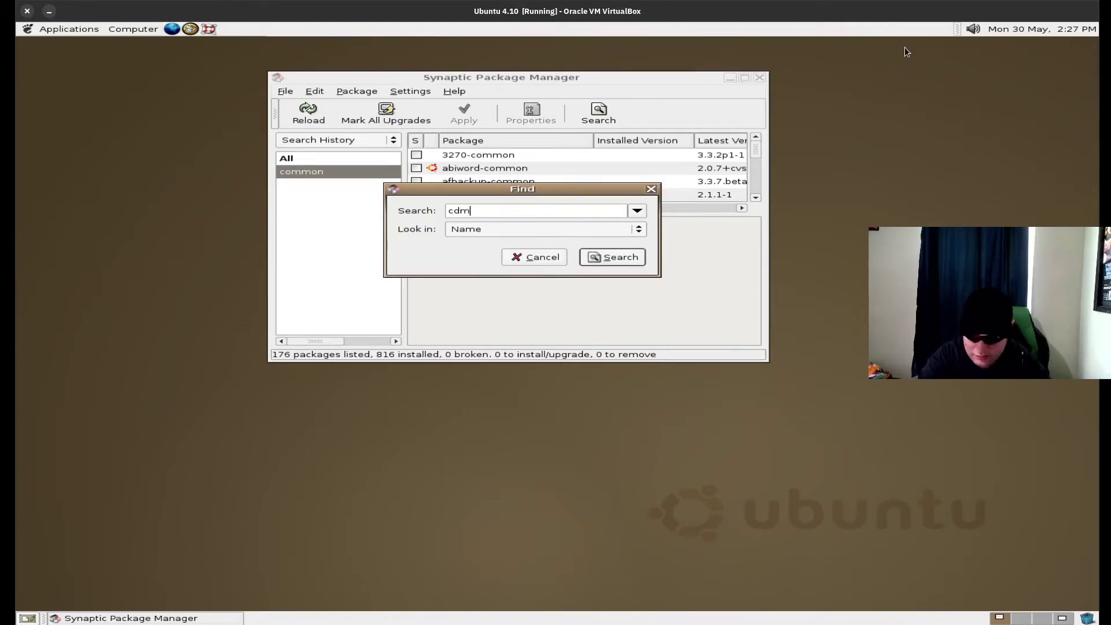
{"action": "key", "text": "Return"}
{"action": "left_click", "coordinate": [376, 185]}
{"action": "left_click", "coordinate": [366, 173]}
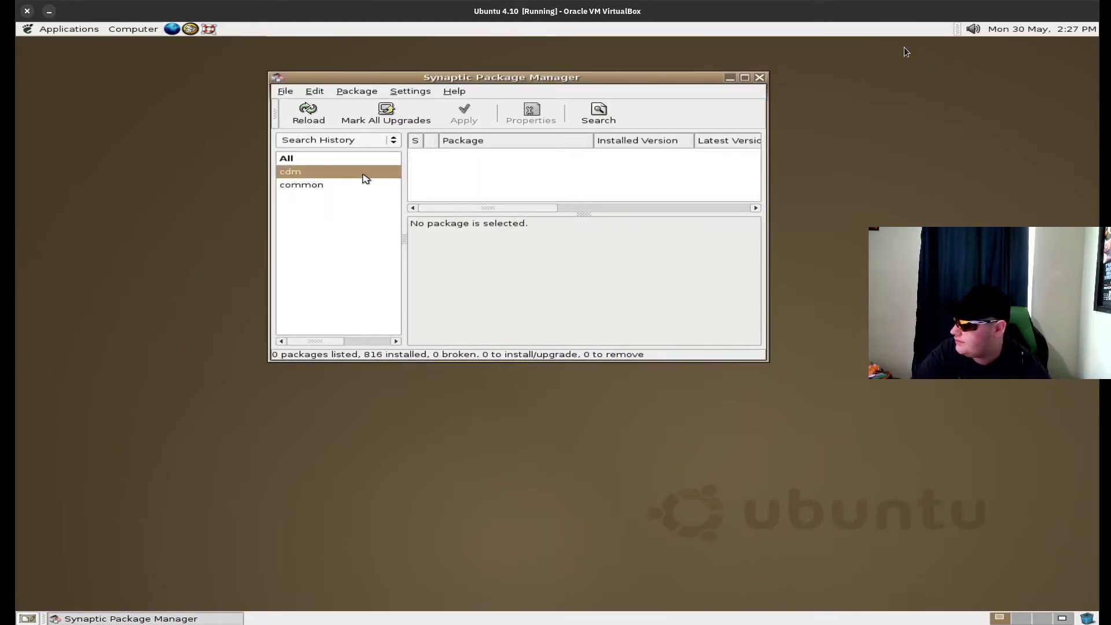
Search the package names for "dwm" and look through the matching packages.
{"action": "left_click", "coordinate": [596, 112]}
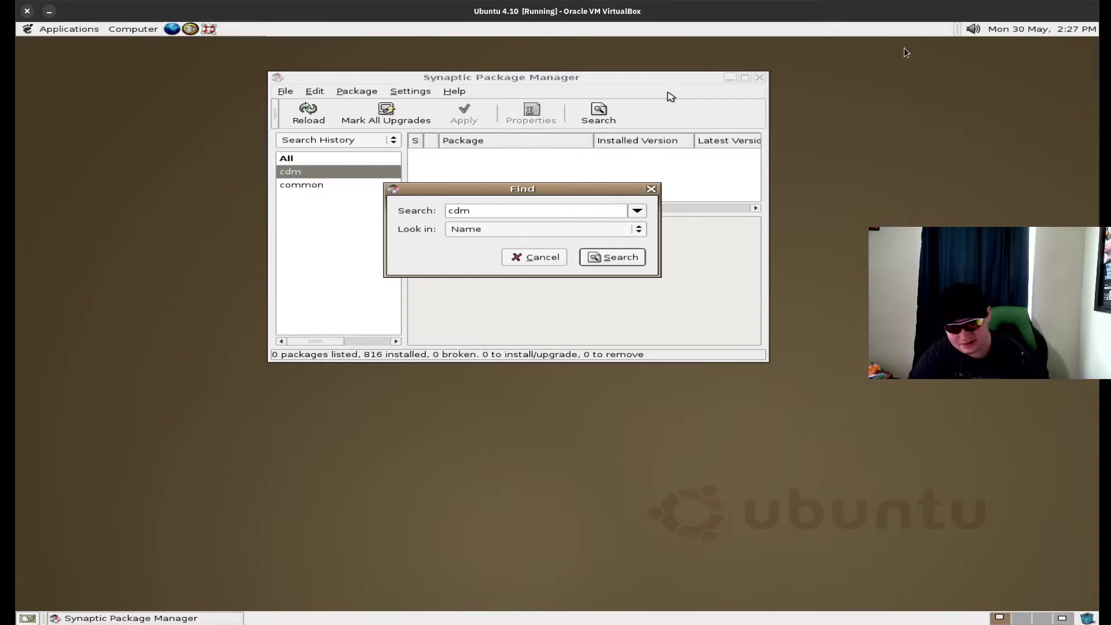
{"action": "key", "text": "BackSpace"}
{"action": "key", "text": "BackSpace"}
{"action": "key", "text": "BackSpace"}
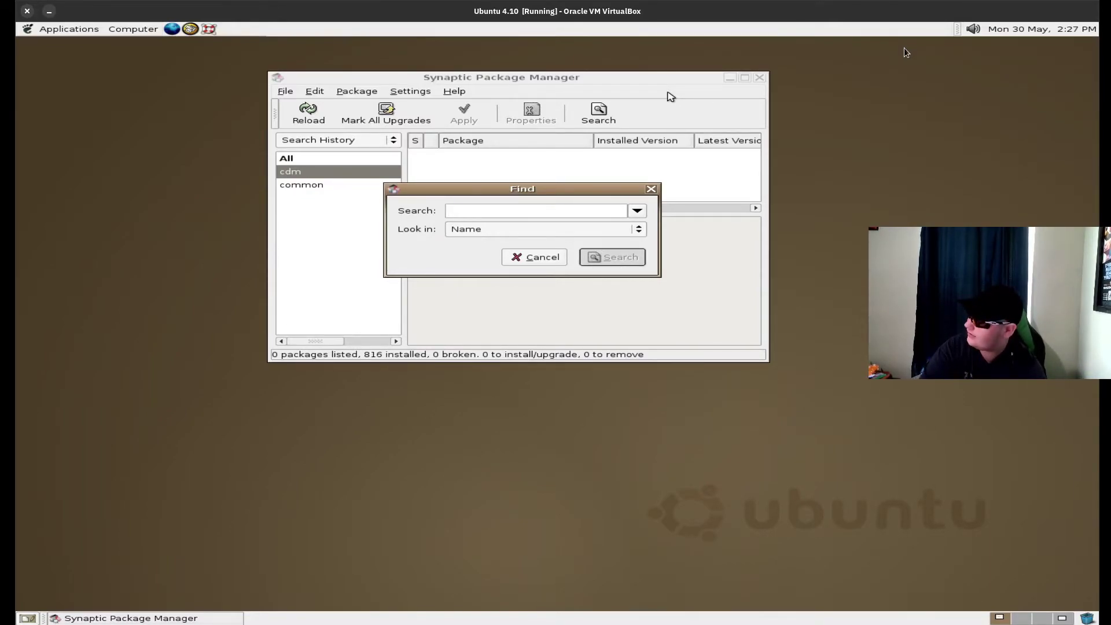
{"action": "type", "text": "kd"}
{"action": "key", "text": "BackSpace"}
{"action": "key", "text": "BackSpace"}
{"action": "type", "text": "dwm"}
{"action": "key", "text": "Return"}
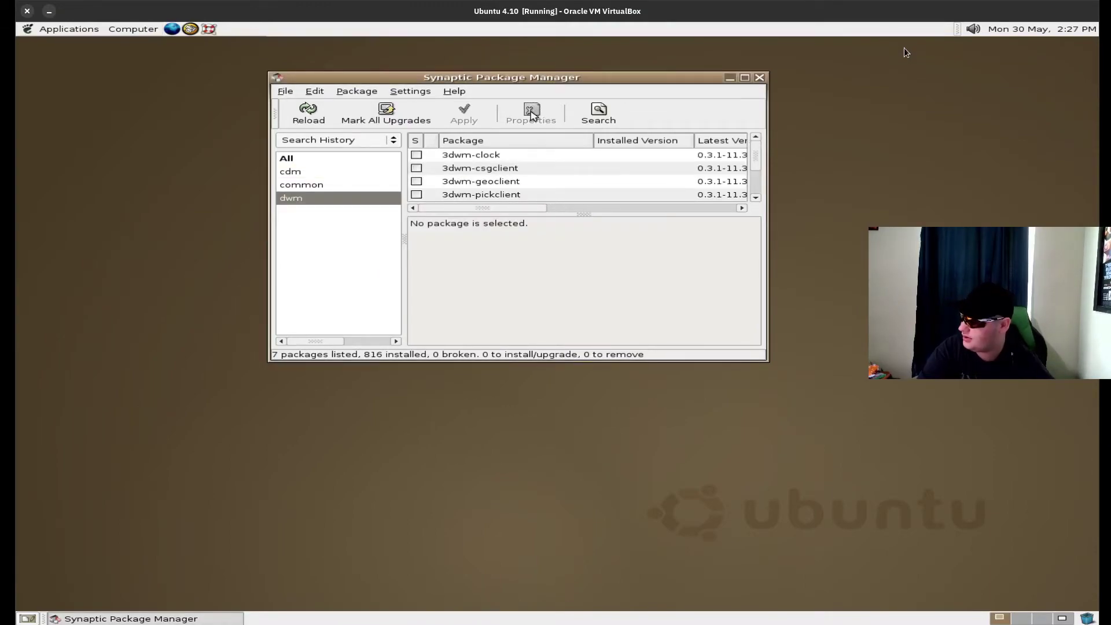
{"action": "scroll", "coordinate": [526, 156], "scroll_direction": "down", "scroll_amount": 2}
{"action": "scroll", "coordinate": [511, 183], "scroll_direction": "up", "scroll_amount": 1}
Search the package names for "twm".
{"action": "left_click", "coordinate": [600, 113]}
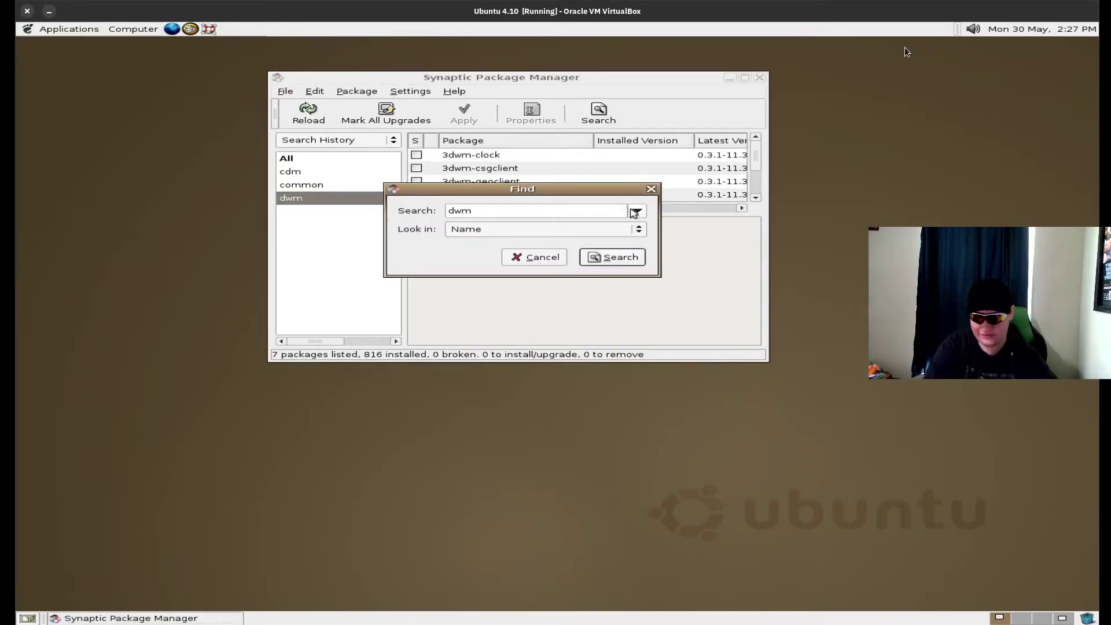
{"action": "key", "text": "BackSpace"}
{"action": "key", "text": "BackSpace"}
{"action": "key", "text": "BackSpace"}
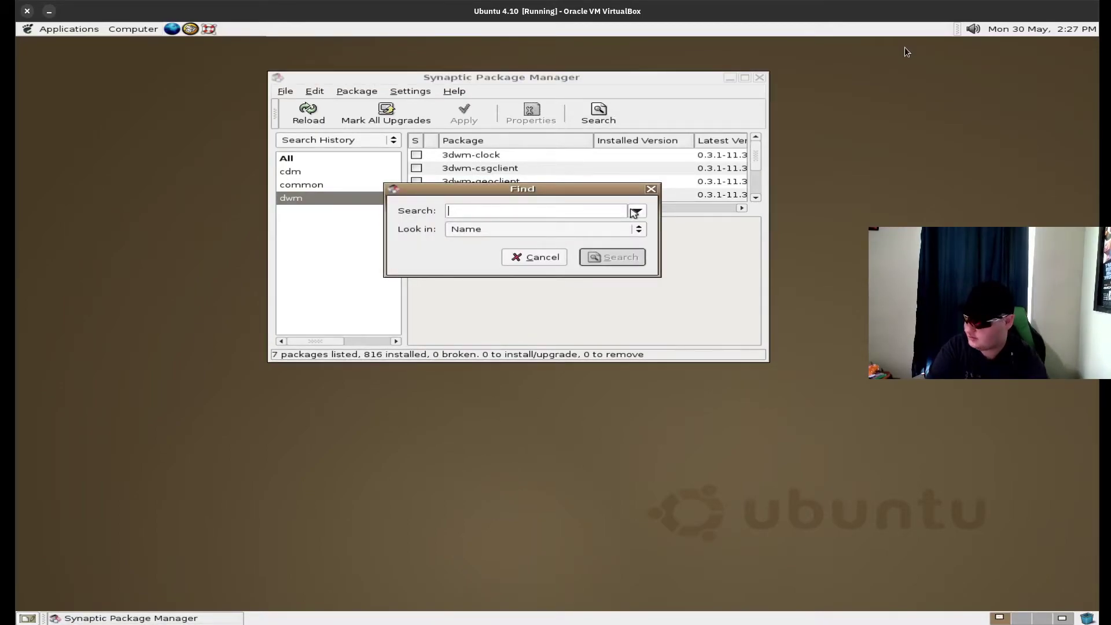
{"action": "type", "text": "twm"}
{"action": "key", "text": "Return"}
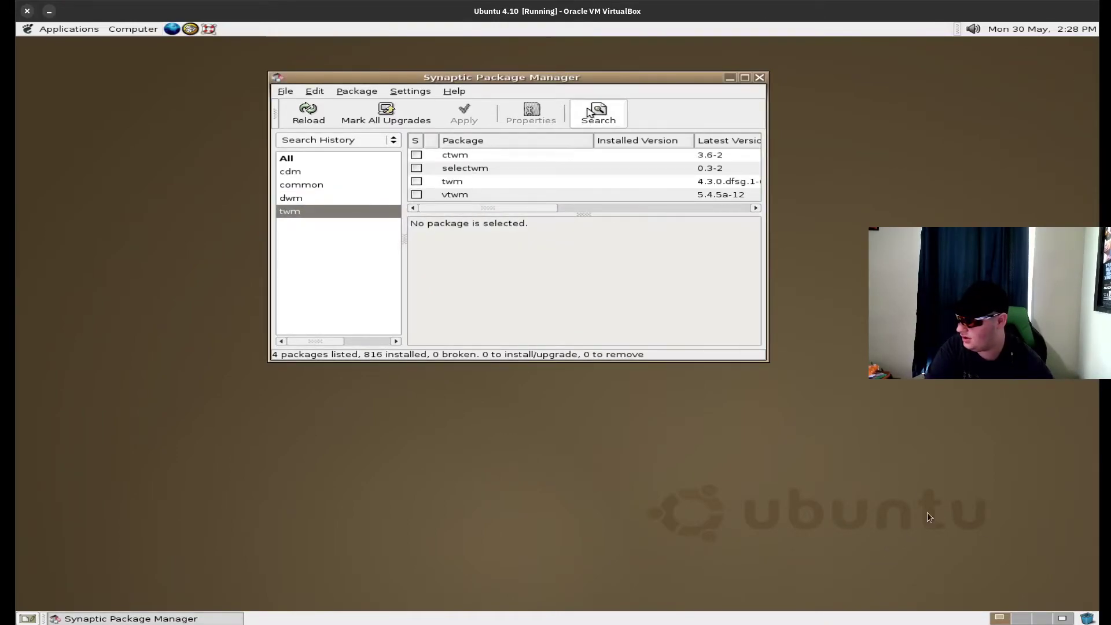
Search the package names for "kde".
{"action": "left_click", "coordinate": [593, 111]}
{"action": "key", "text": "BackSpace"}
{"action": "key", "text": "BackSpace"}
{"action": "key", "text": "BackSpace"}
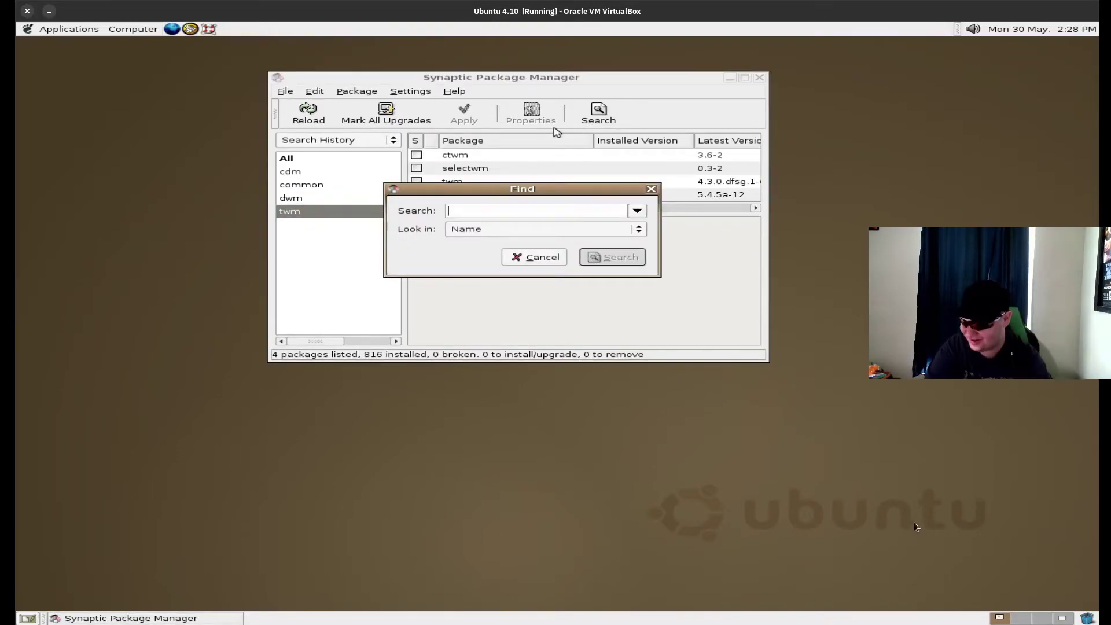
{"action": "type", "text": "kde"}
{"action": "key", "text": "Return"}
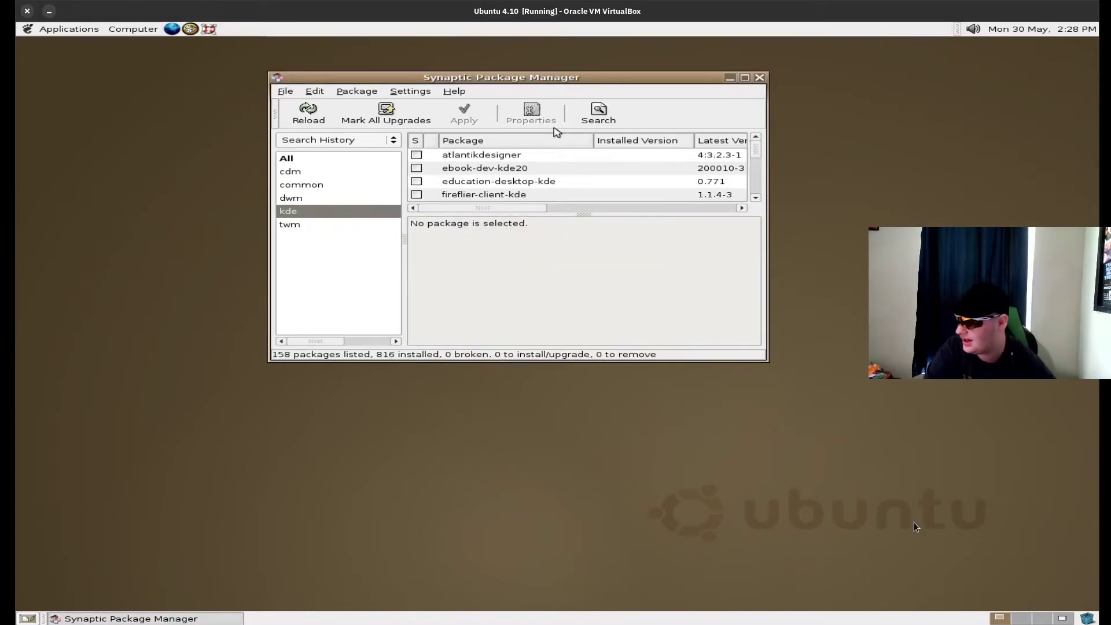
Mark the kde metapackage and its additional required packages for installation, and apply the changes to start the download.
{"action": "scroll", "coordinate": [564, 171], "scroll_direction": "down", "scroll_amount": 3}
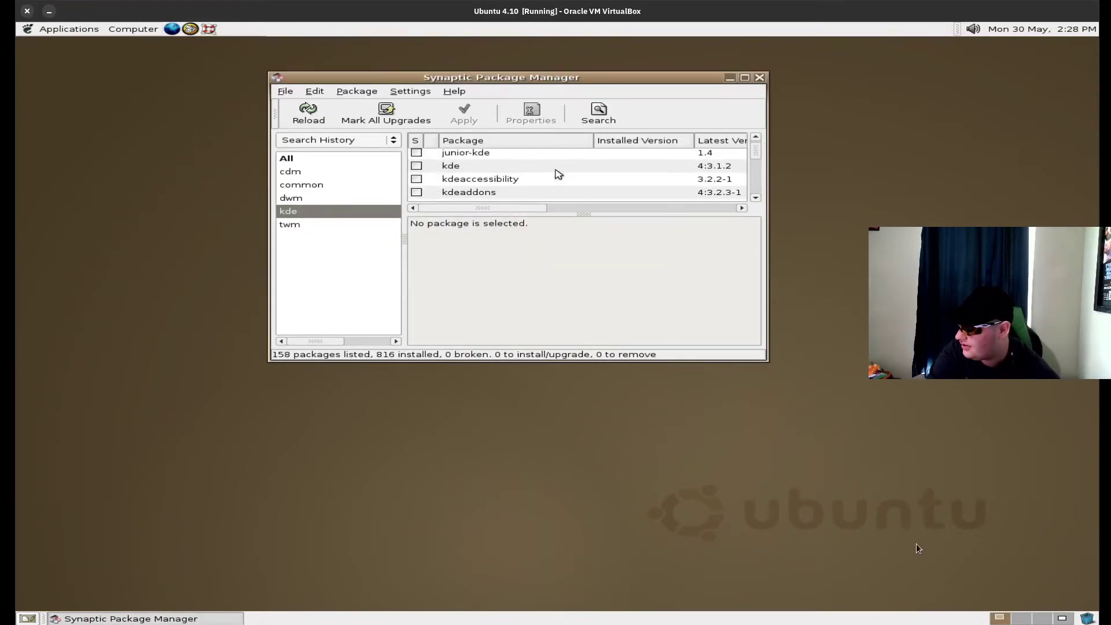
{"action": "left_click", "coordinate": [512, 166]}
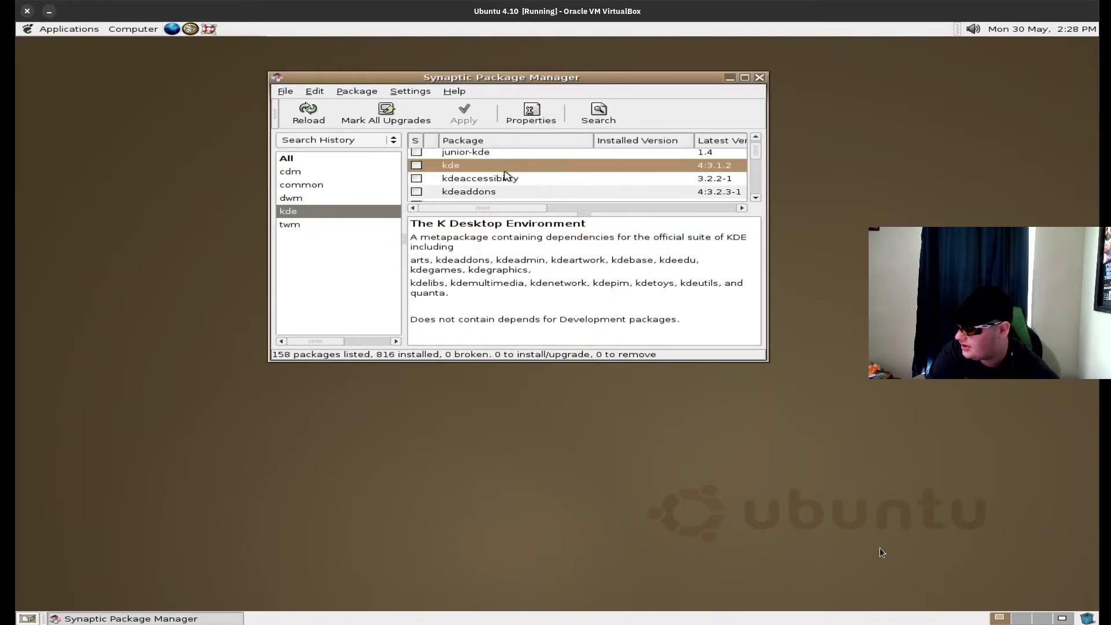
{"action": "left_click", "coordinate": [417, 166]}
{"action": "left_click", "coordinate": [437, 181]}
{"action": "scroll", "coordinate": [441, 251], "scroll_direction": "down", "scroll_amount": 2}
{"action": "scroll", "coordinate": [555, 255], "scroll_direction": "down", "scroll_amount": 5}
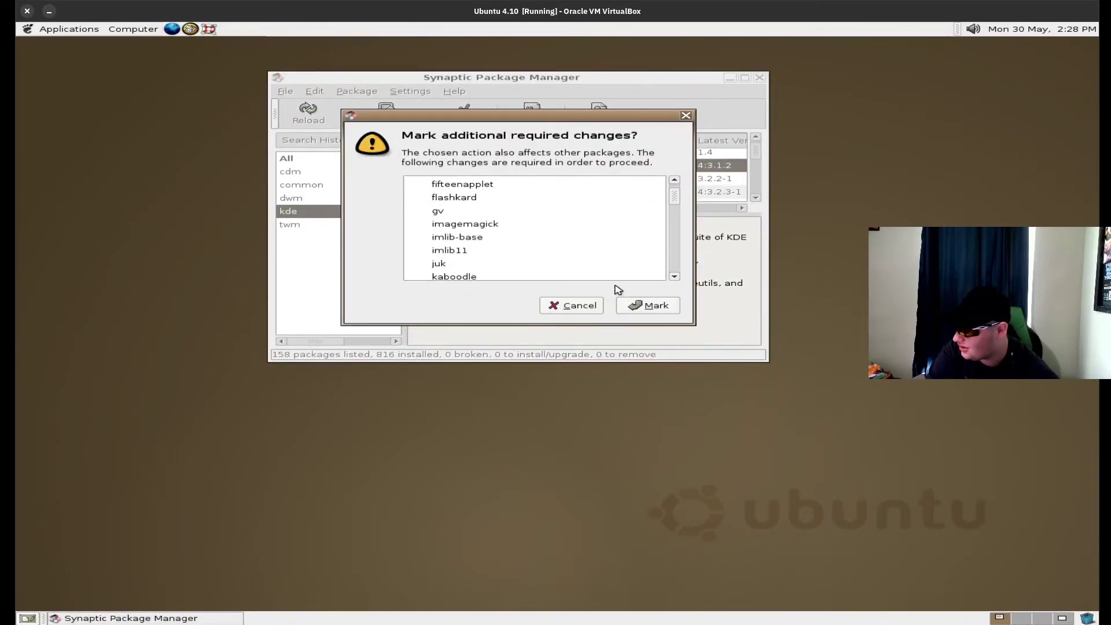
{"action": "left_click", "coordinate": [648, 305]}
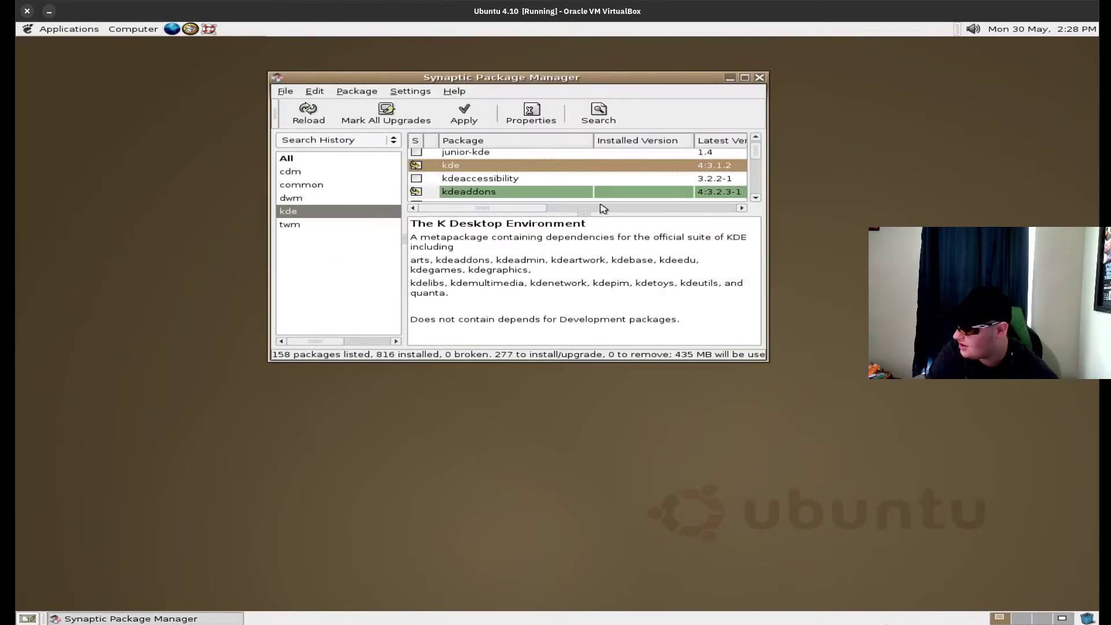
{"action": "left_click", "coordinate": [464, 112]}
{"action": "left_click", "coordinate": [677, 342]}
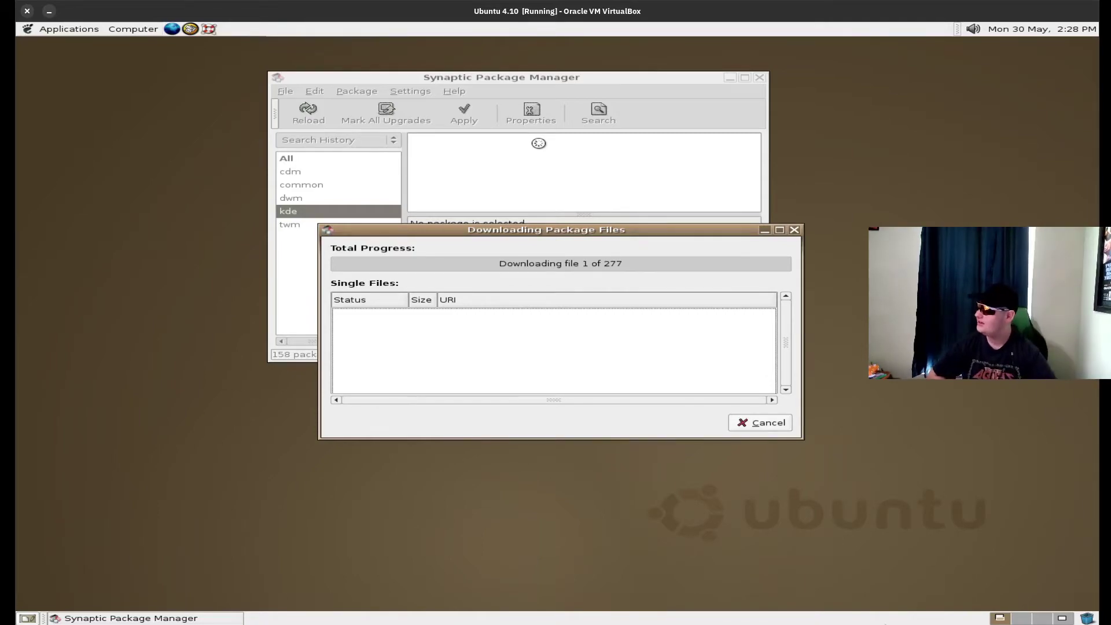
Move the Synaptic Package Manager window aside and minimize it while the package files download.
{"action": "left_click", "coordinate": [76, 30]}
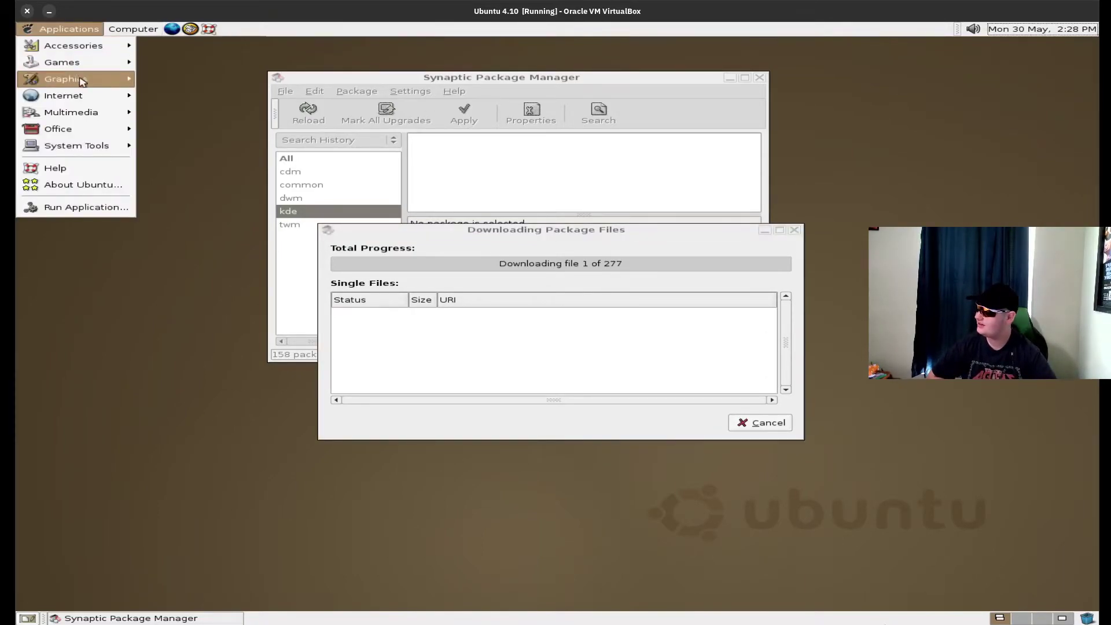
{"action": "mouse_move", "coordinate": [76, 100]}
{"action": "left_click", "coordinate": [218, 62]}
{"action": "left_click_drag", "start_coordinate": [302, 81], "coordinate": [228, 93]}
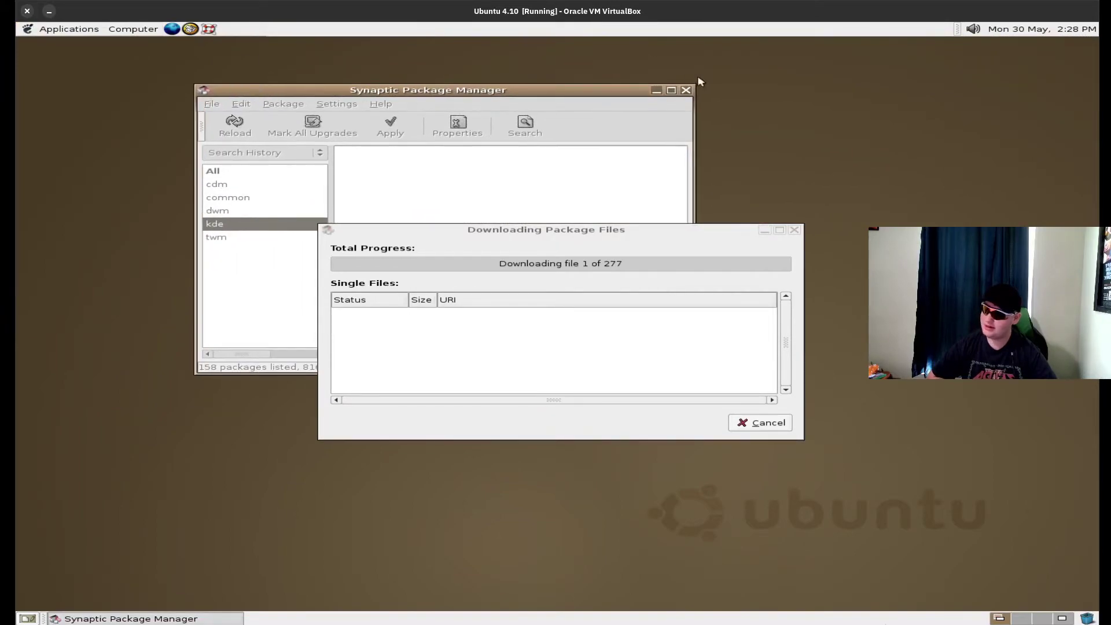
{"action": "left_click", "coordinate": [656, 90]}
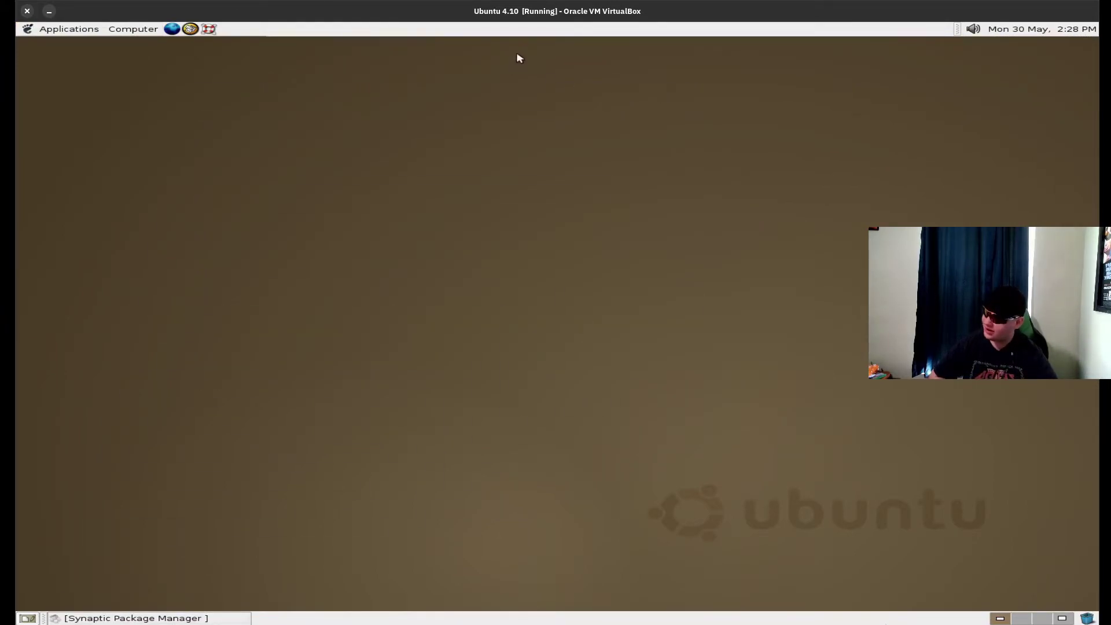
Delete the desktop panel that holds the Applications menu and the clock.
{"action": "right_click", "coordinate": [409, 32]}
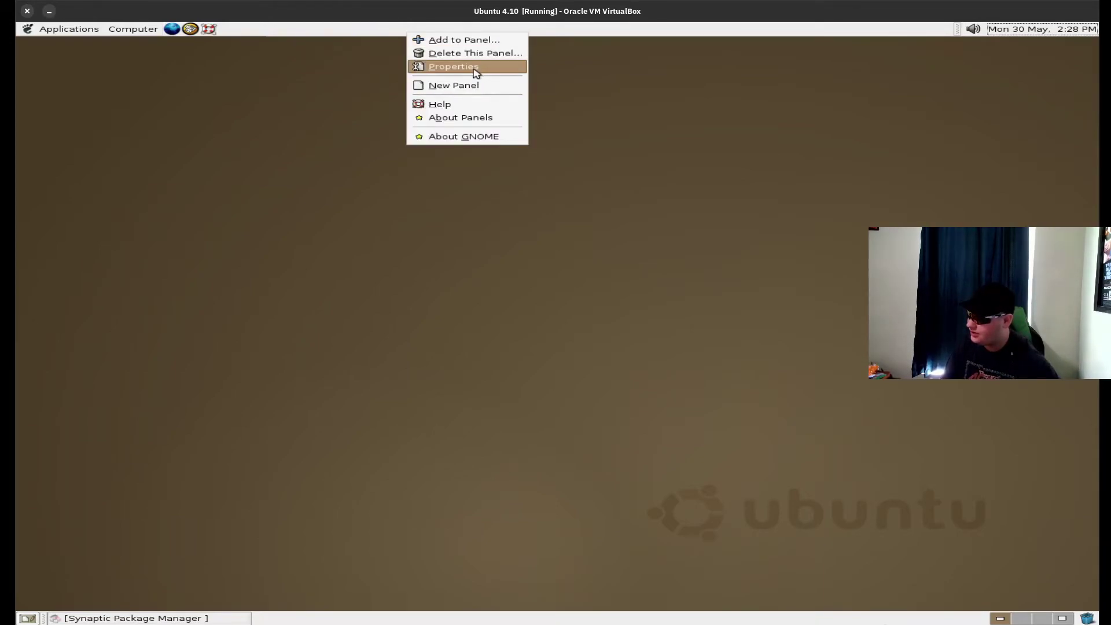
{"action": "left_click", "coordinate": [489, 53]}
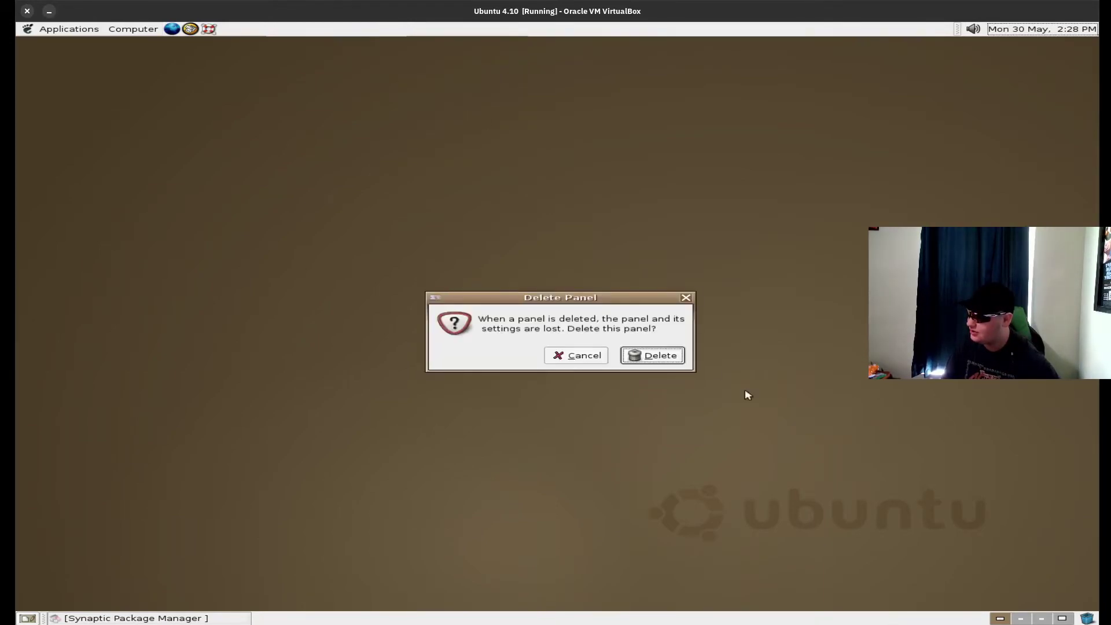
{"action": "left_click", "coordinate": [652, 353]}
Create a new empty panel from the panel that holds the window list.
{"action": "right_click", "coordinate": [475, 610]}
{"action": "left_click", "coordinate": [470, 616]}
{"action": "right_click", "coordinate": [405, 609]}
{"action": "left_click", "coordinate": [347, 618]}
{"action": "right_click", "coordinate": [347, 619]}
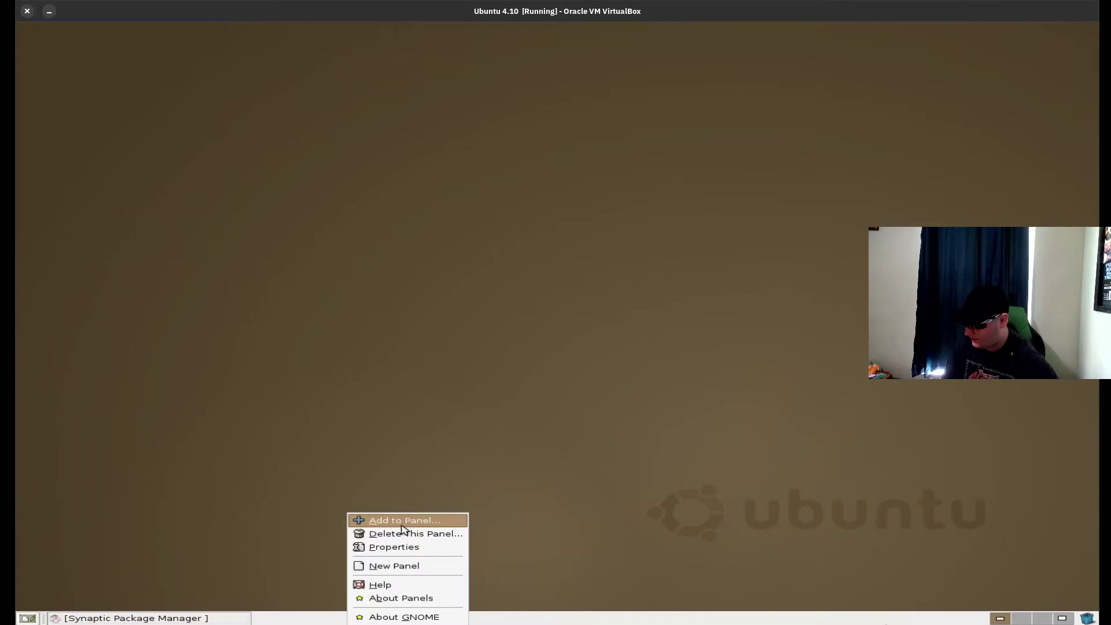
{"action": "left_click", "coordinate": [383, 569]}
Delete the panel that holds the window list and the workspace switcher.
{"action": "right_click", "coordinate": [337, 616]}
{"action": "left_click", "coordinate": [318, 617]}
{"action": "right_click", "coordinate": [315, 616]}
{"action": "left_click", "coordinate": [369, 535]}
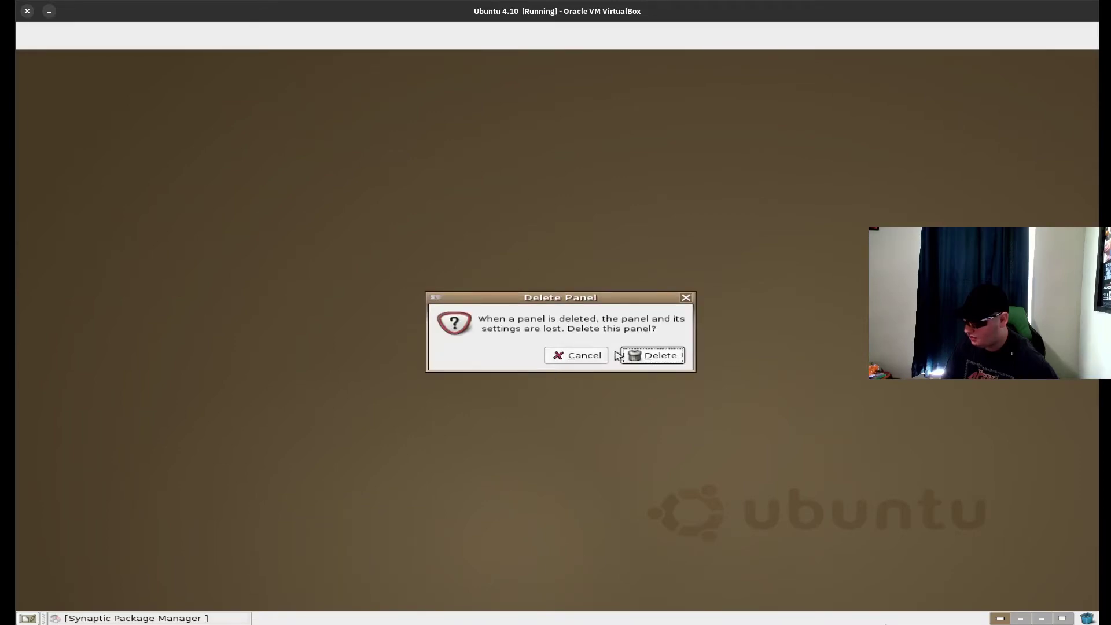
{"action": "left_click", "coordinate": [653, 356]}
Create a second empty panel and delete the first empty one along the upper screen edge.
{"action": "right_click", "coordinate": [427, 47]}
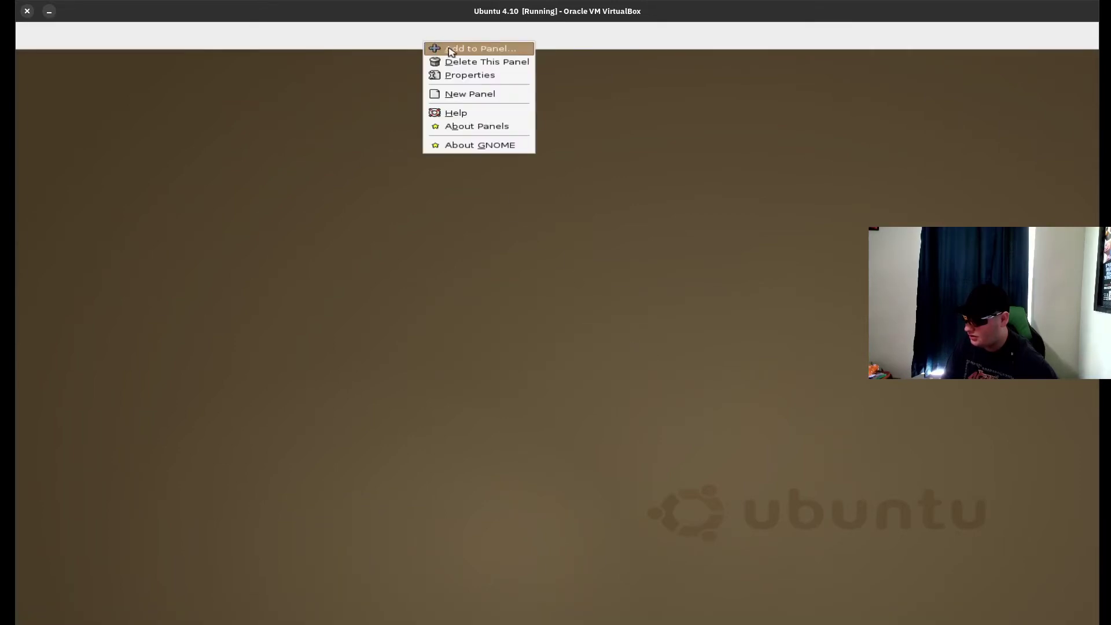
{"action": "left_click", "coordinate": [466, 93]}
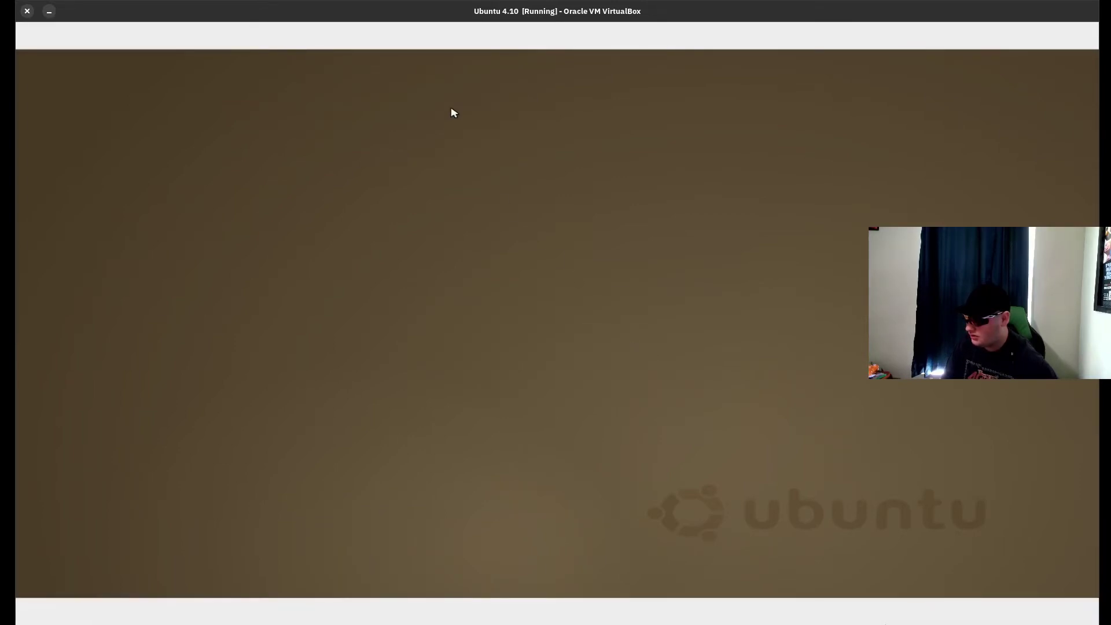
{"action": "right_click", "coordinate": [405, 45]}
{"action": "left_click", "coordinate": [478, 58]}
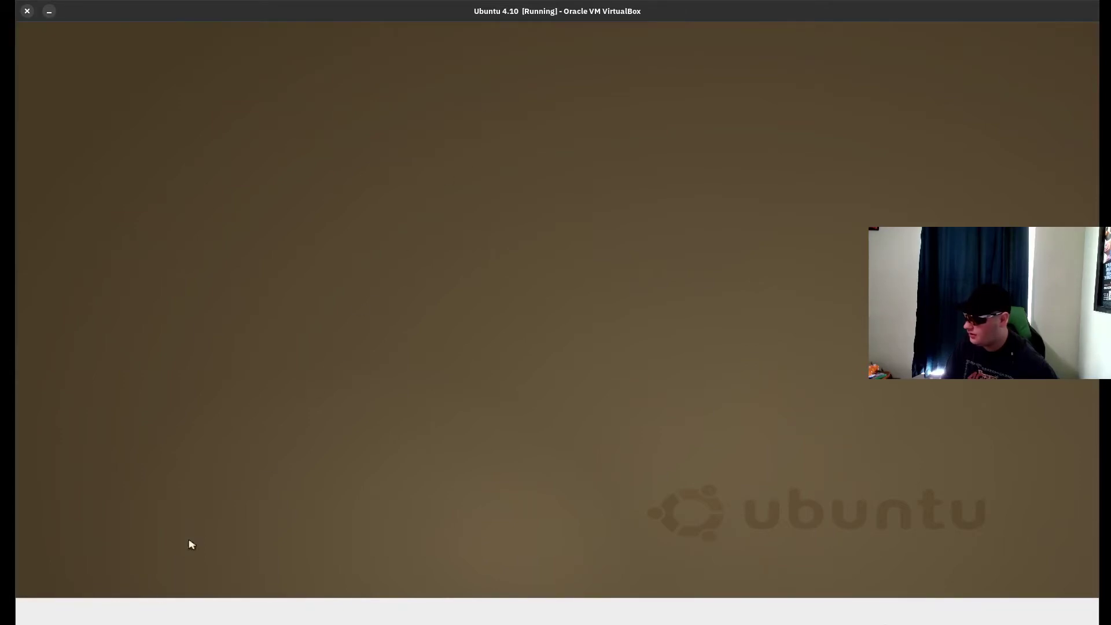
Open the list of items that can be added to the remaining panel and look through the available applets.
{"action": "right_click", "coordinate": [201, 610]}
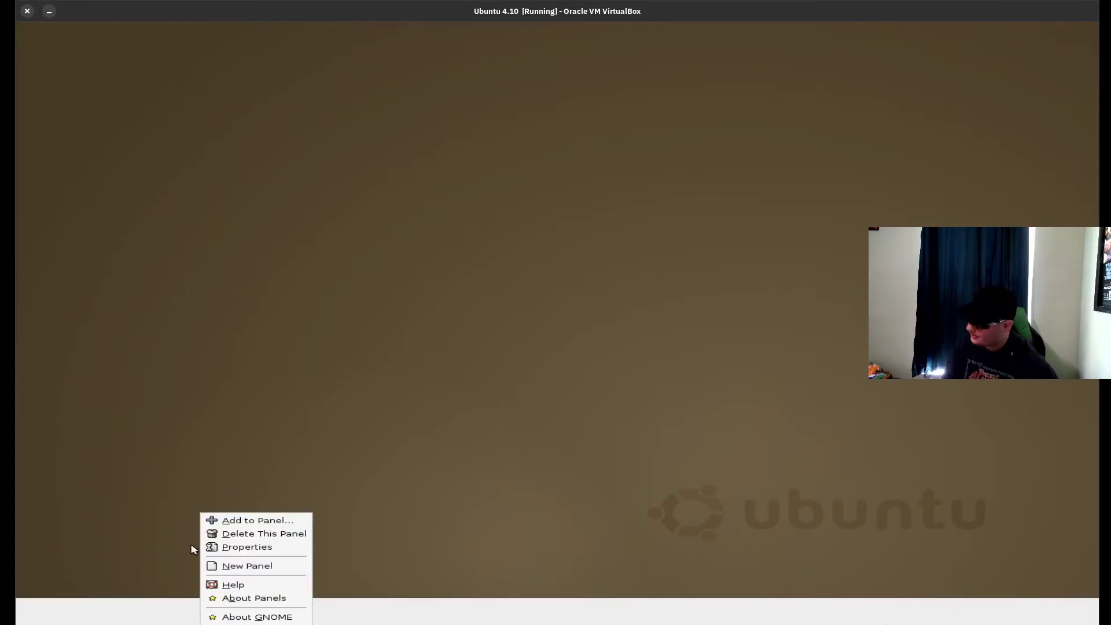
{"action": "left_click", "coordinate": [275, 523]}
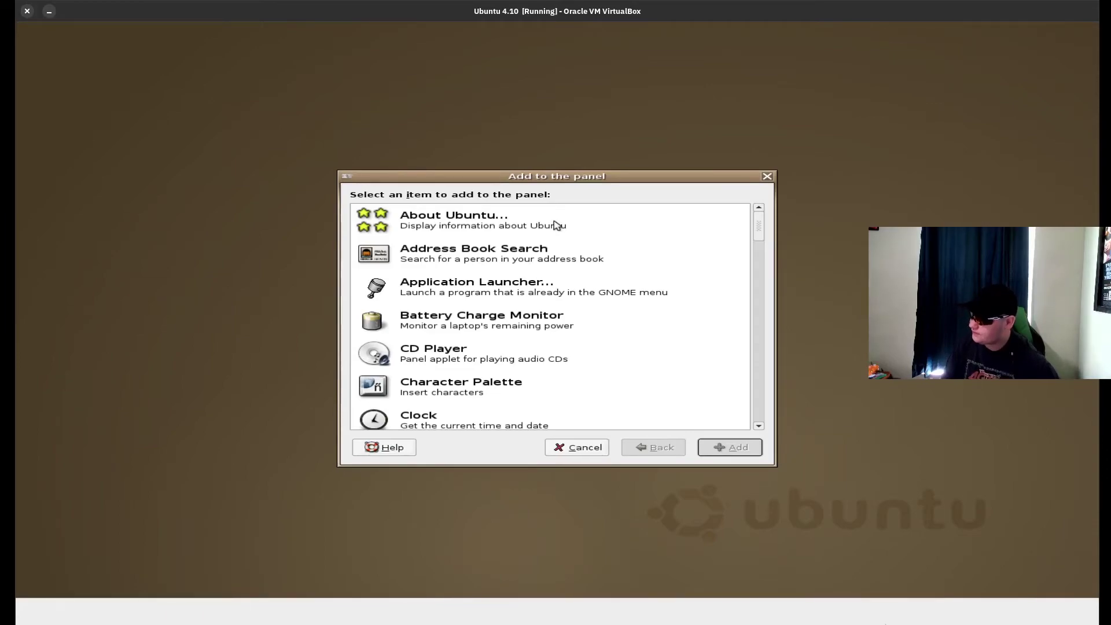
{"action": "scroll", "coordinate": [559, 227], "scroll_direction": "down", "scroll_amount": 2}
{"action": "scroll", "coordinate": [559, 228], "scroll_direction": "up", "scroll_amount": 2}
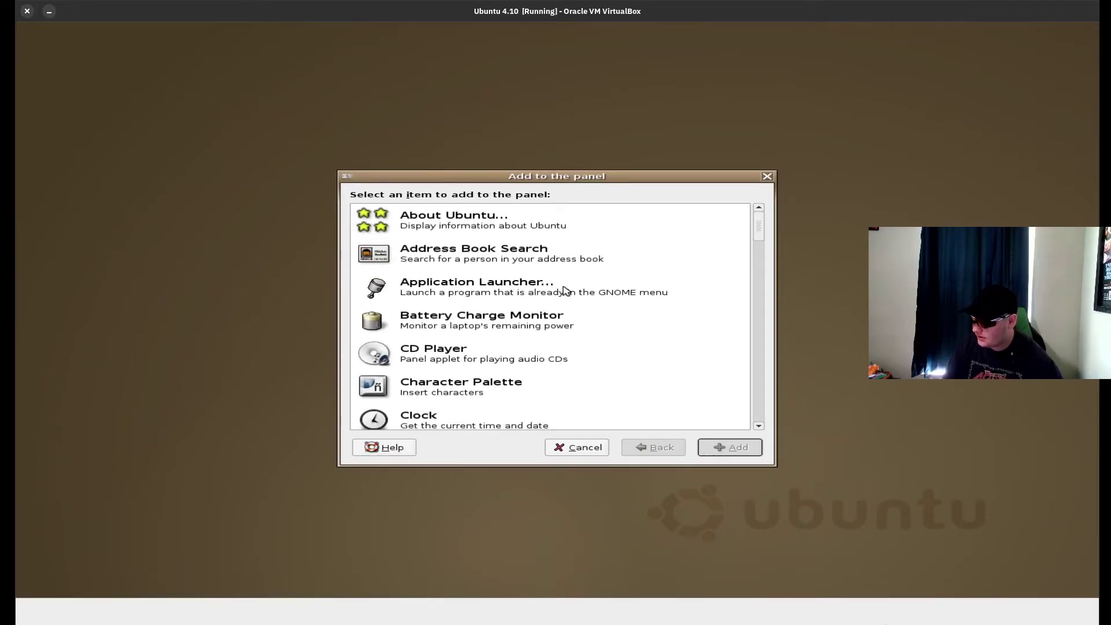
{"action": "scroll", "coordinate": [564, 291], "scroll_direction": "down", "scroll_amount": 5}
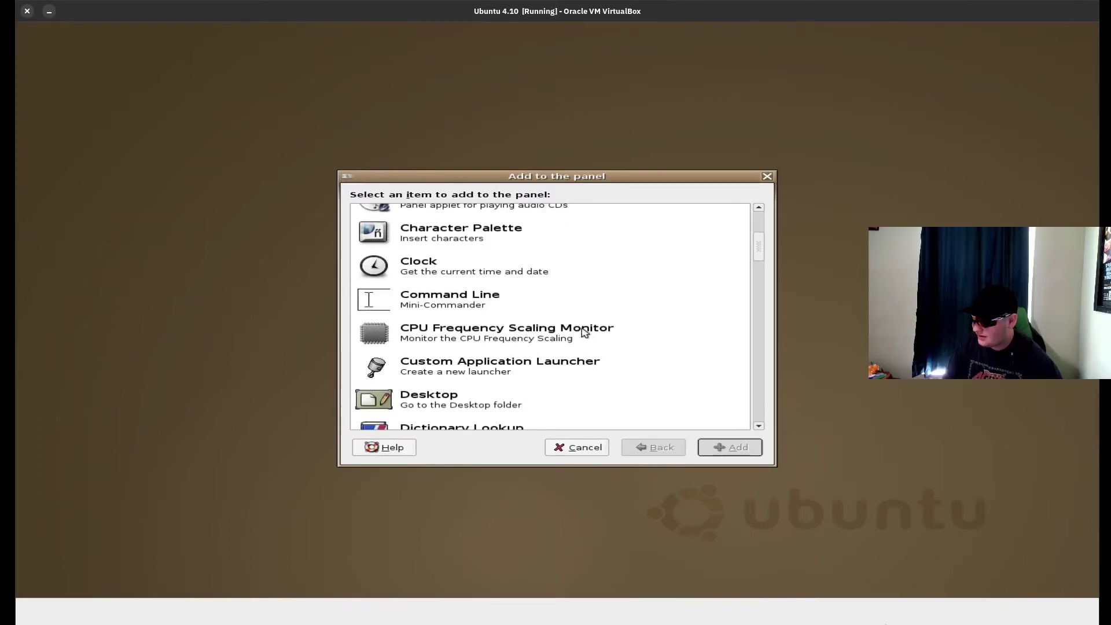
{"action": "scroll", "coordinate": [585, 332], "scroll_direction": "down", "scroll_amount": 5}
{"action": "scroll", "coordinate": [581, 332], "scroll_direction": "down", "scroll_amount": 5}
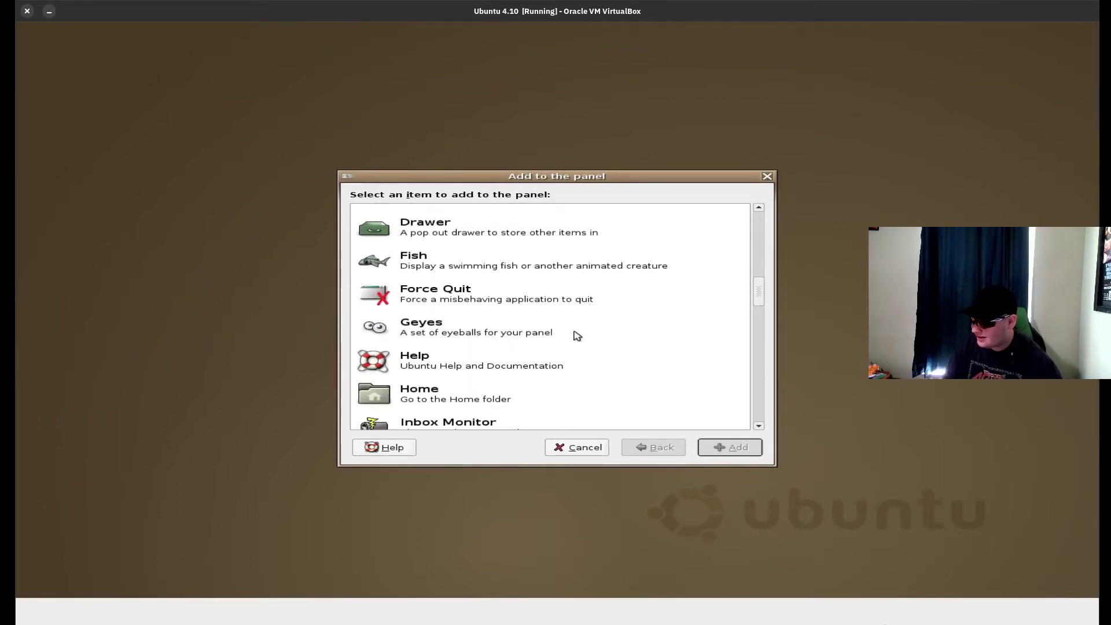
{"action": "scroll", "coordinate": [564, 355], "scroll_direction": "down", "scroll_amount": 5}
{"action": "scroll", "coordinate": [567, 345], "scroll_direction": "down", "scroll_amount": 5}
{"action": "scroll", "coordinate": [507, 272], "scroll_direction": "up", "scroll_amount": 2}
{"action": "scroll", "coordinate": [521, 280], "scroll_direction": "up", "scroll_amount": 4}
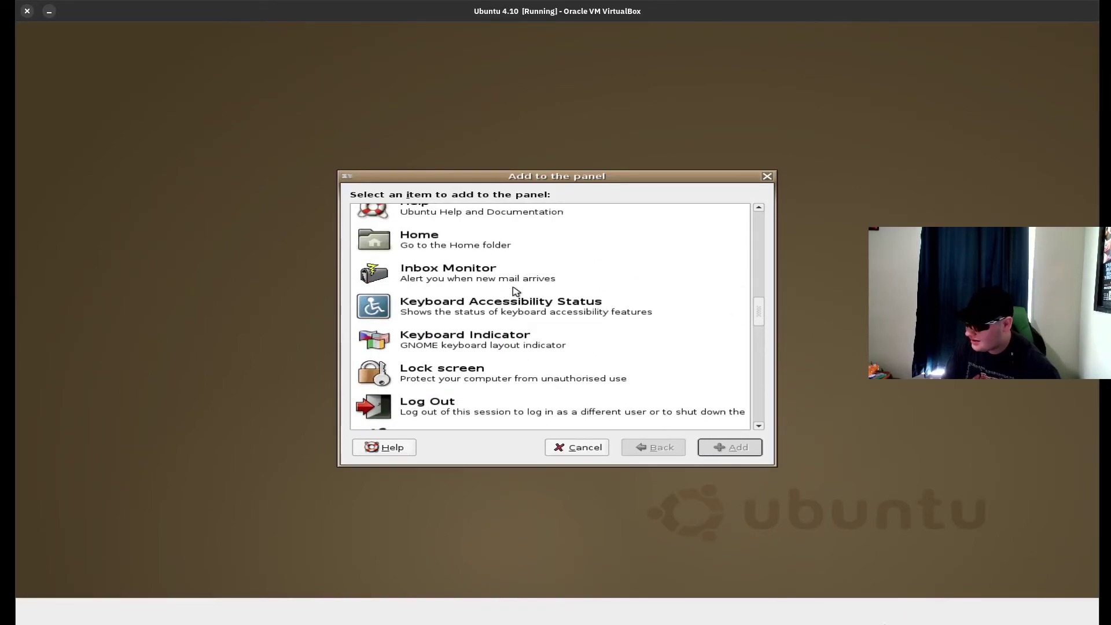
{"action": "scroll", "coordinate": [509, 306], "scroll_direction": "down", "scroll_amount": 4}
Add the Menu Bar item to the empty panel.
{"action": "left_click", "coordinate": [505, 284]}
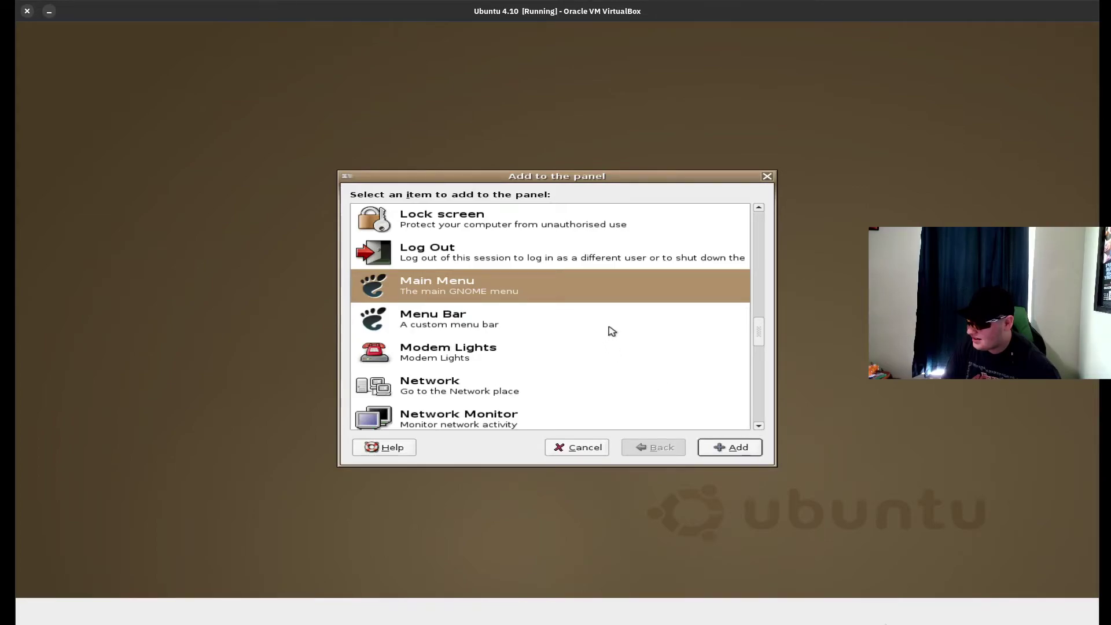
{"action": "left_click", "coordinate": [636, 320]}
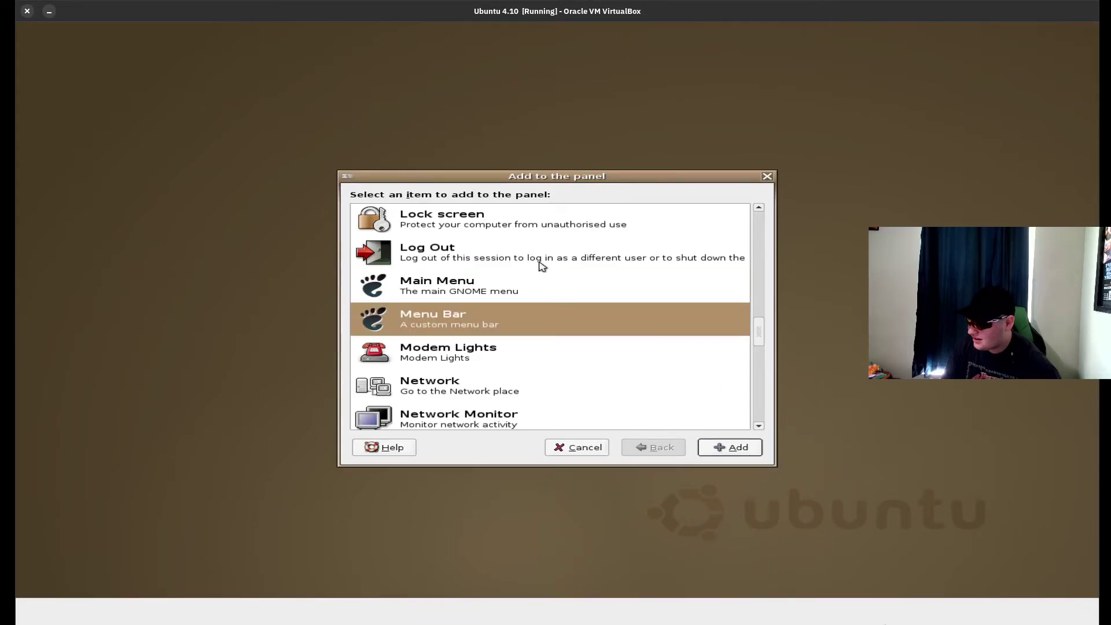
{"action": "left_click", "coordinate": [503, 294]}
{"action": "scroll", "coordinate": [512, 307], "scroll_direction": "down", "scroll_amount": 3}
{"action": "scroll", "coordinate": [518, 316], "scroll_direction": "up", "scroll_amount": 3}
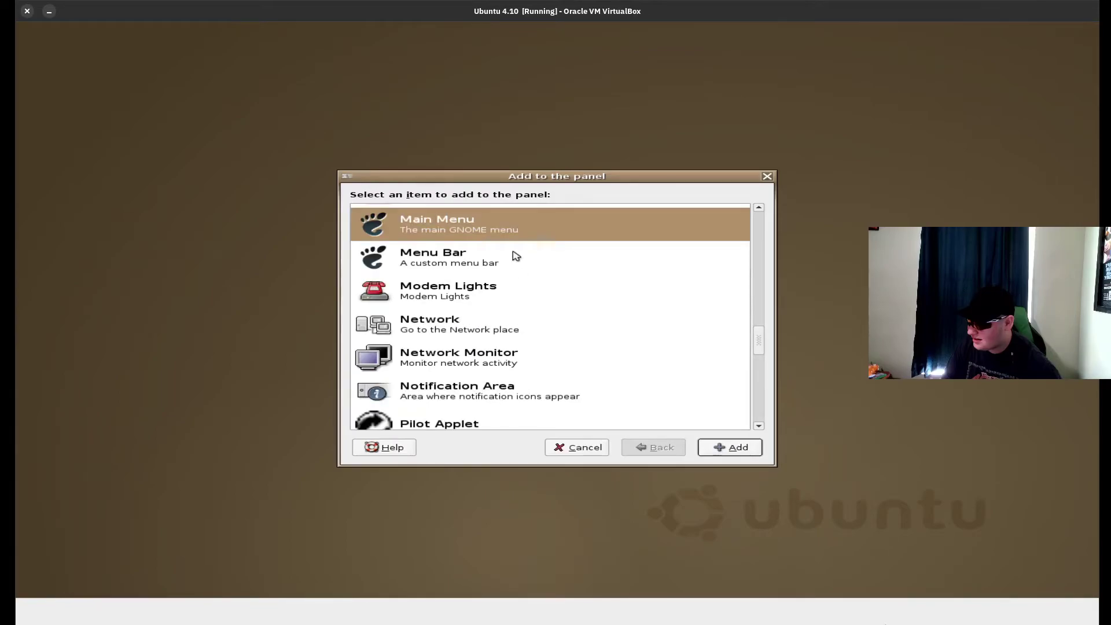
{"action": "left_click", "coordinate": [513, 257]}
{"action": "left_click", "coordinate": [709, 446]}
{"action": "left_click", "coordinate": [261, 611]}
{"action": "left_click", "coordinate": [256, 608]}
{"action": "right_click", "coordinate": [252, 610]}
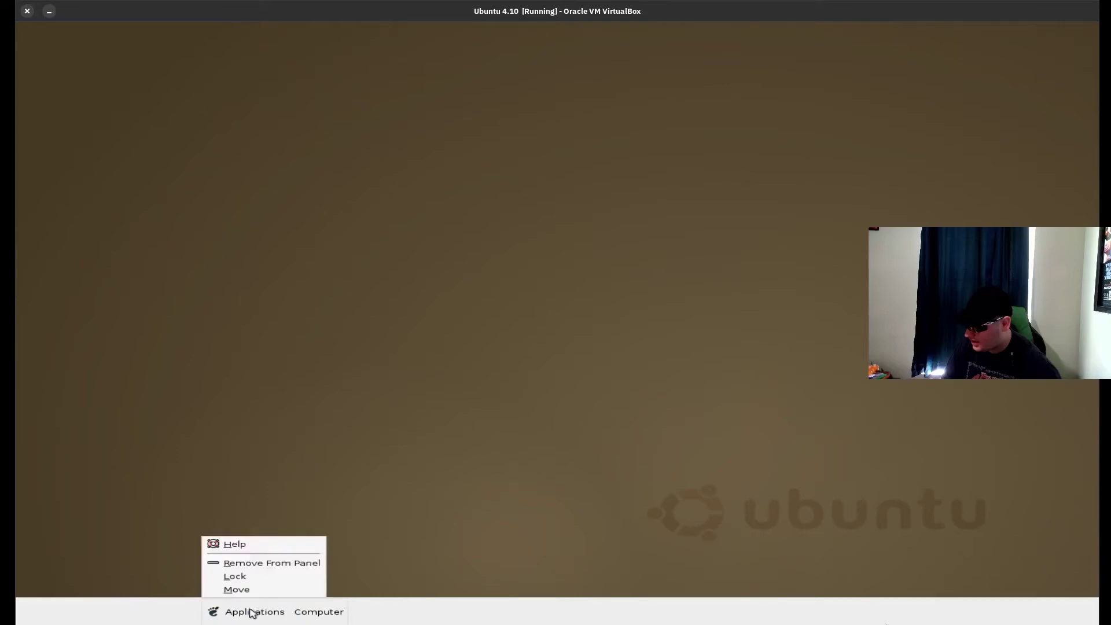
{"action": "left_click", "coordinate": [270, 564]}
{"action": "left_click", "coordinate": [252, 610]}
{"action": "left_click", "coordinate": [266, 607]}
{"action": "right_click", "coordinate": [265, 607]}
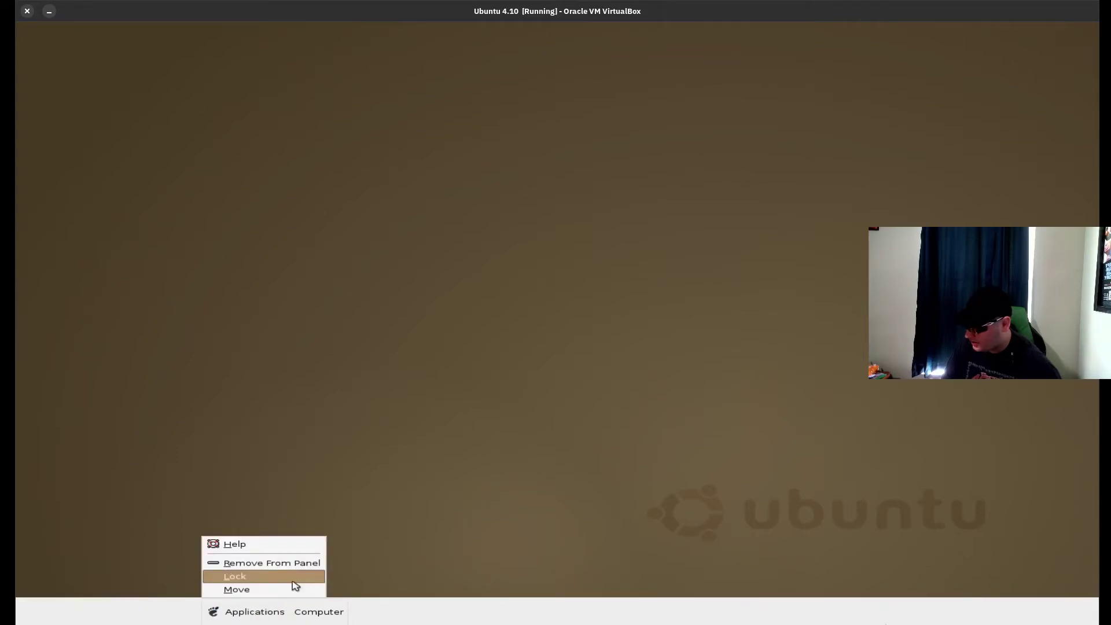
{"action": "left_click", "coordinate": [300, 565]}
{"action": "right_click", "coordinate": [318, 610]}
{"action": "left_click", "coordinate": [312, 575]}
Open the panel's properties, view the general and background settings, and close them without changes.
{"action": "right_click", "coordinate": [393, 611]}
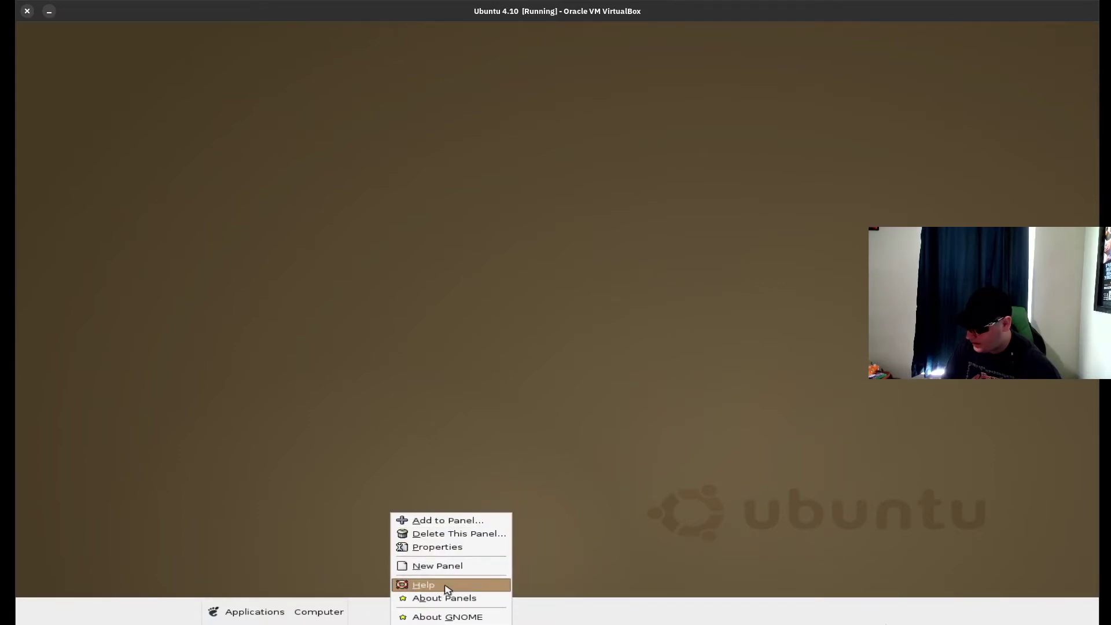
{"action": "left_click", "coordinate": [475, 549]}
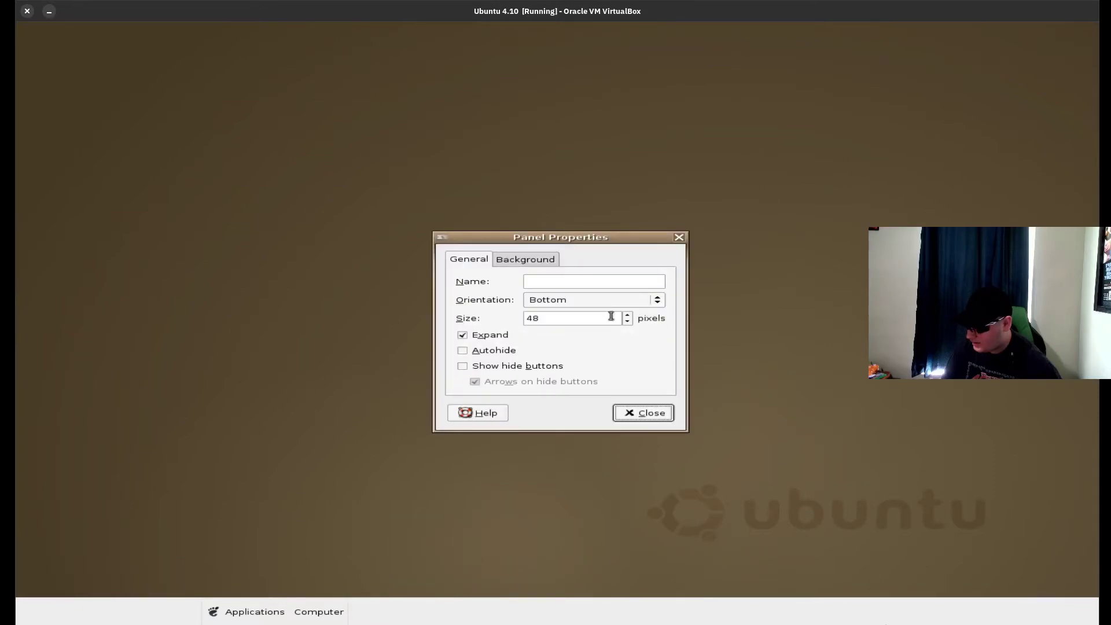
{"action": "left_click", "coordinate": [521, 261]}
{"action": "left_click", "coordinate": [488, 260]}
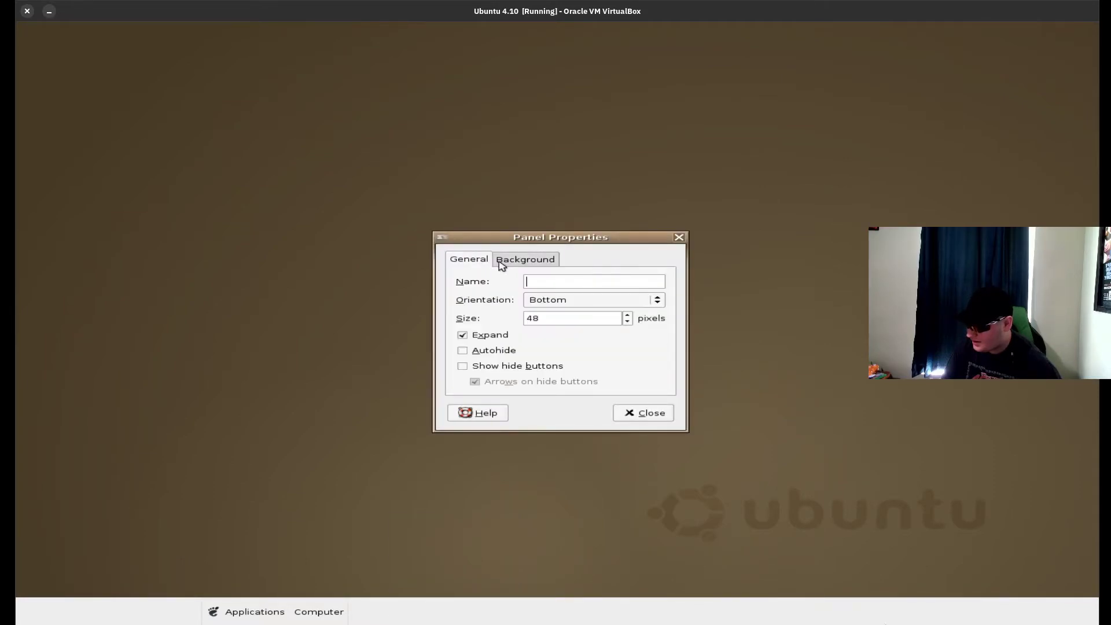
{"action": "left_click", "coordinate": [653, 412]}
Move the Applications and Computer menu bar farther right along the panel.
{"action": "right_click", "coordinate": [253, 612]}
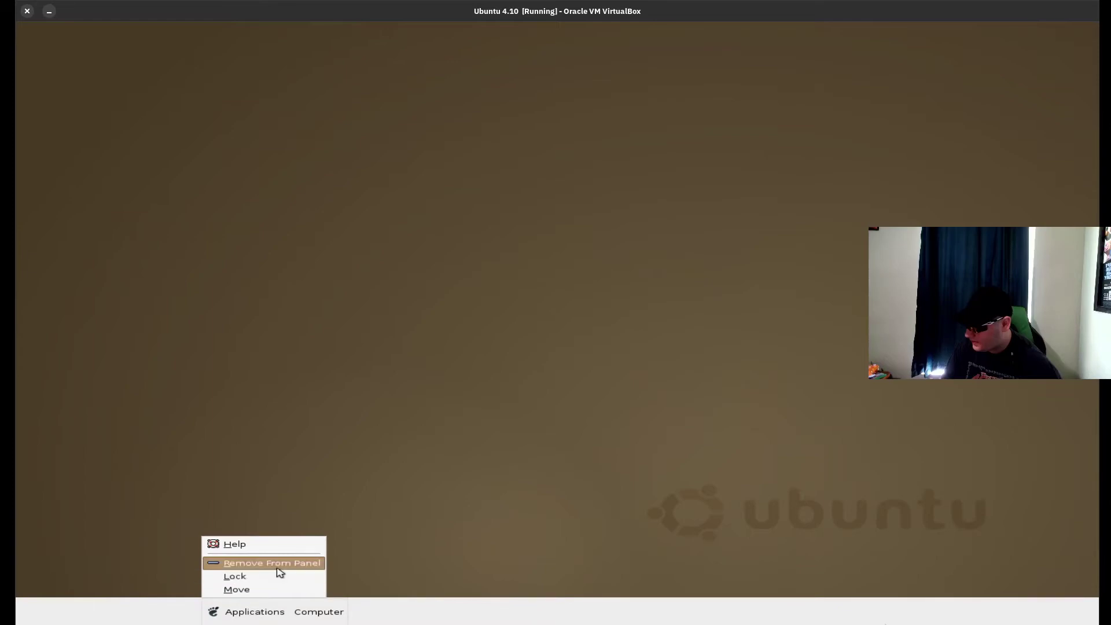
{"action": "left_click", "coordinate": [242, 589]}
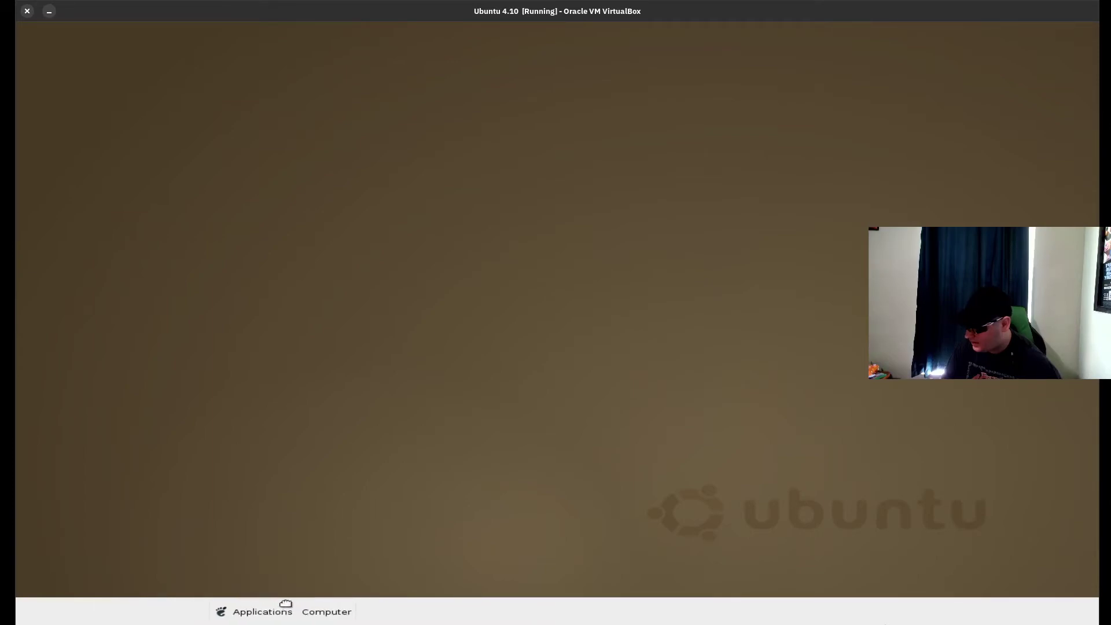
{"action": "right_click", "coordinate": [382, 612]}
{"action": "key", "text": "Escape"}
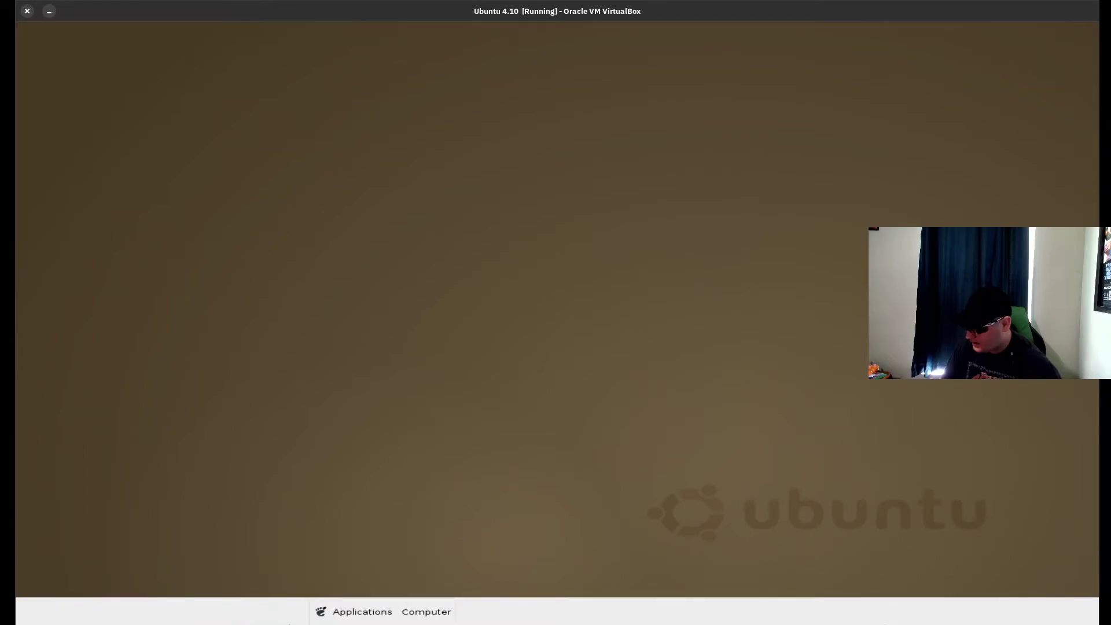
Browse the items that can be added to the menu bar's panel and cancel without adding any.
{"action": "right_click", "coordinate": [276, 614]}
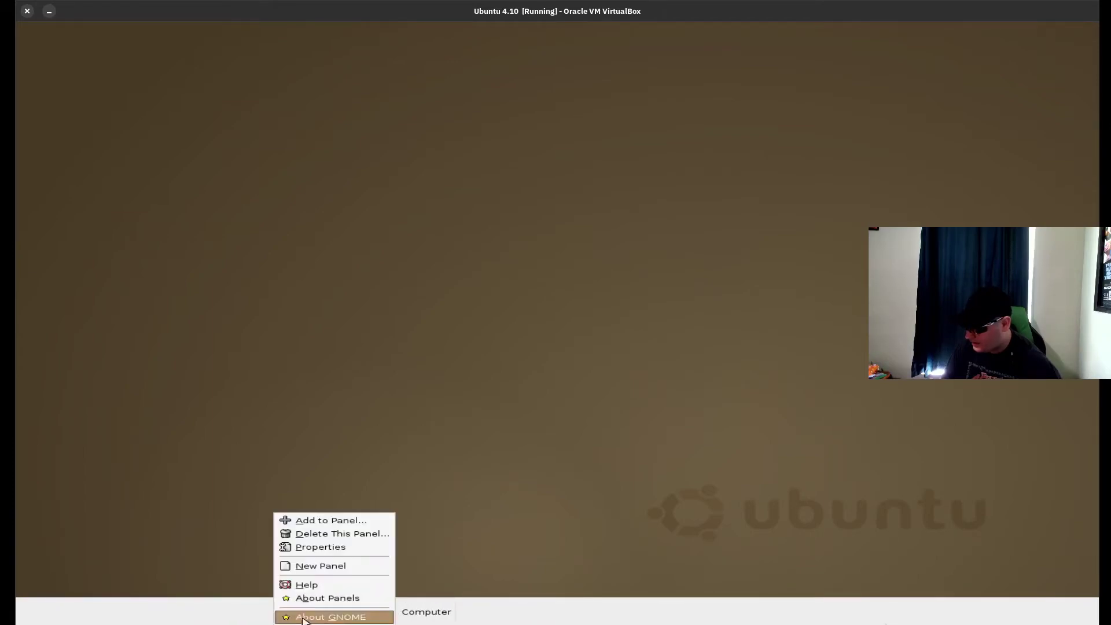
{"action": "left_click", "coordinate": [326, 521]}
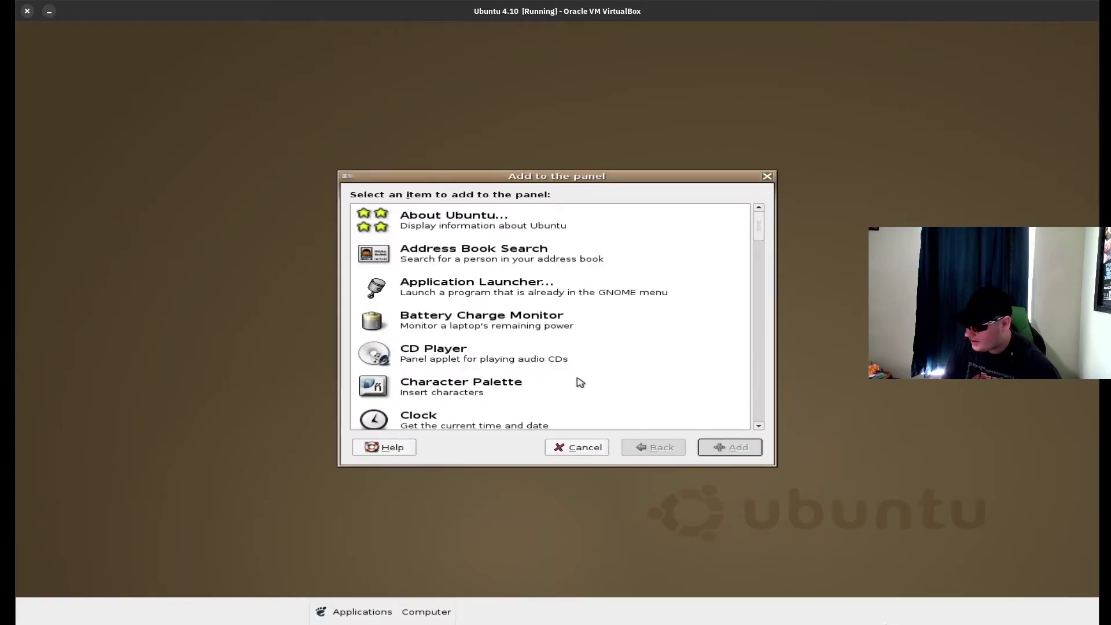
{"action": "scroll", "coordinate": [575, 380], "scroll_direction": "down", "scroll_amount": 5}
{"action": "left_click", "coordinate": [565, 447]}
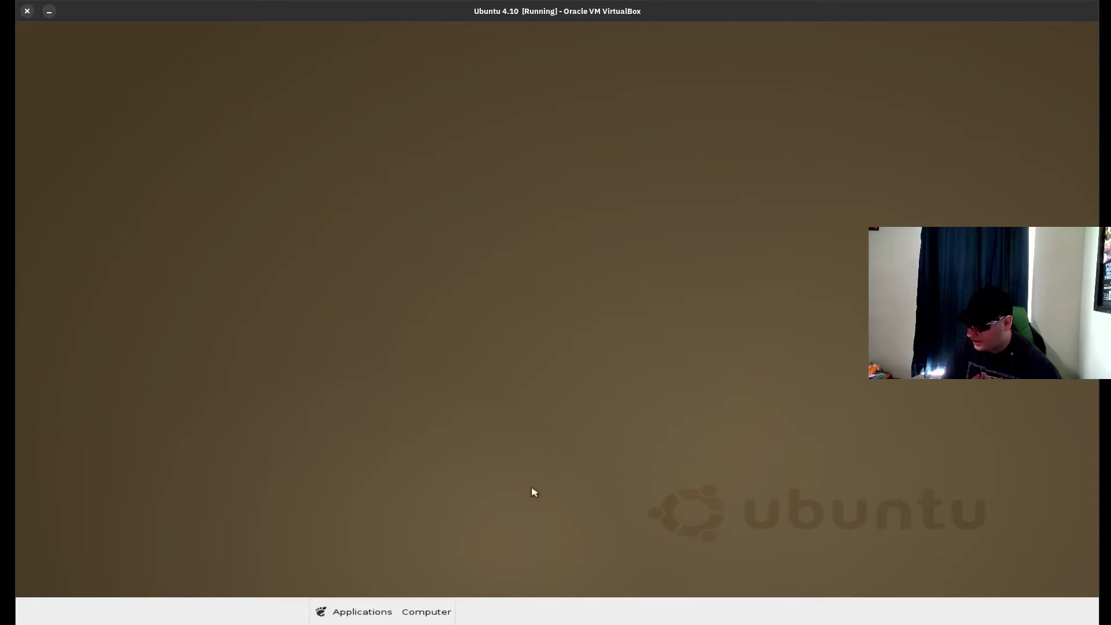
Create a new empty panel and delete the one that holds the Applications and Computer menu bar.
{"action": "right_click", "coordinate": [489, 618]}
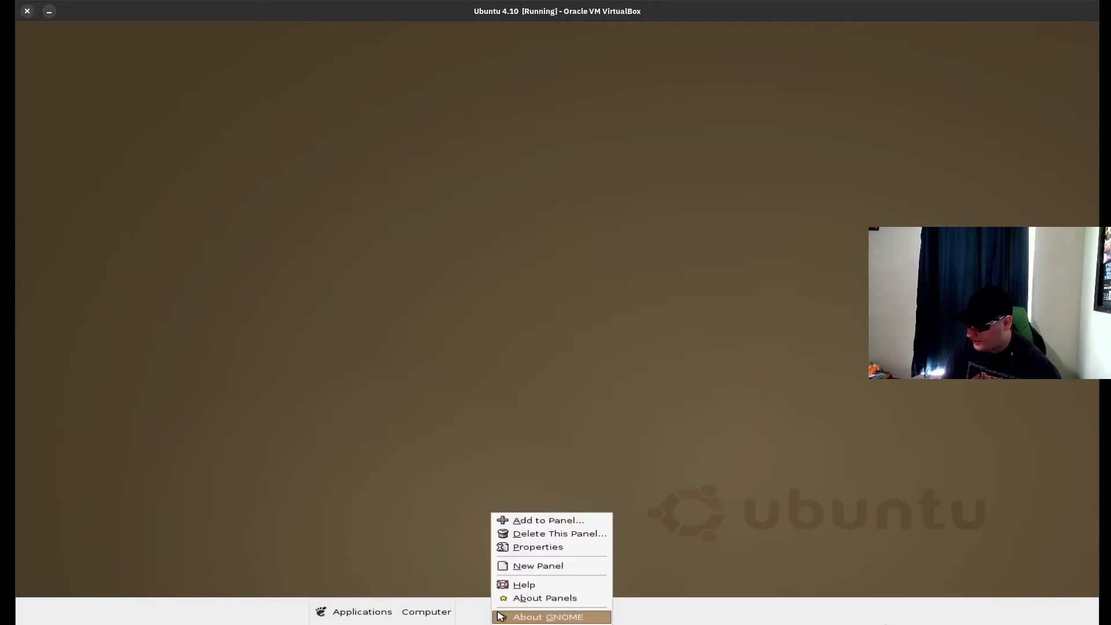
{"action": "left_click", "coordinate": [545, 565]}
{"action": "right_click", "coordinate": [513, 612]}
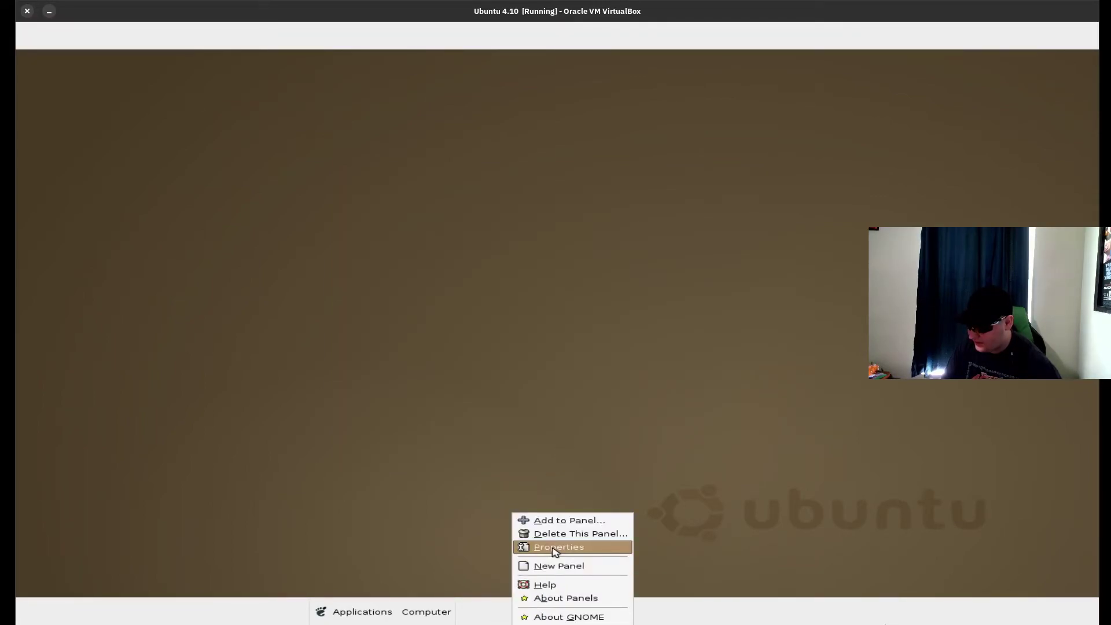
{"action": "left_click", "coordinate": [591, 533]}
{"action": "left_click", "coordinate": [636, 352]}
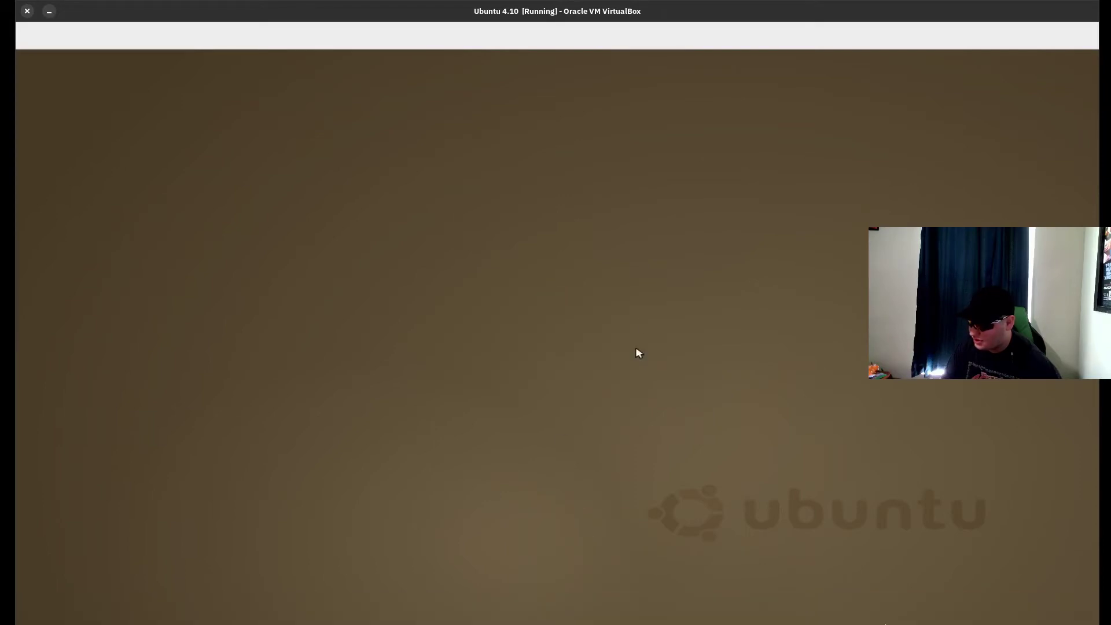
Create another empty panel along the lower screen edge and delete the empty one along the upper edge.
{"action": "right_click", "coordinate": [372, 29]}
{"action": "left_click", "coordinate": [422, 81]}
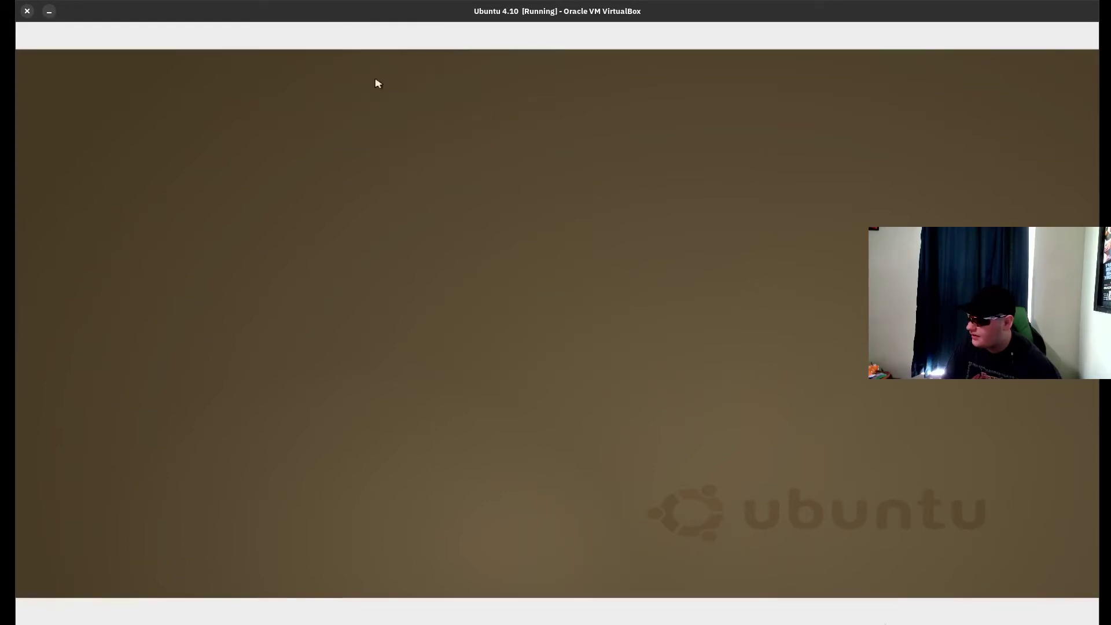
{"action": "right_click", "coordinate": [294, 39]}
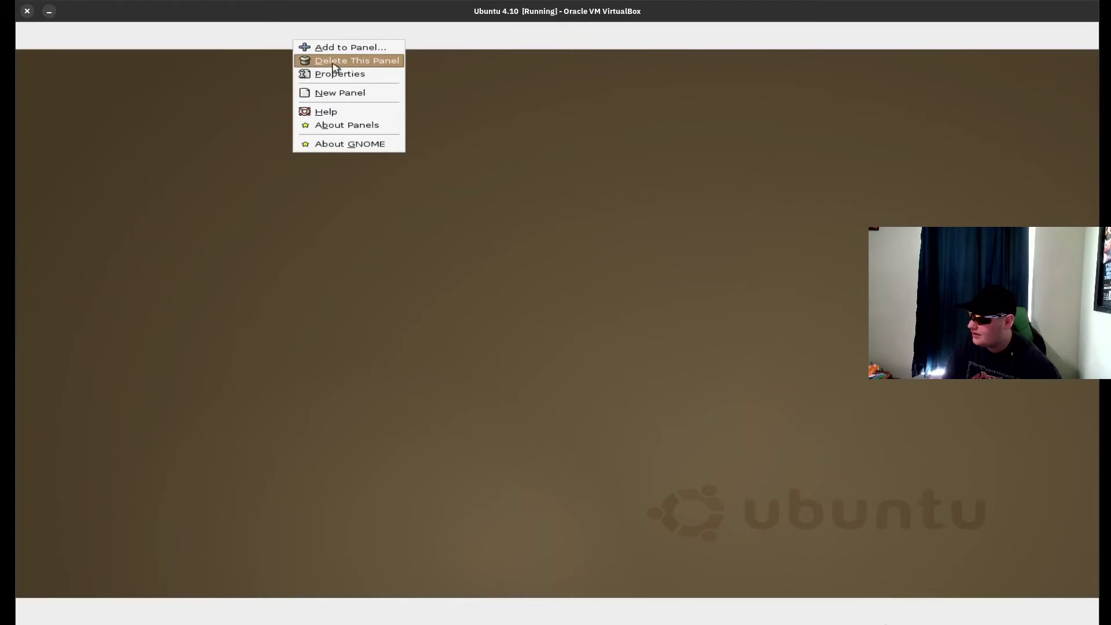
{"action": "left_click", "coordinate": [333, 64]}
Add the Main Menu item to the empty panel along the lower screen edge.
{"action": "right_click", "coordinate": [88, 619]}
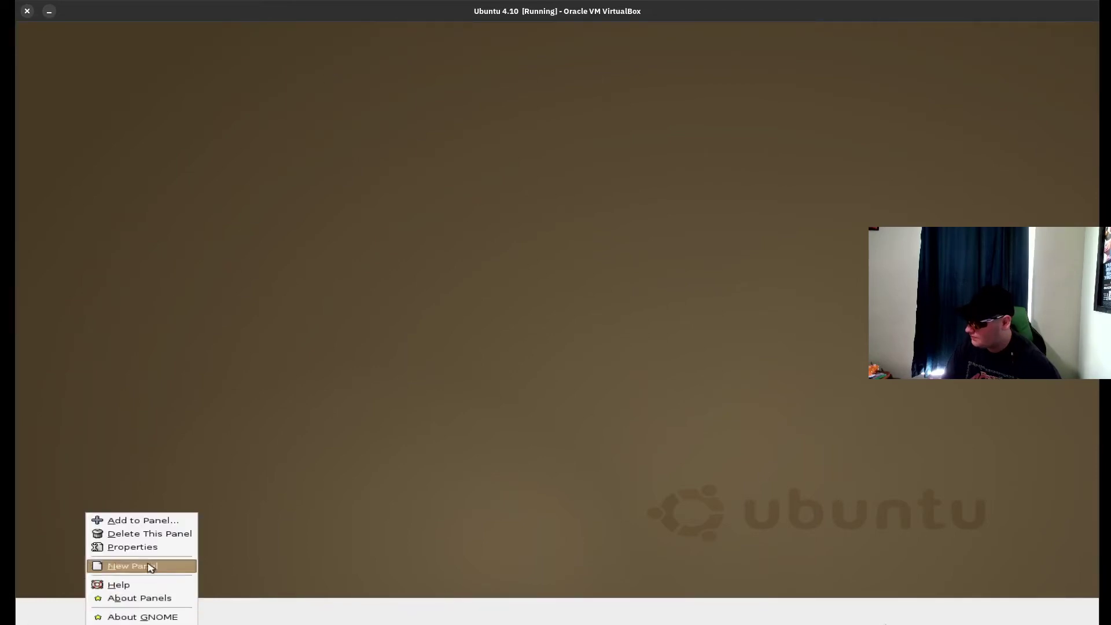
{"action": "left_click", "coordinate": [130, 519]}
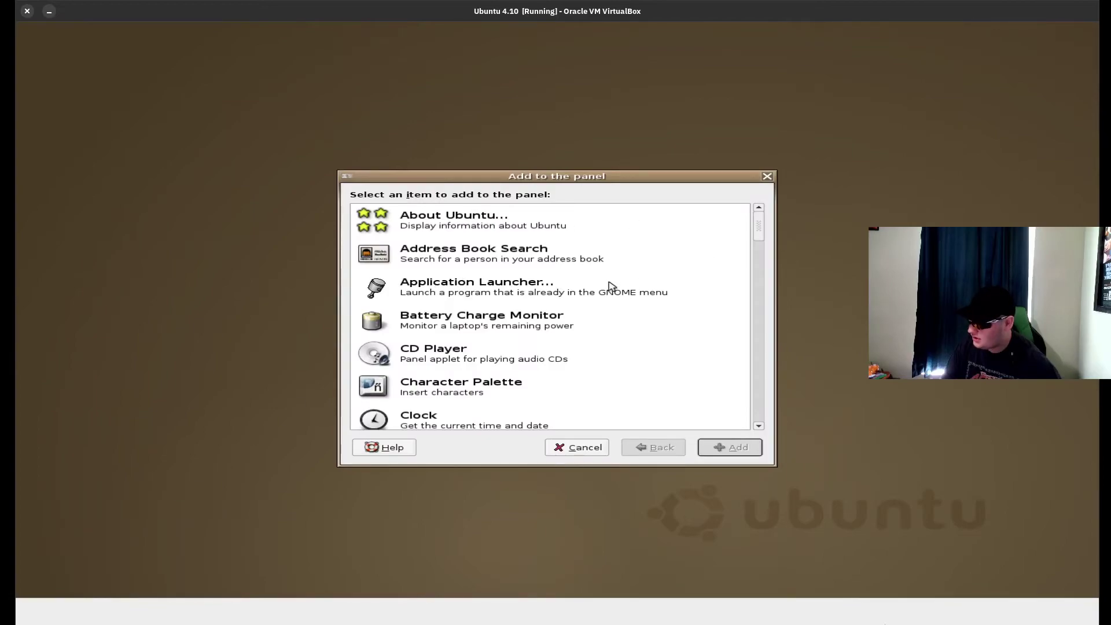
{"action": "scroll", "coordinate": [567, 320], "scroll_direction": "down", "scroll_amount": 6}
{"action": "scroll", "coordinate": [567, 320], "scroll_direction": "down", "scroll_amount": 7}
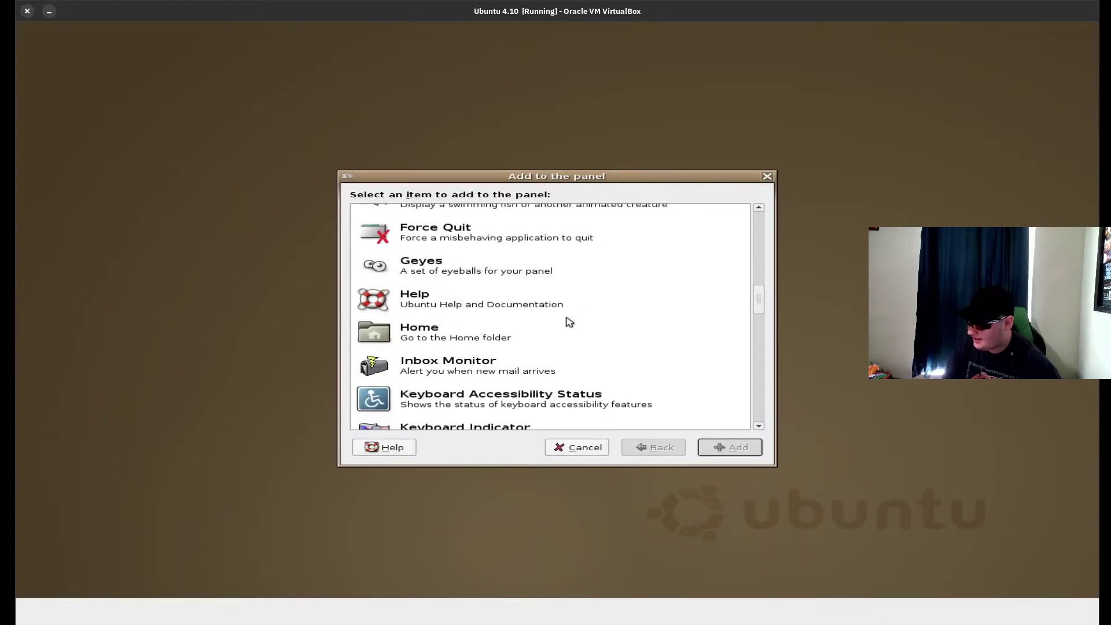
{"action": "left_click", "coordinate": [565, 318]}
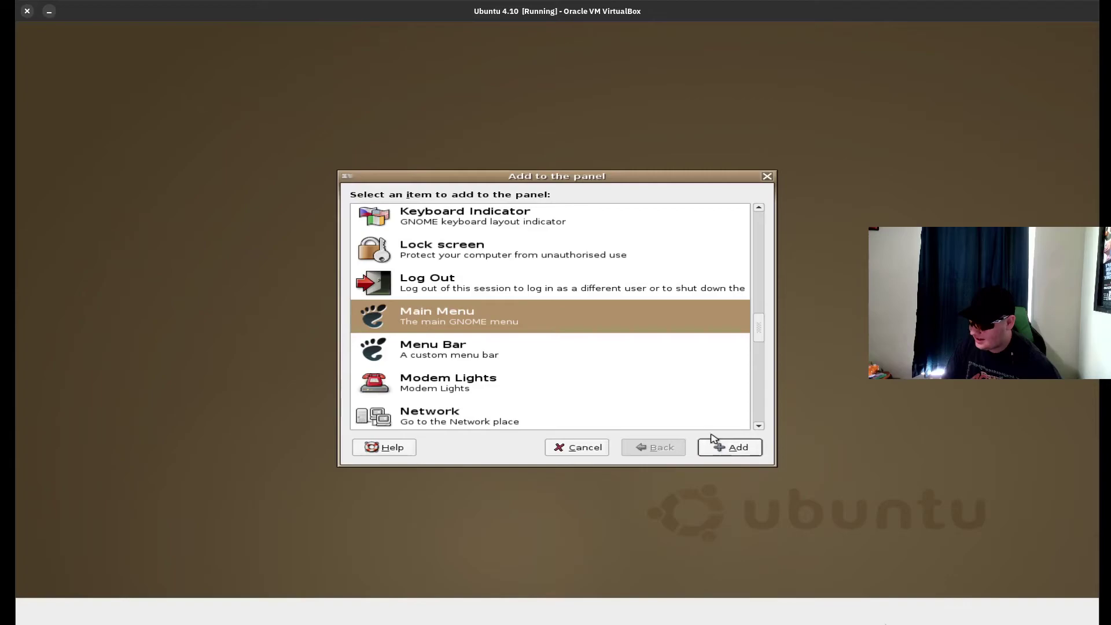
{"action": "left_click", "coordinate": [717, 446]}
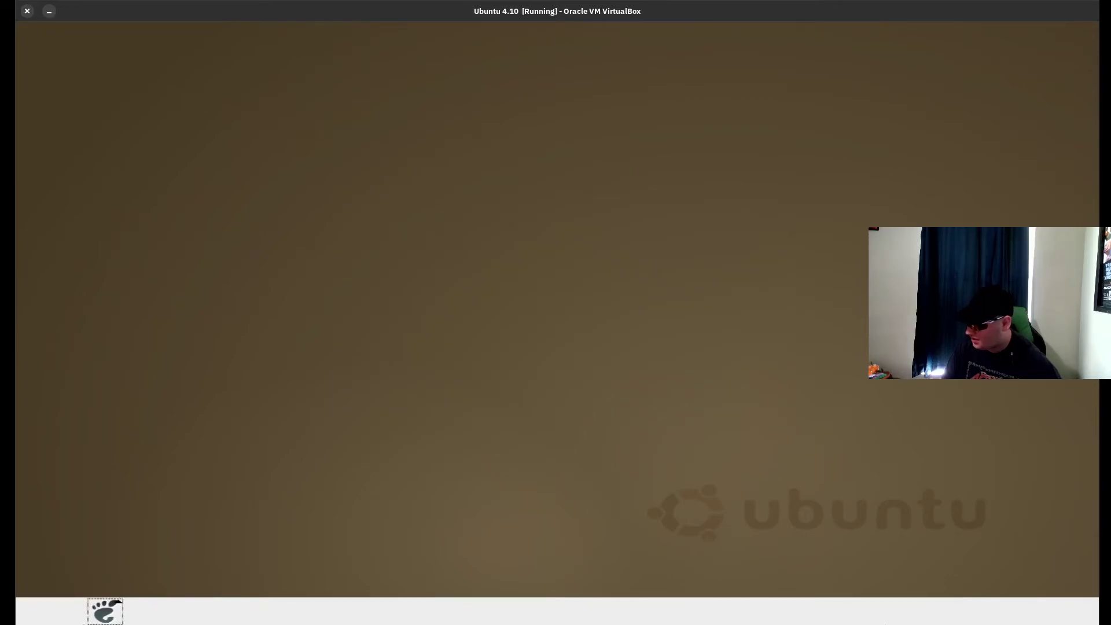
Open the GNOME main menu on the panel, view its entries and close it.
{"action": "left_click", "coordinate": [105, 603]}
{"action": "mouse_move", "coordinate": [184, 475]}
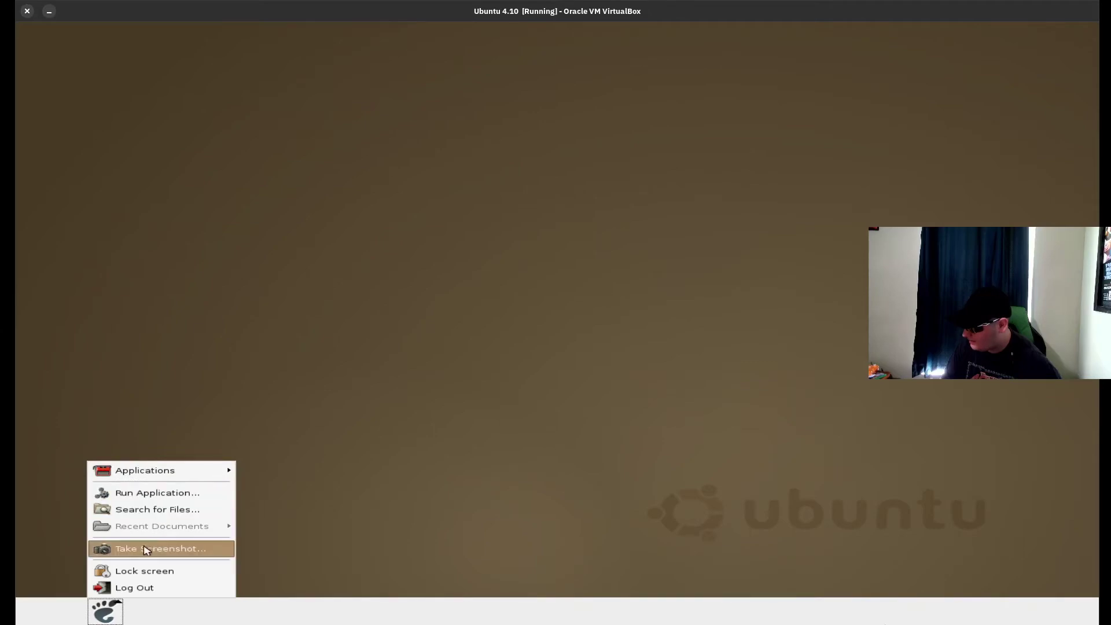
{"action": "left_click", "coordinate": [108, 605]}
{"action": "left_click", "coordinate": [107, 605]}
Move the GNOME main menu to the far left end of the panel.
{"action": "right_click", "coordinate": [108, 606]}
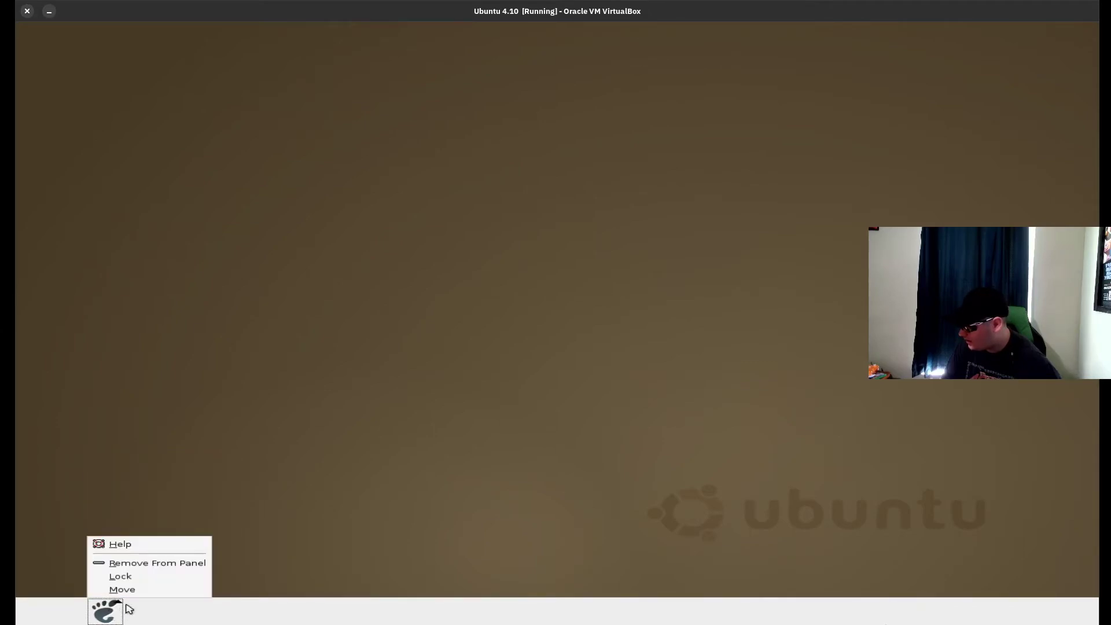
{"action": "left_click", "coordinate": [134, 589]}
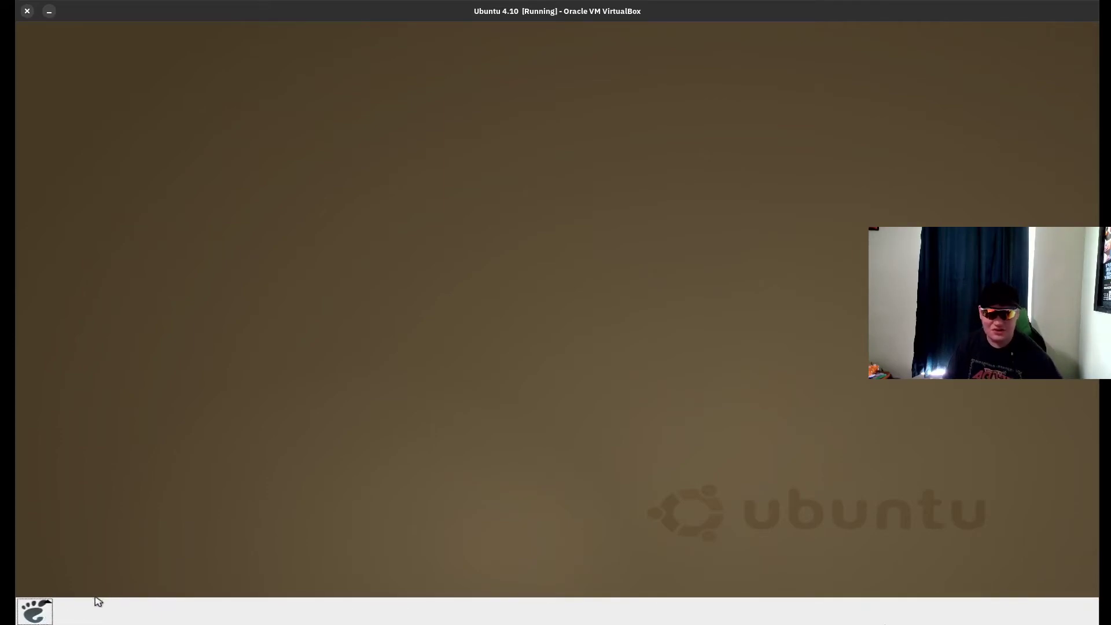
{"action": "right_click", "coordinate": [31, 613]}
{"action": "left_click", "coordinate": [82, 608]}
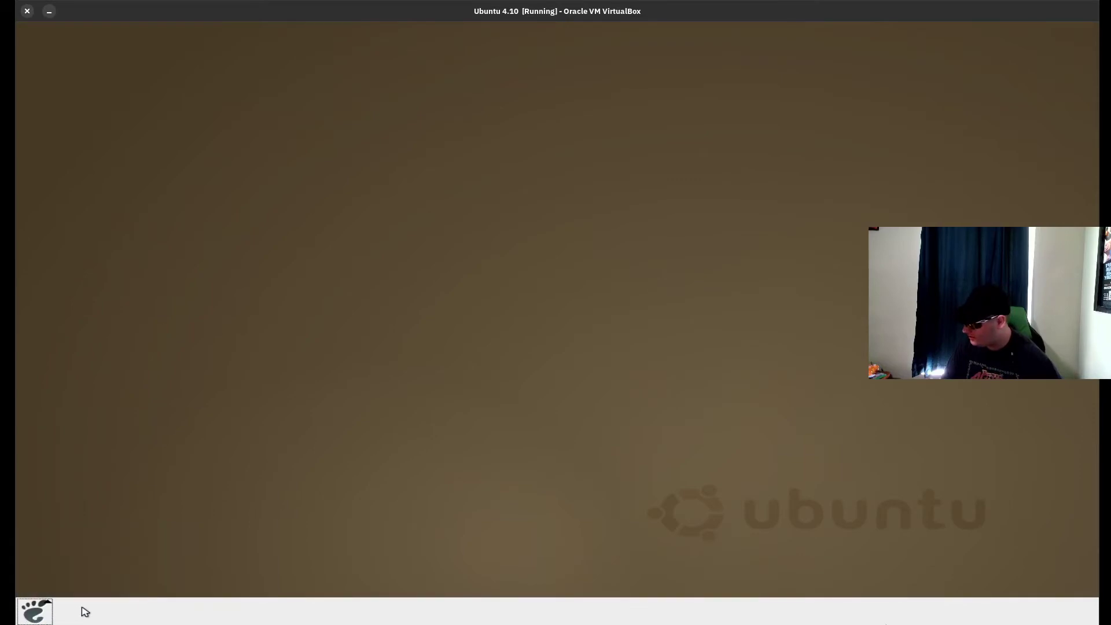
Examine the application categories in the GNOME main menu and the options offered for the panel and the menu icon.
{"action": "right_click", "coordinate": [85, 612]}
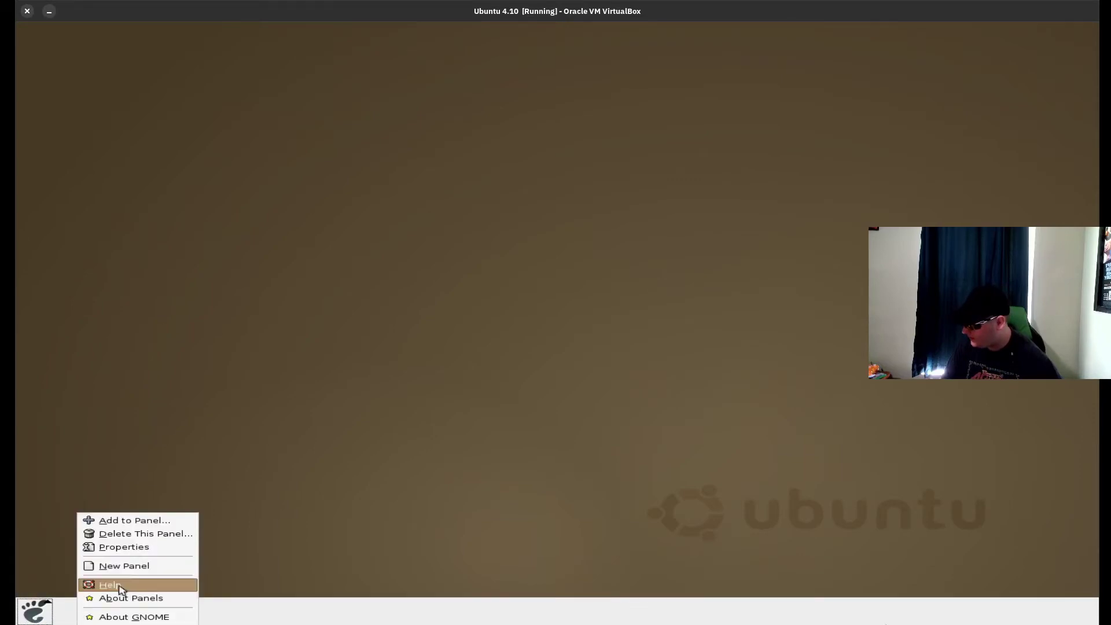
{"action": "left_click", "coordinate": [25, 617]}
{"action": "left_click", "coordinate": [29, 614]}
{"action": "mouse_move", "coordinate": [123, 475]}
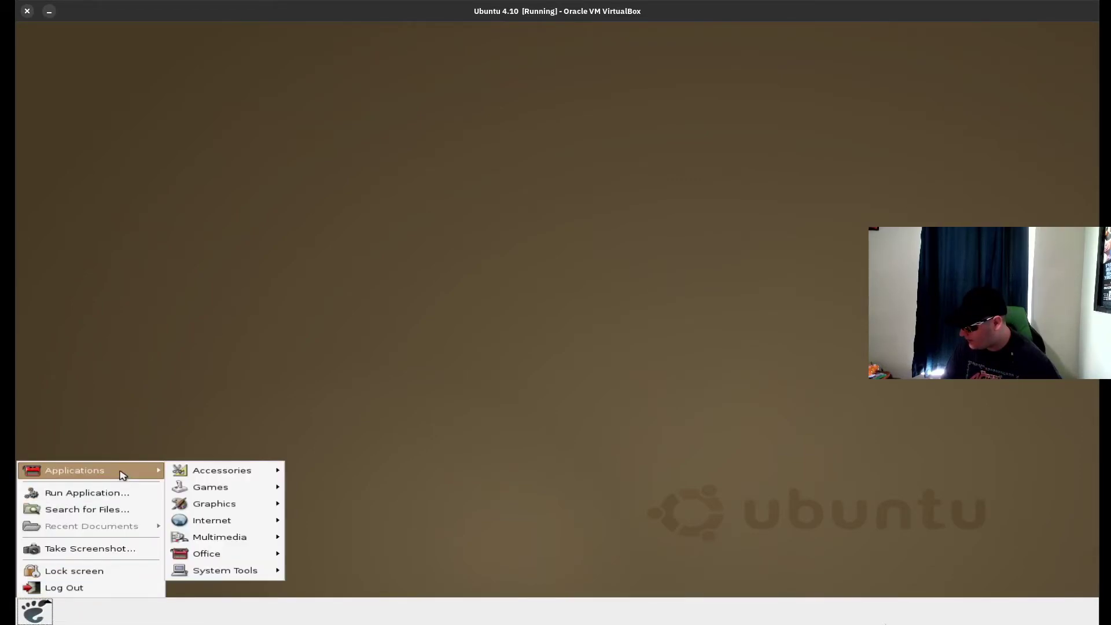
{"action": "left_click", "coordinate": [179, 387]}
{"action": "right_click", "coordinate": [36, 611]}
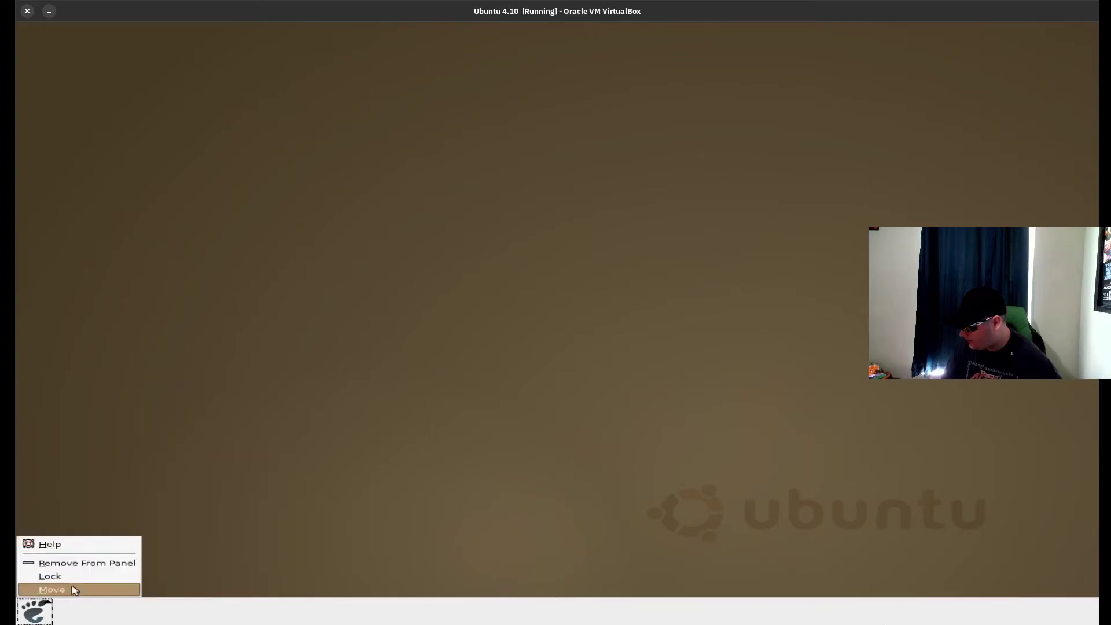
{"action": "left_click", "coordinate": [38, 607]}
{"action": "right_click", "coordinate": [38, 611]}
{"action": "left_click", "coordinate": [38, 610]}
Add the Window List item to the panel beside the GNOME main menu.
{"action": "right_click", "coordinate": [72, 613]}
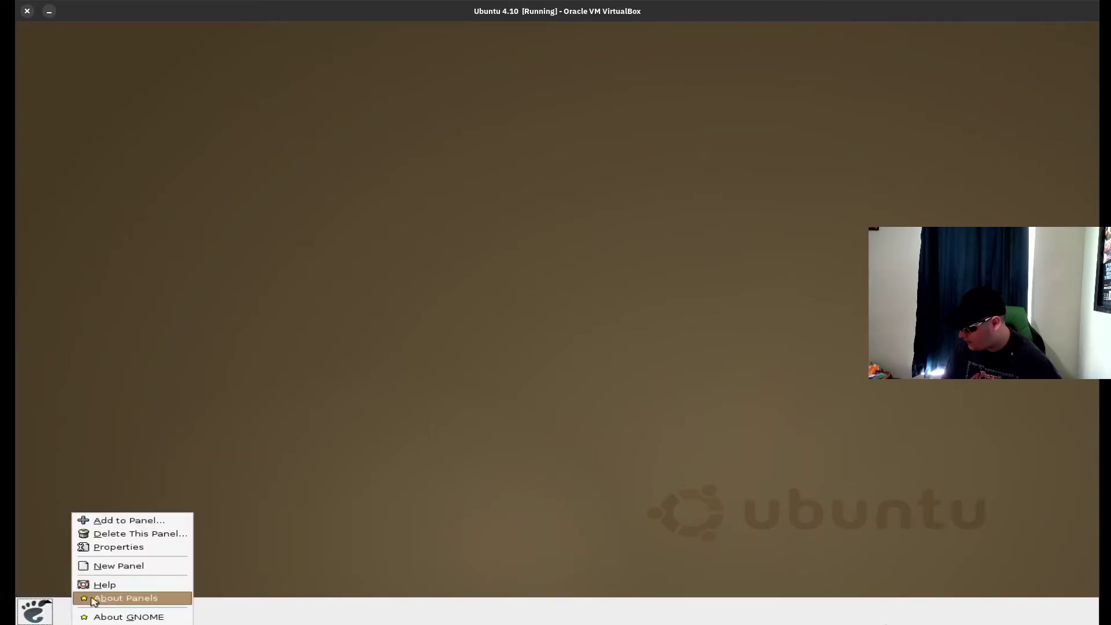
{"action": "left_click", "coordinate": [161, 521]}
{"action": "scroll", "coordinate": [541, 363], "scroll_direction": "down", "scroll_amount": 1}
{"action": "scroll", "coordinate": [543, 361], "scroll_direction": "up", "scroll_amount": 1}
{"action": "scroll", "coordinate": [544, 359], "scroll_direction": "down", "scroll_amount": 5}
{"action": "scroll", "coordinate": [542, 337], "scroll_direction": "down", "scroll_amount": 5}
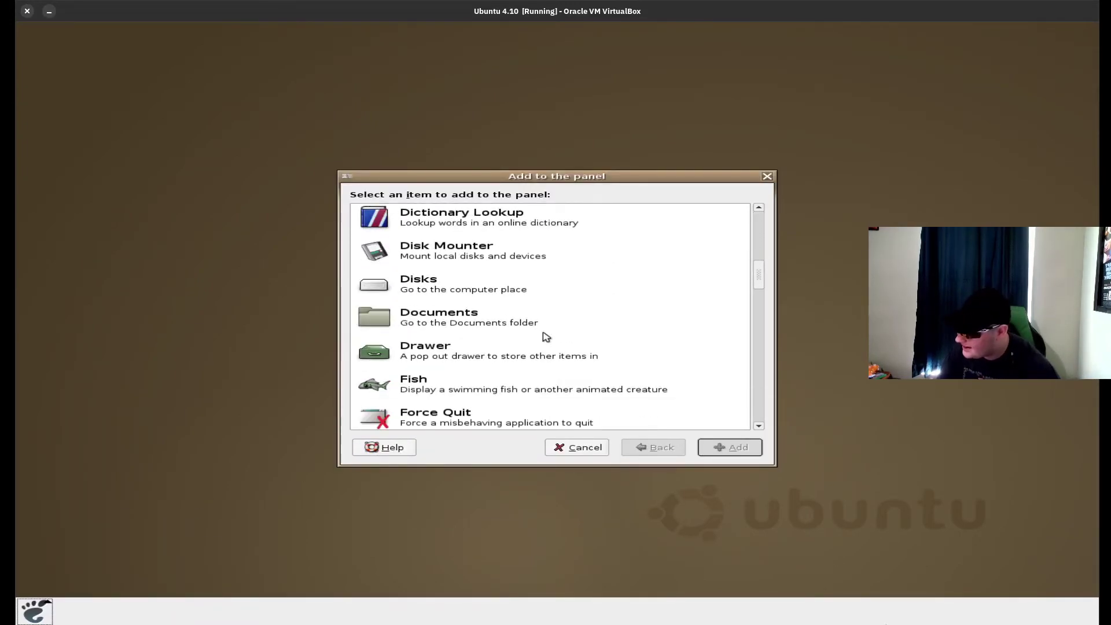
{"action": "scroll", "coordinate": [546, 335], "scroll_direction": "down", "scroll_amount": 2}
{"action": "scroll", "coordinate": [544, 337], "scroll_direction": "down", "scroll_amount": 7}
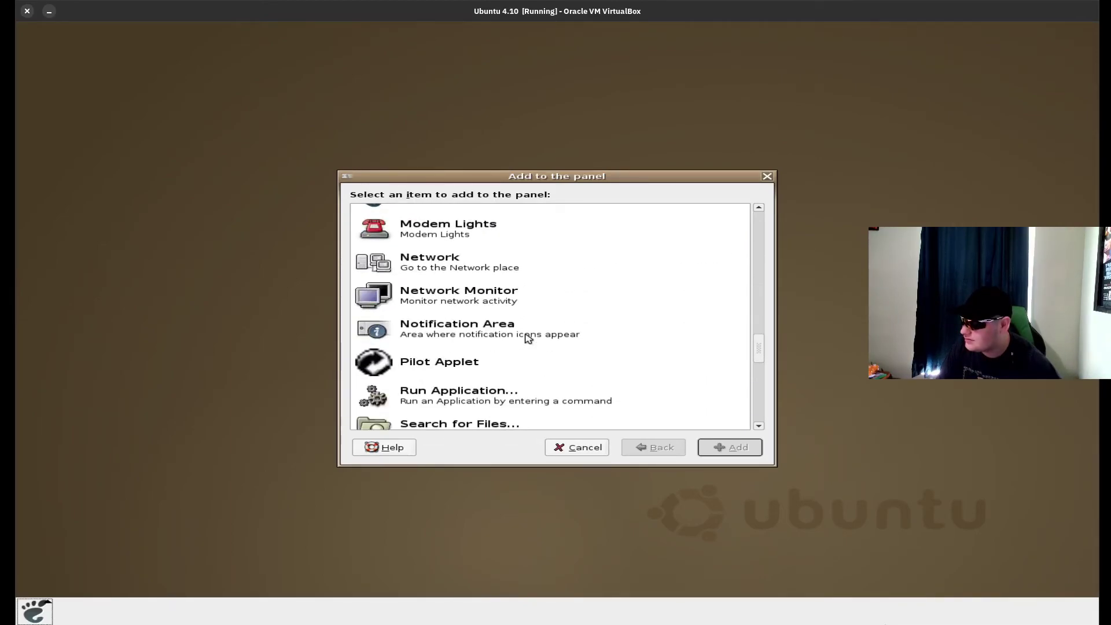
{"action": "scroll", "coordinate": [528, 338], "scroll_direction": "down", "scroll_amount": 3}
{"action": "scroll", "coordinate": [528, 338], "scroll_direction": "down", "scroll_amount": 1}
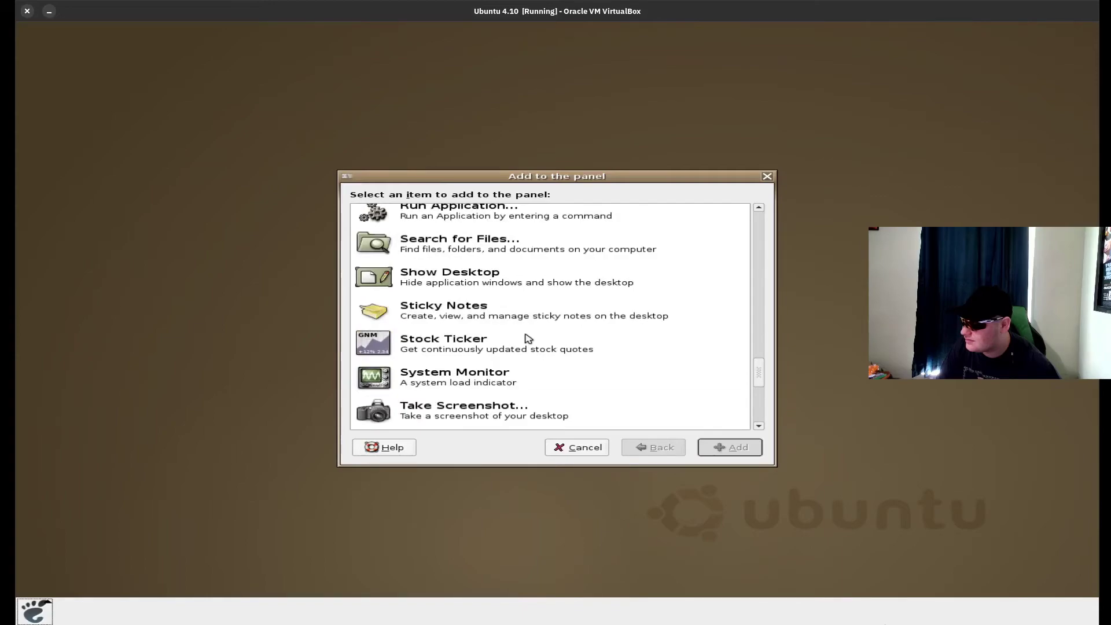
{"action": "scroll", "coordinate": [527, 338], "scroll_direction": "down", "scroll_amount": 9}
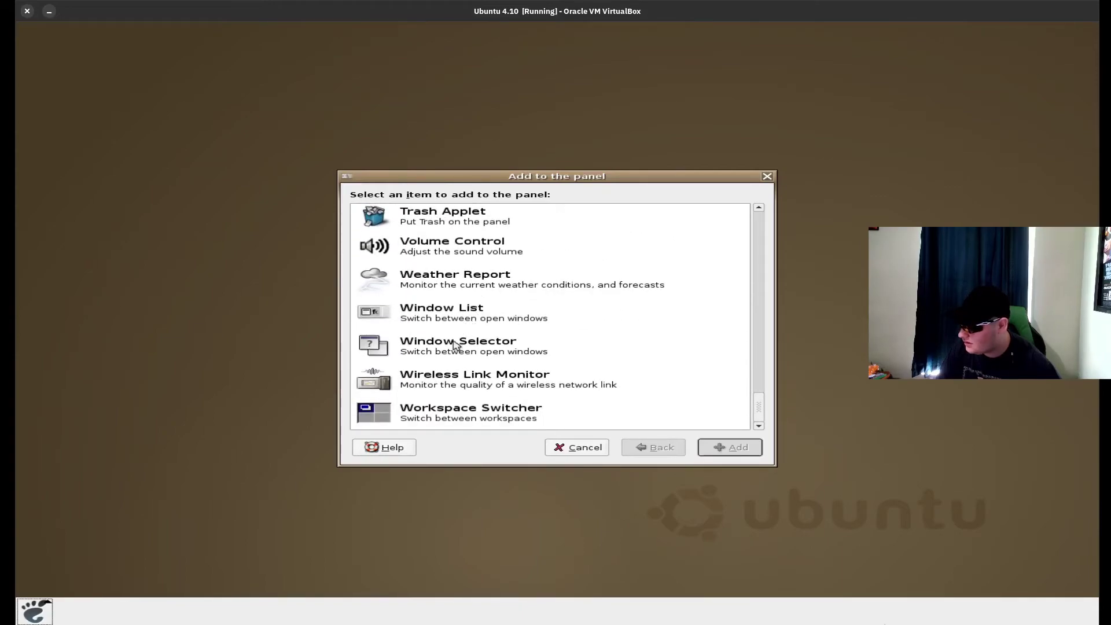
{"action": "scroll", "coordinate": [550, 376], "scroll_direction": "up", "scroll_amount": 1}
{"action": "scroll", "coordinate": [559, 370], "scroll_direction": "down", "scroll_amount": 1}
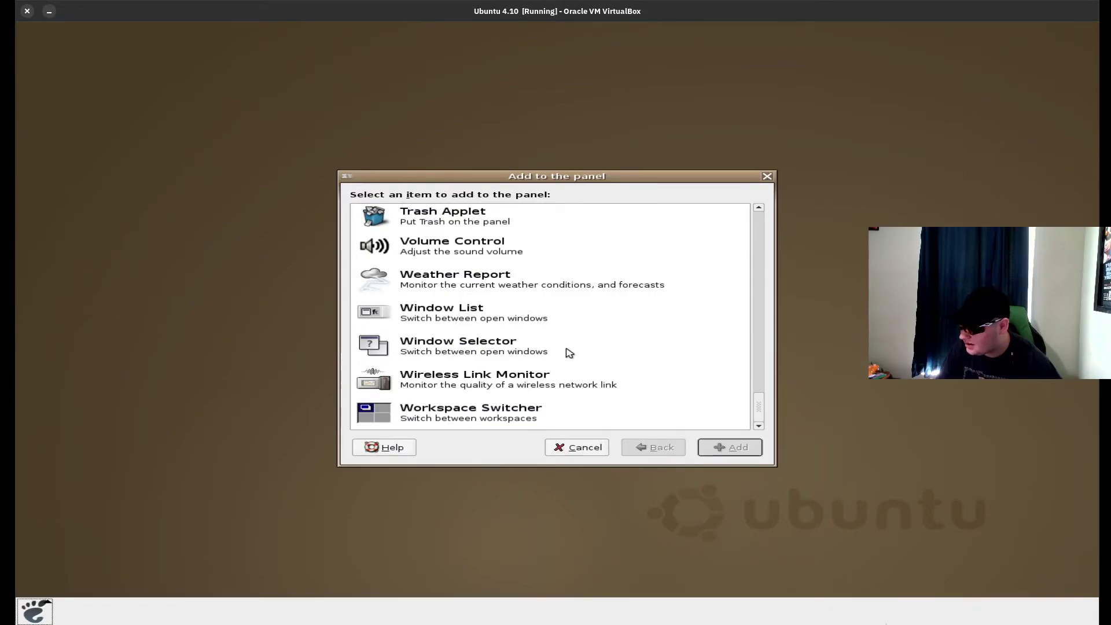
{"action": "left_click", "coordinate": [578, 328]}
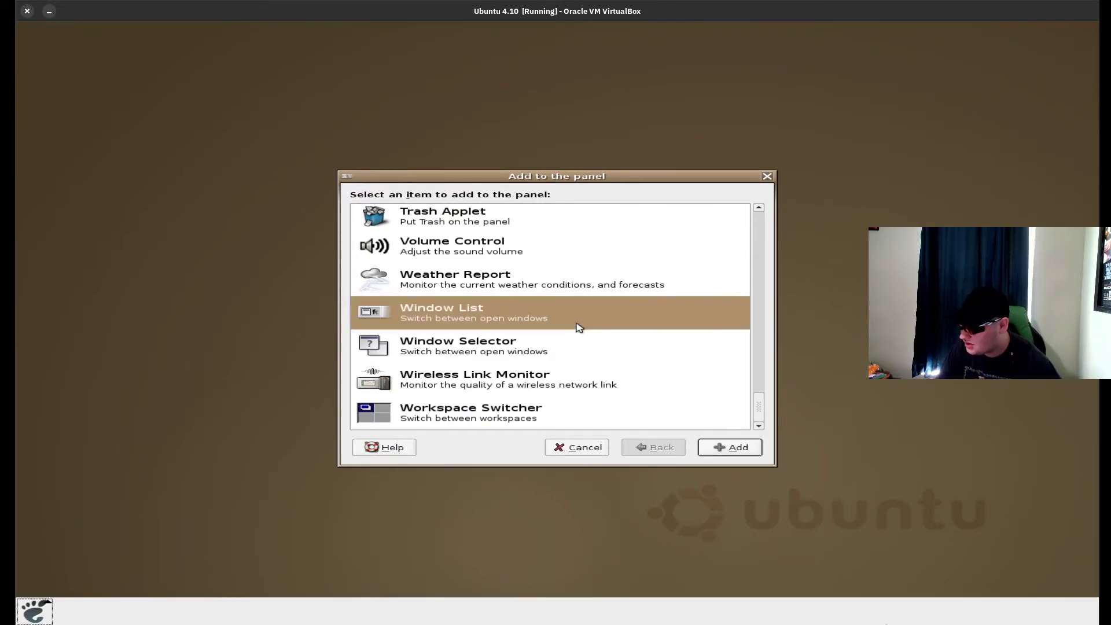
{"action": "left_click", "coordinate": [744, 448]}
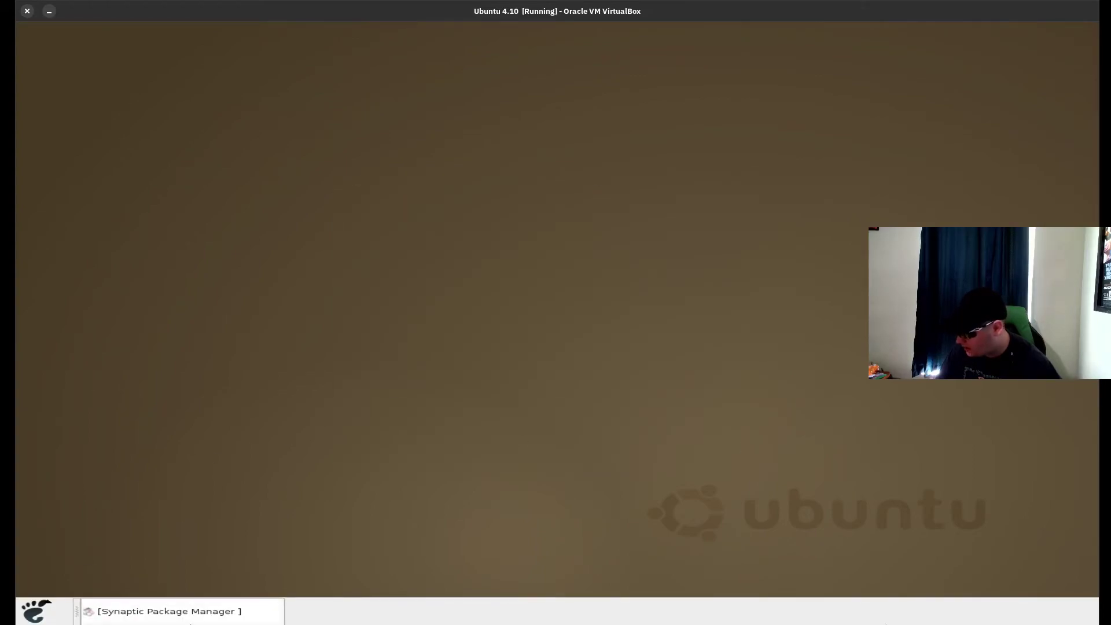
Enable automatic closing of Synaptic's Applying Changes dialog after success, dismiss the dialog and leave Synaptic minimized.
{"action": "left_click", "coordinate": [193, 618]}
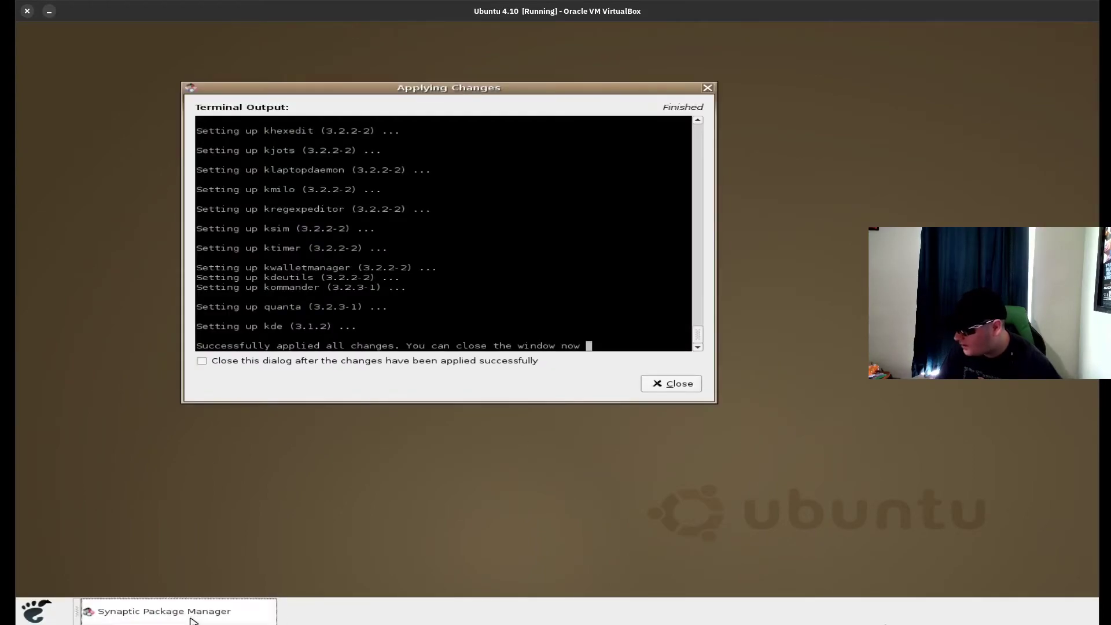
{"action": "left_click", "coordinate": [308, 365]}
{"action": "left_click", "coordinate": [678, 386]}
{"action": "left_click", "coordinate": [128, 620]}
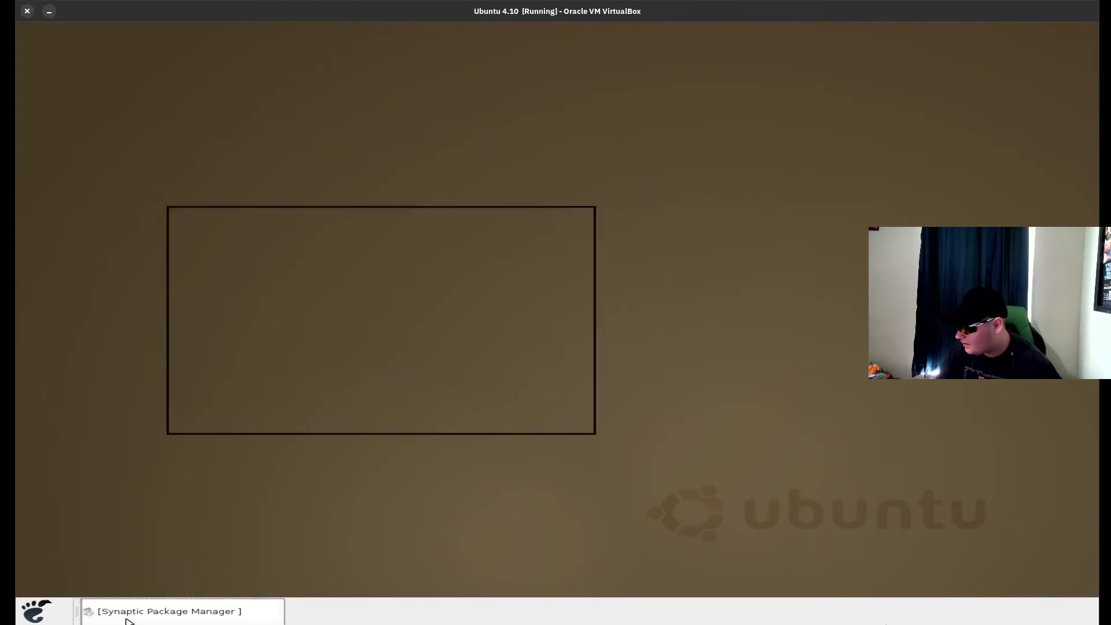
{"action": "left_click", "coordinate": [121, 619]}
{"action": "left_click", "coordinate": [118, 619]}
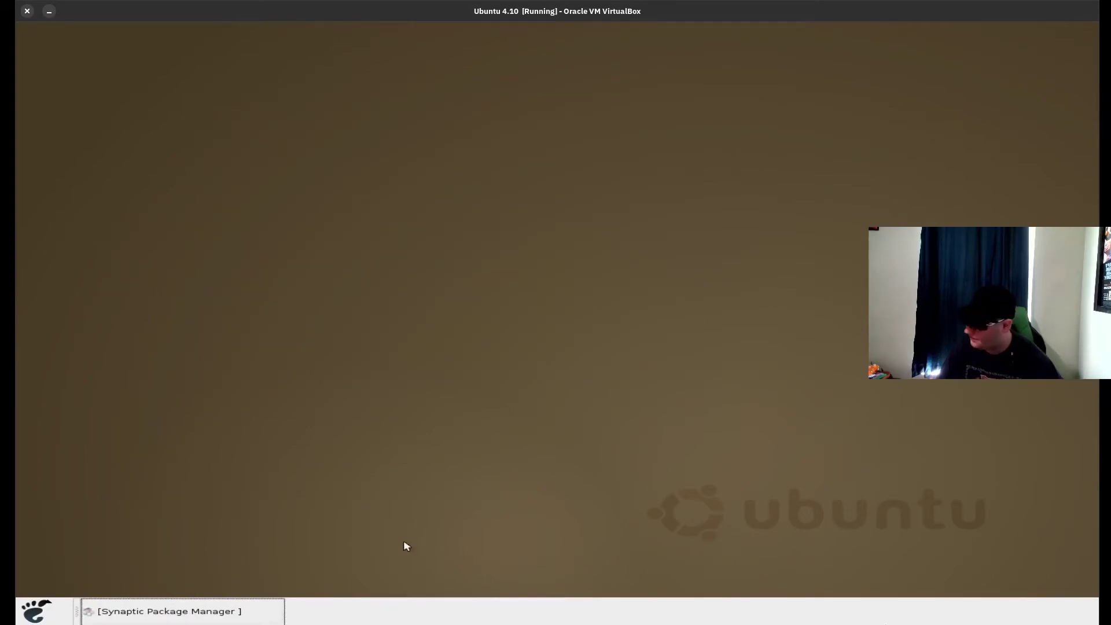
Add the Clock item to the panel in the empty space beyond the window list.
{"action": "right_click", "coordinate": [299, 620]}
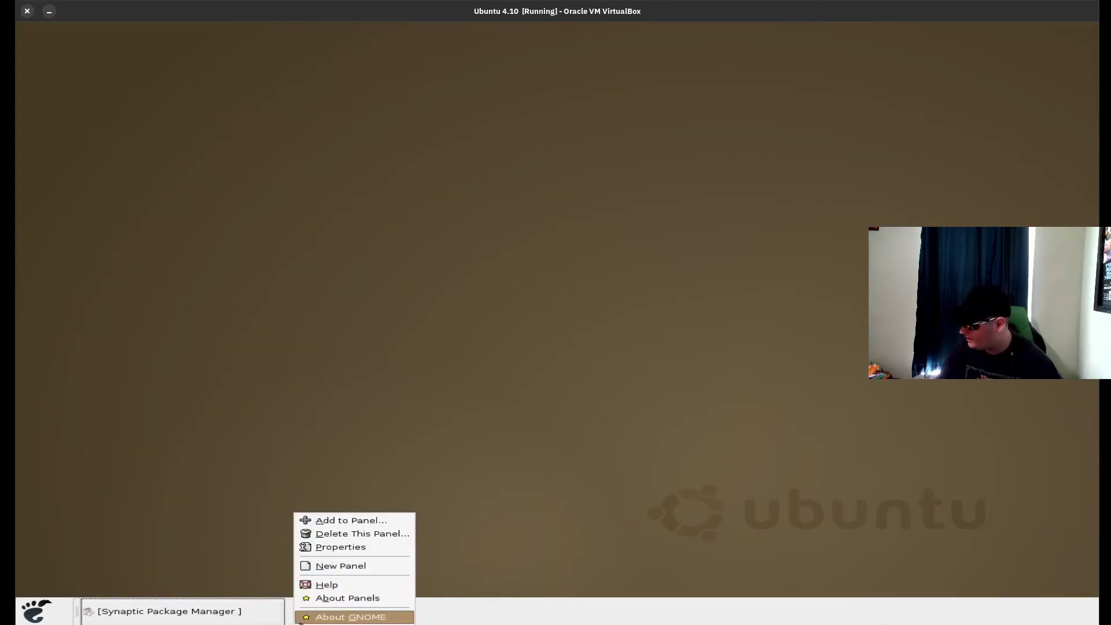
{"action": "left_click", "coordinate": [350, 520]}
{"action": "scroll", "coordinate": [589, 339], "scroll_direction": "down", "scroll_amount": 4}
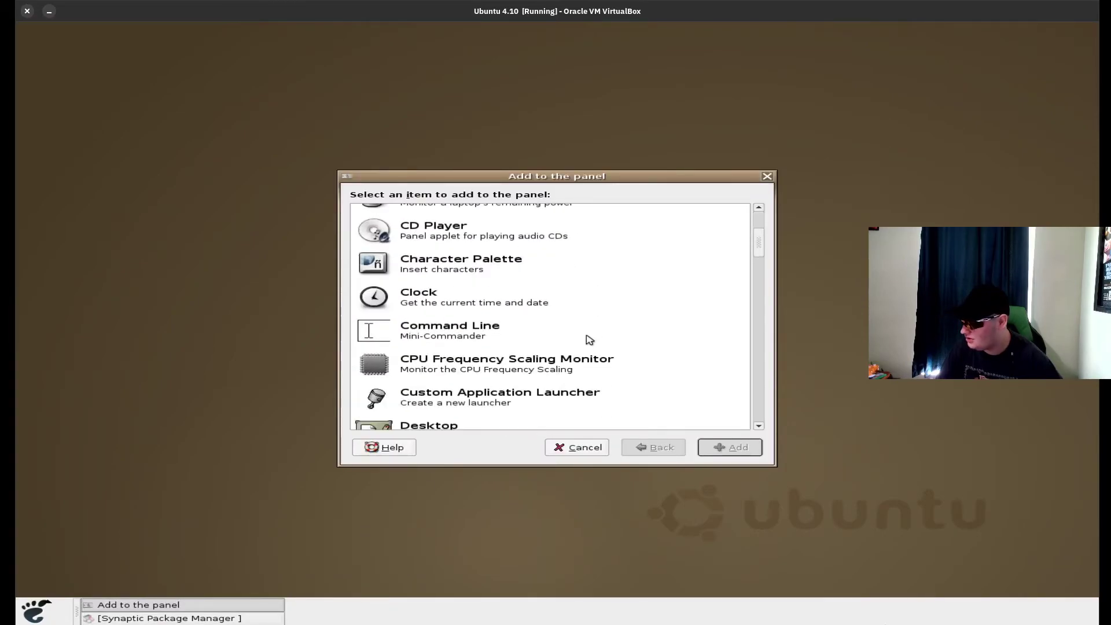
{"action": "scroll", "coordinate": [599, 324], "scroll_direction": "down", "scroll_amount": 3}
{"action": "scroll", "coordinate": [562, 310], "scroll_direction": "up", "scroll_amount": 3}
{"action": "left_click", "coordinate": [533, 303]}
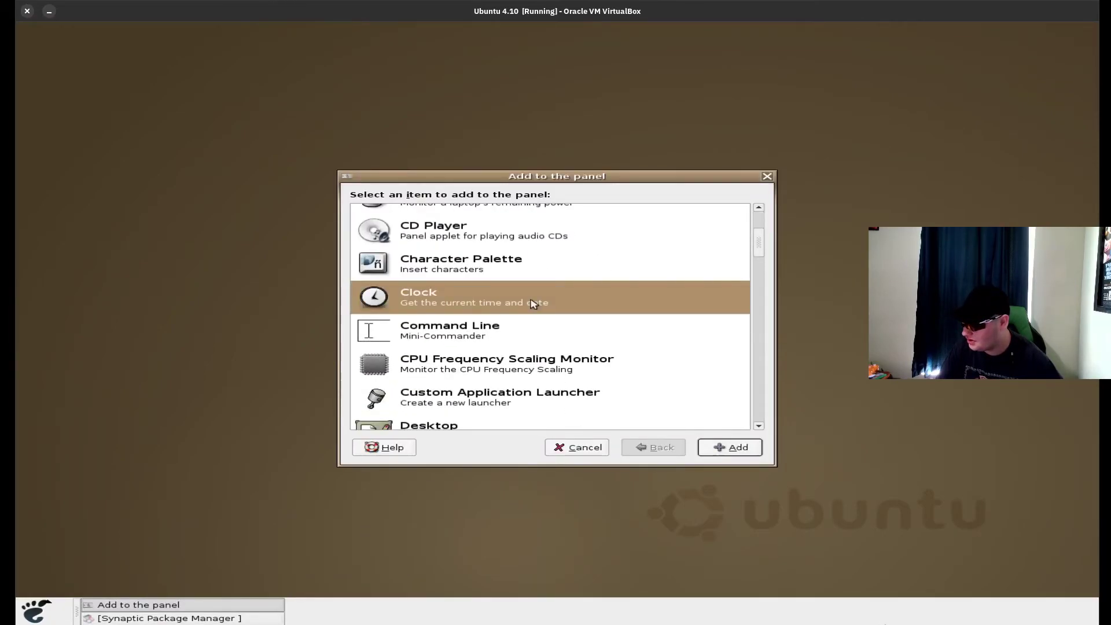
{"action": "left_click", "coordinate": [718, 448]}
Move the clock to the far right end of the panel.
{"action": "right_click", "coordinate": [336, 611]}
{"action": "left_click", "coordinate": [347, 588]}
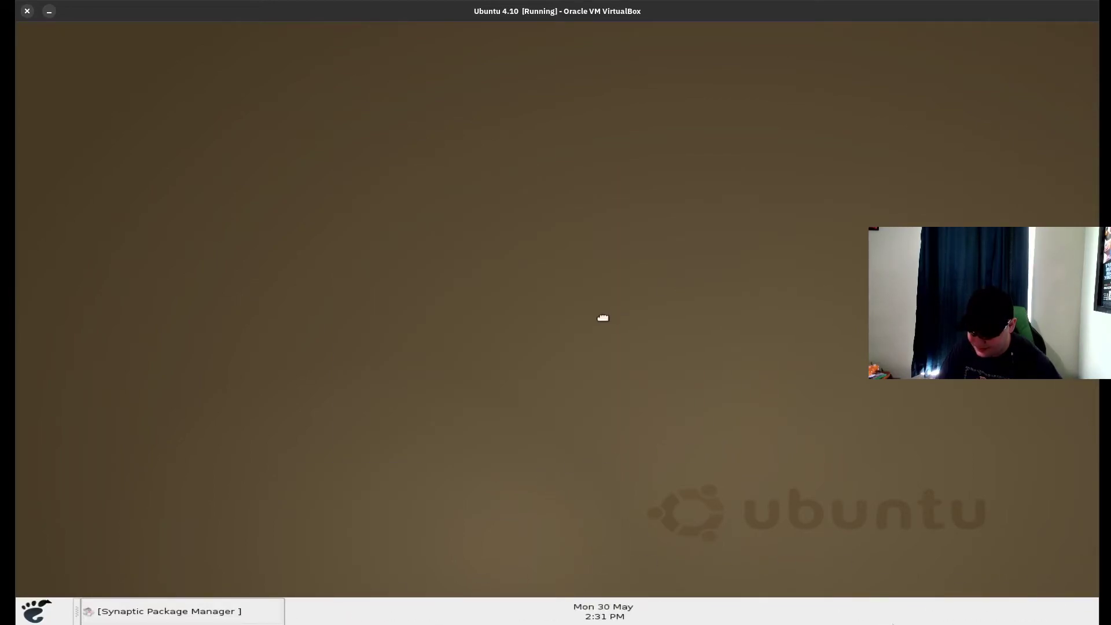
{"action": "left_click", "coordinate": [1069, 568]}
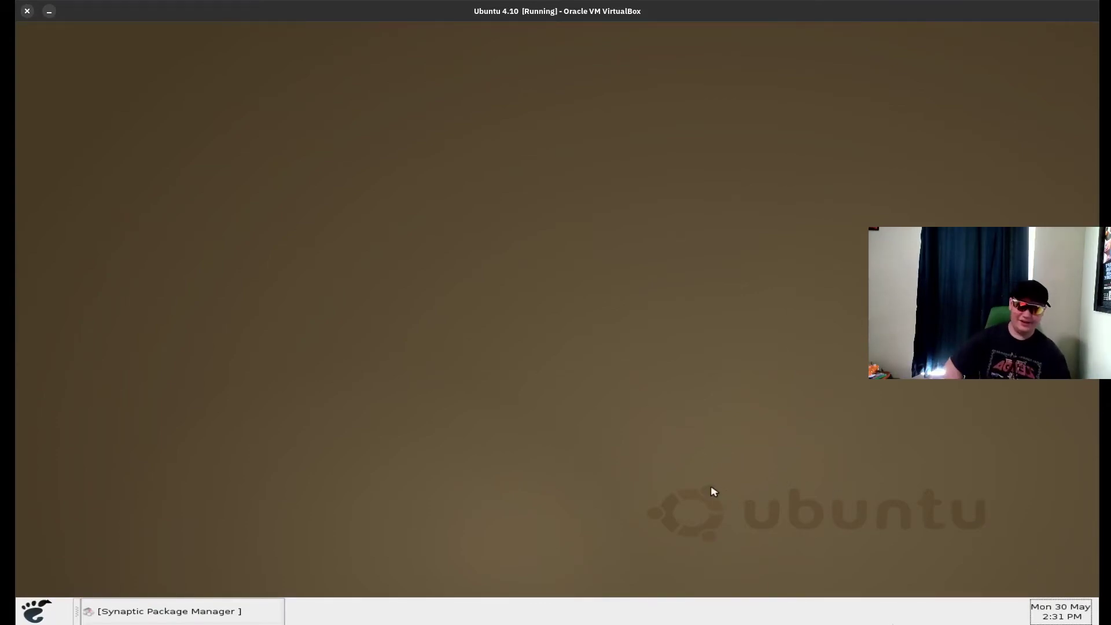
Add the Workspace Switcher item to the empty middle part of the panel.
{"action": "right_click", "coordinate": [481, 613]}
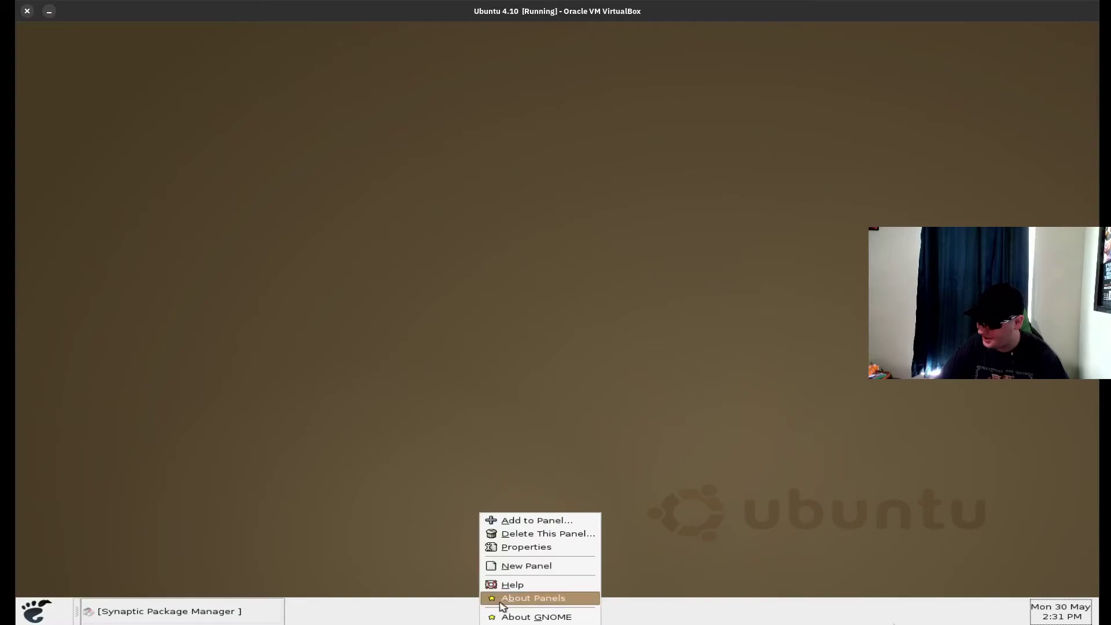
{"action": "left_click", "coordinate": [572, 520]}
{"action": "scroll", "coordinate": [636, 313], "scroll_direction": "down", "scroll_amount": 8}
{"action": "scroll", "coordinate": [596, 294], "scroll_direction": "down", "scroll_amount": 3}
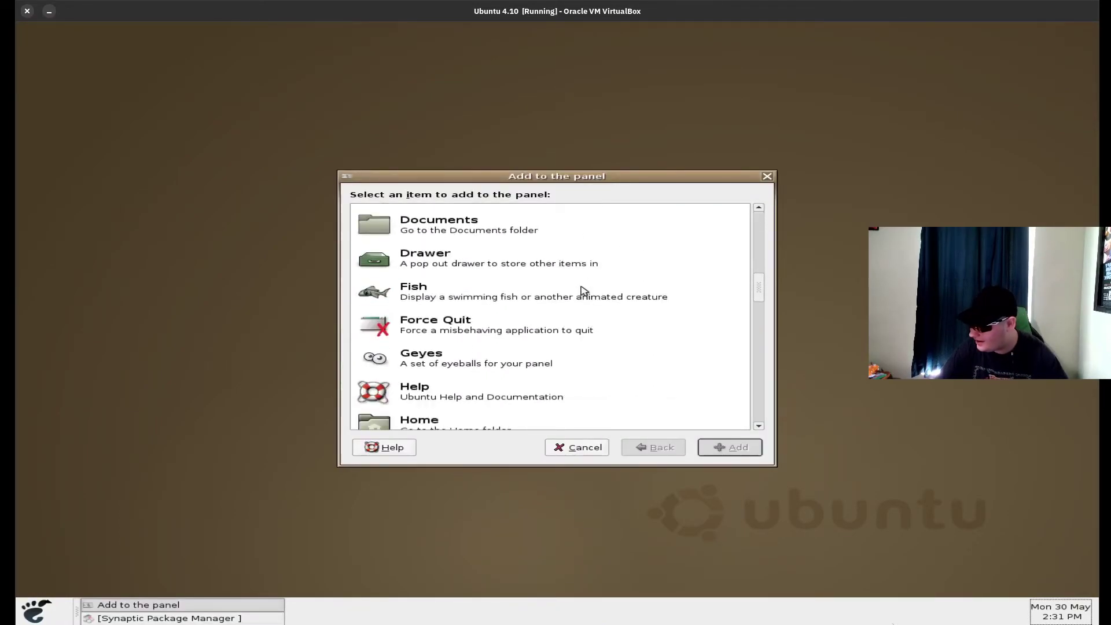
{"action": "scroll", "coordinate": [573, 327], "scroll_direction": "down", "scroll_amount": 4}
{"action": "scroll", "coordinate": [573, 319], "scroll_direction": "down", "scroll_amount": 4}
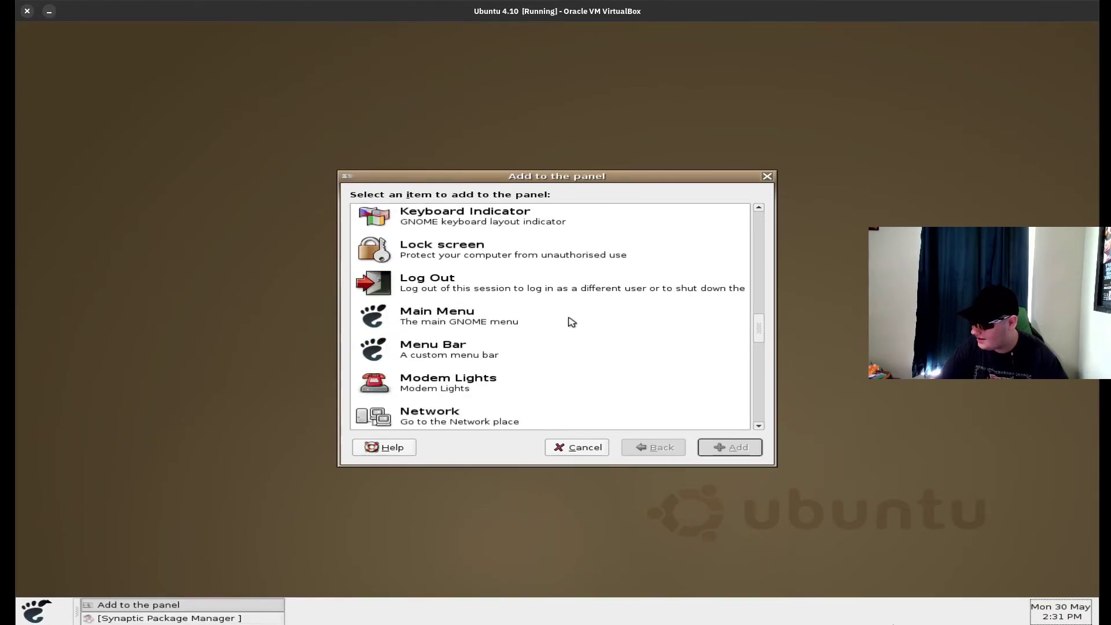
{"action": "scroll", "coordinate": [415, 232], "scroll_direction": "down", "scroll_amount": 6}
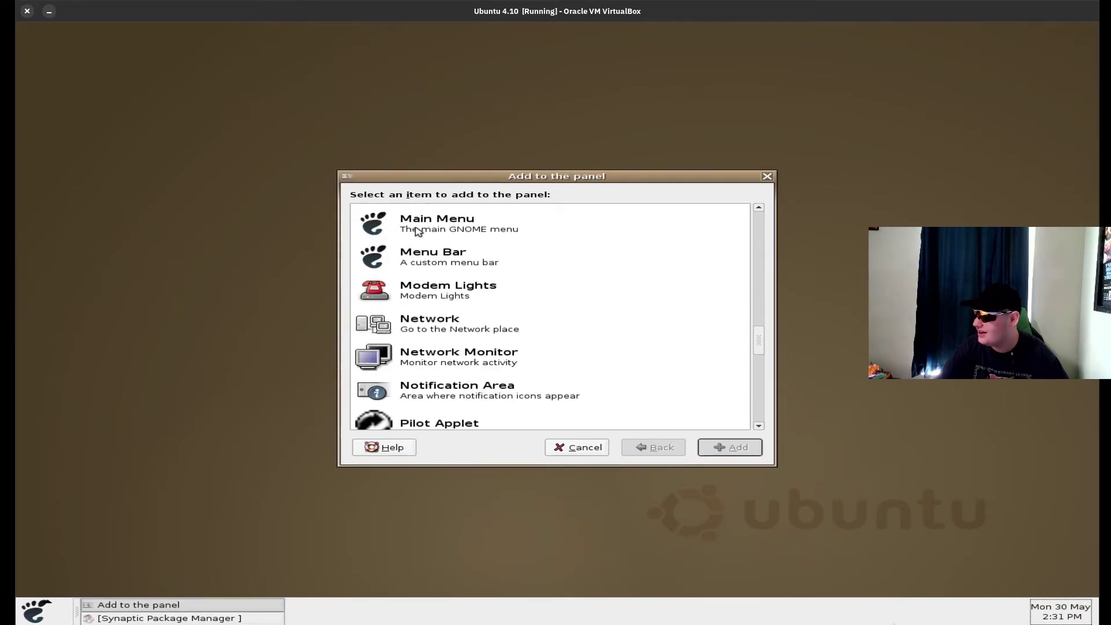
{"action": "scroll", "coordinate": [425, 256], "scroll_direction": "down", "scroll_amount": 10}
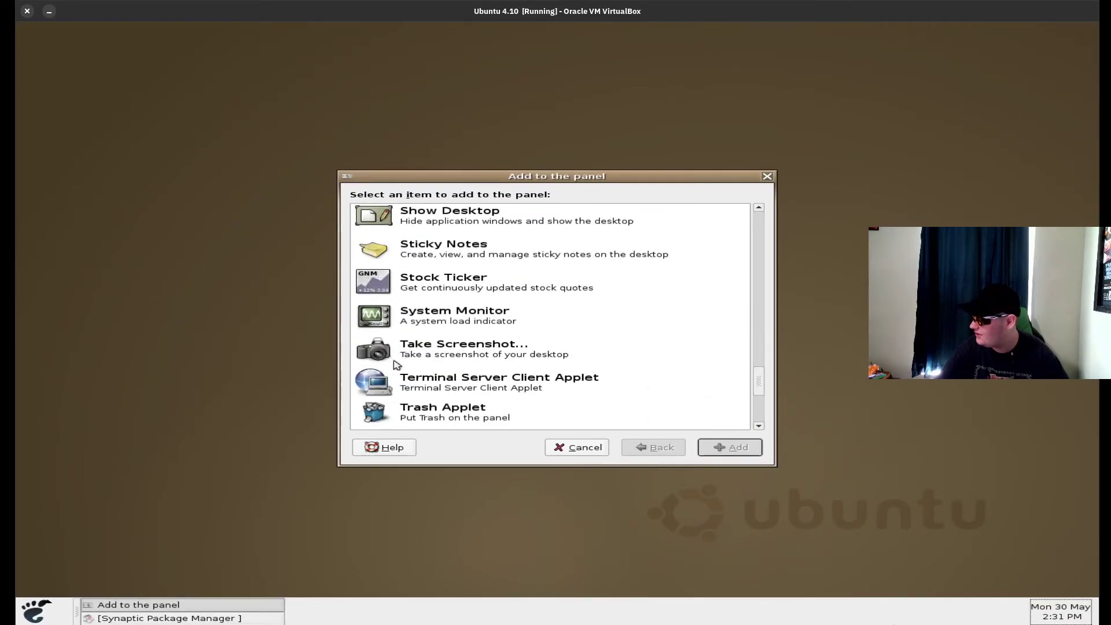
{"action": "scroll", "coordinate": [480, 374], "scroll_direction": "down", "scroll_amount": 2}
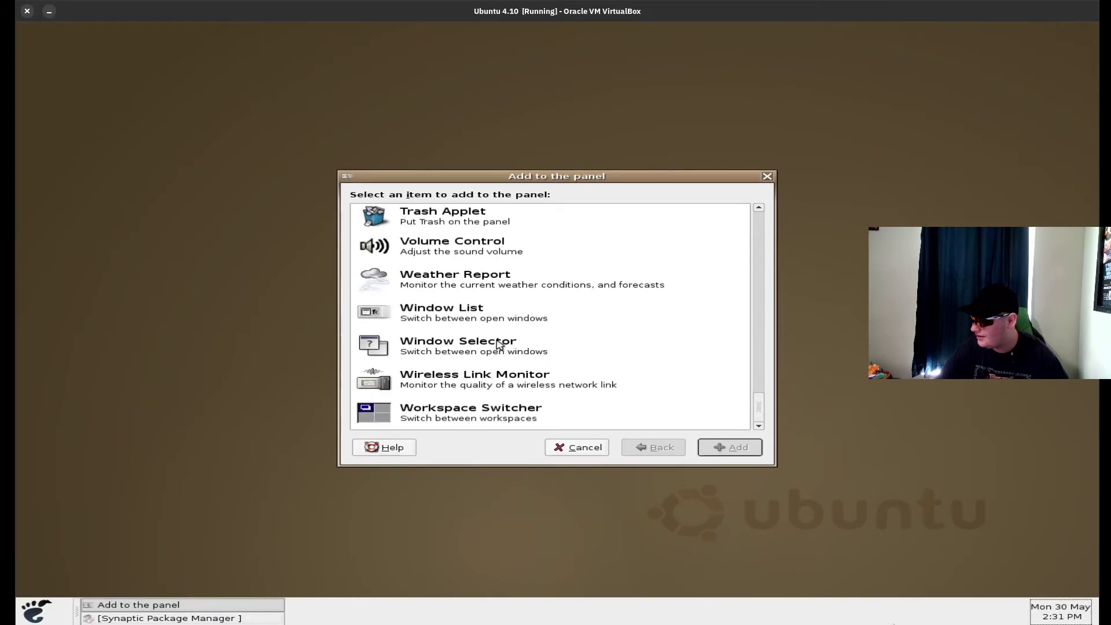
{"action": "left_click", "coordinate": [467, 415]}
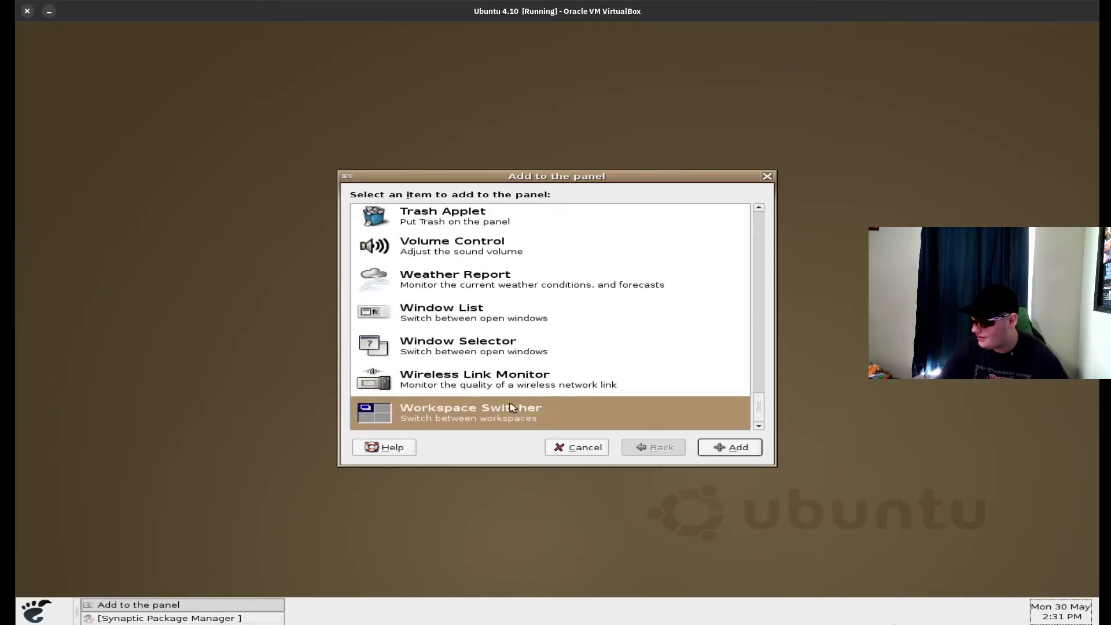
{"action": "left_click", "coordinate": [729, 449]}
Move the workspace switcher along the panel so that it sits just left of the clock.
{"action": "right_click", "coordinate": [517, 619]}
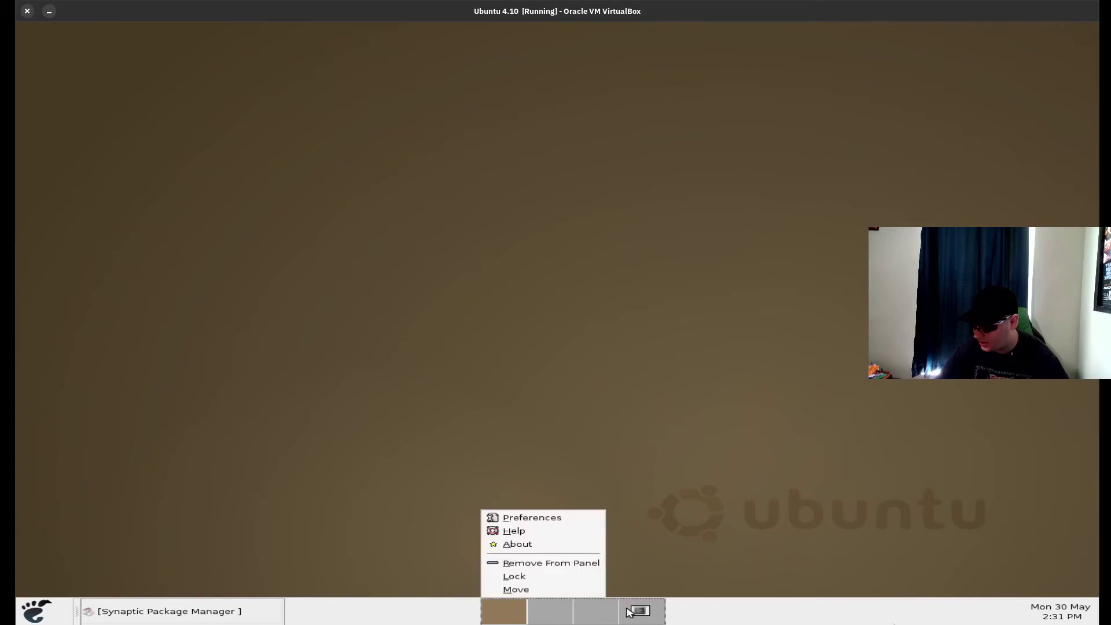
{"action": "left_click", "coordinate": [523, 589]}
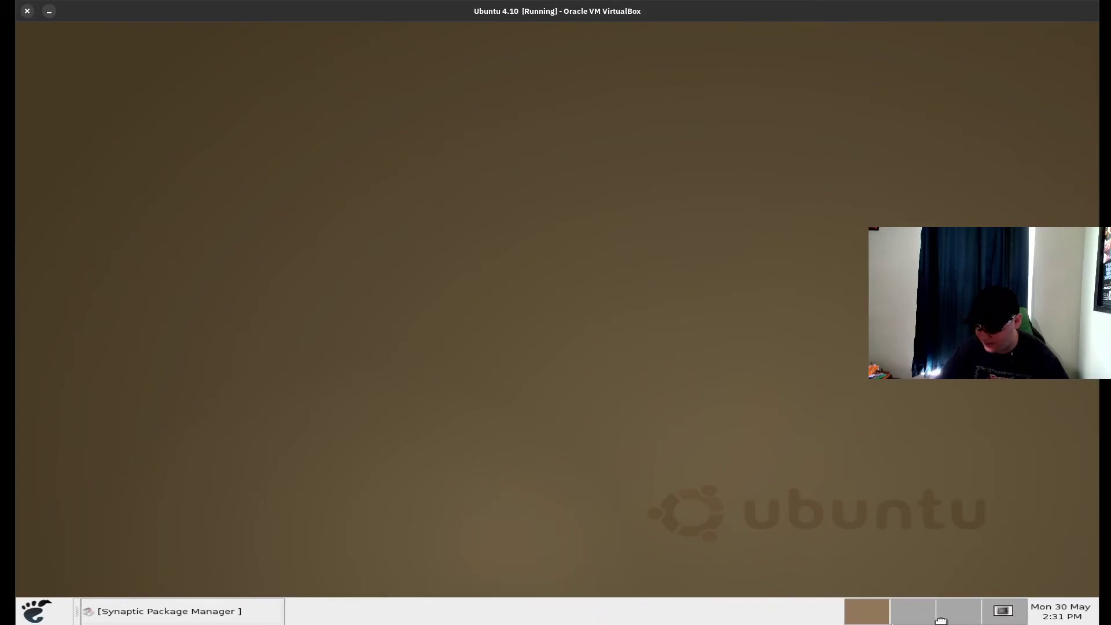
{"action": "left_click", "coordinate": [908, 619]}
Add the Notification Area item to the panel, just left of the workspace switcher.
{"action": "right_click", "coordinate": [753, 612]}
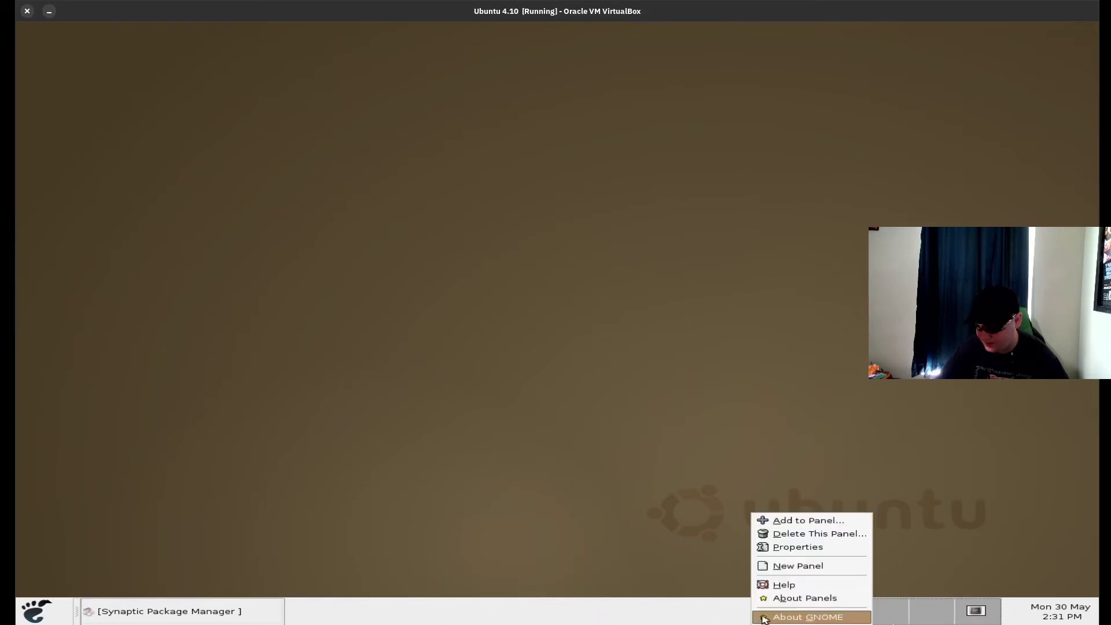
{"action": "left_click", "coordinate": [810, 520]}
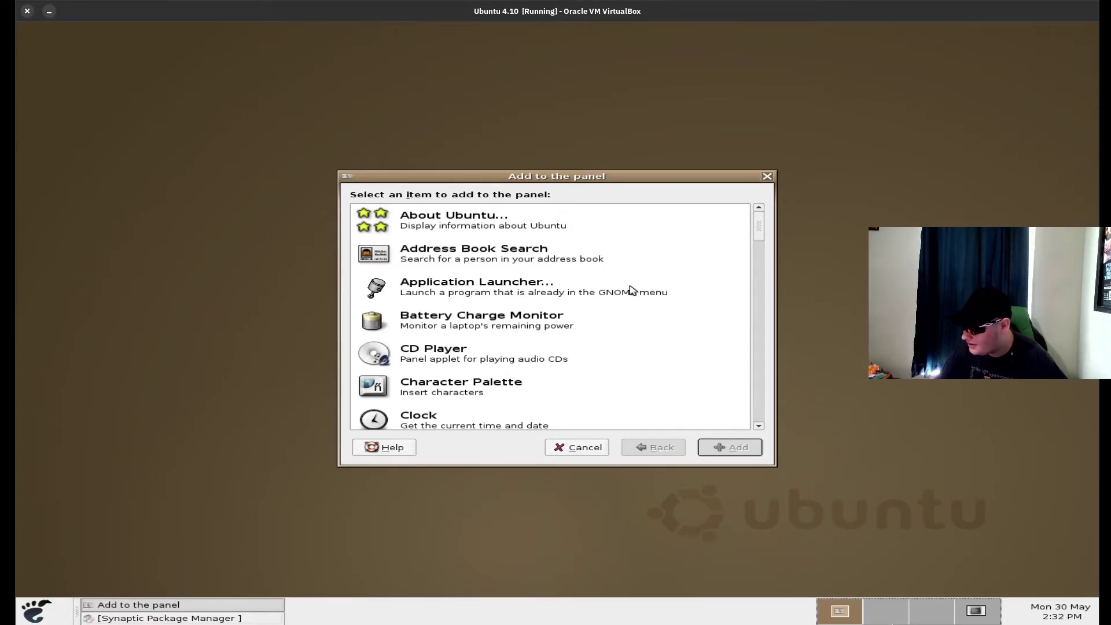
{"action": "scroll", "coordinate": [600, 300], "scroll_direction": "down", "scroll_amount": 10}
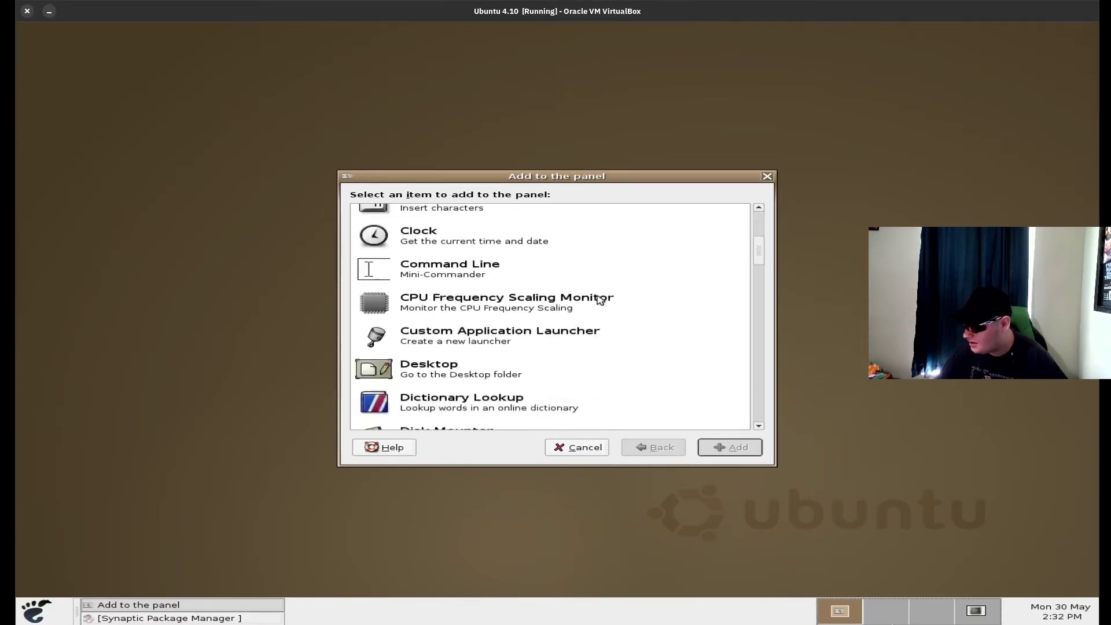
{"action": "scroll", "coordinate": [584, 271], "scroll_direction": "down", "scroll_amount": 15}
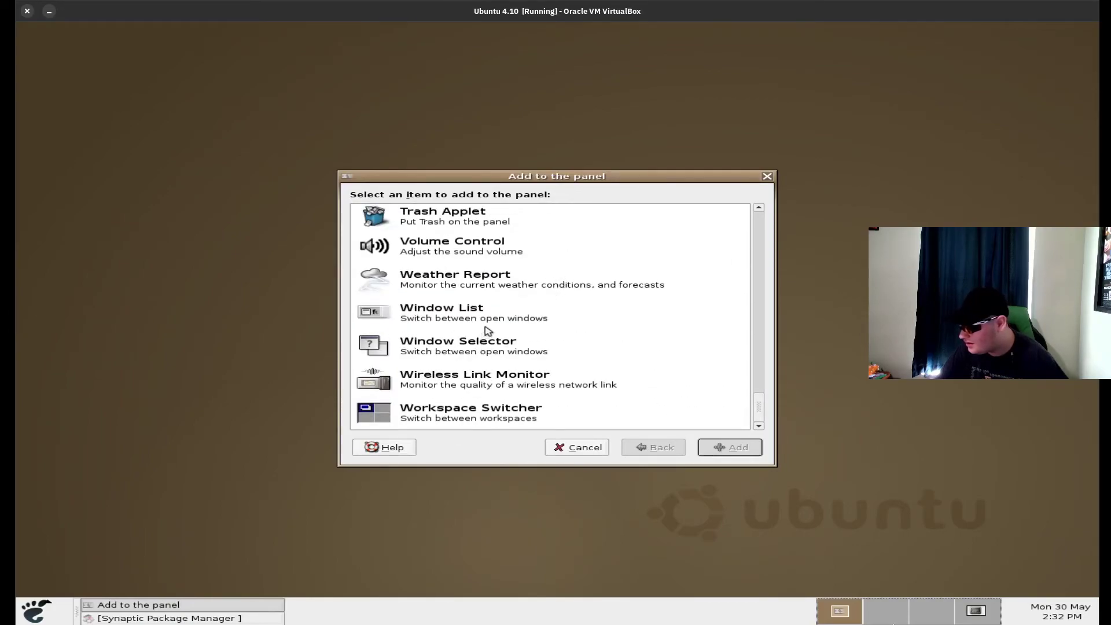
{"action": "left_click", "coordinate": [565, 260]}
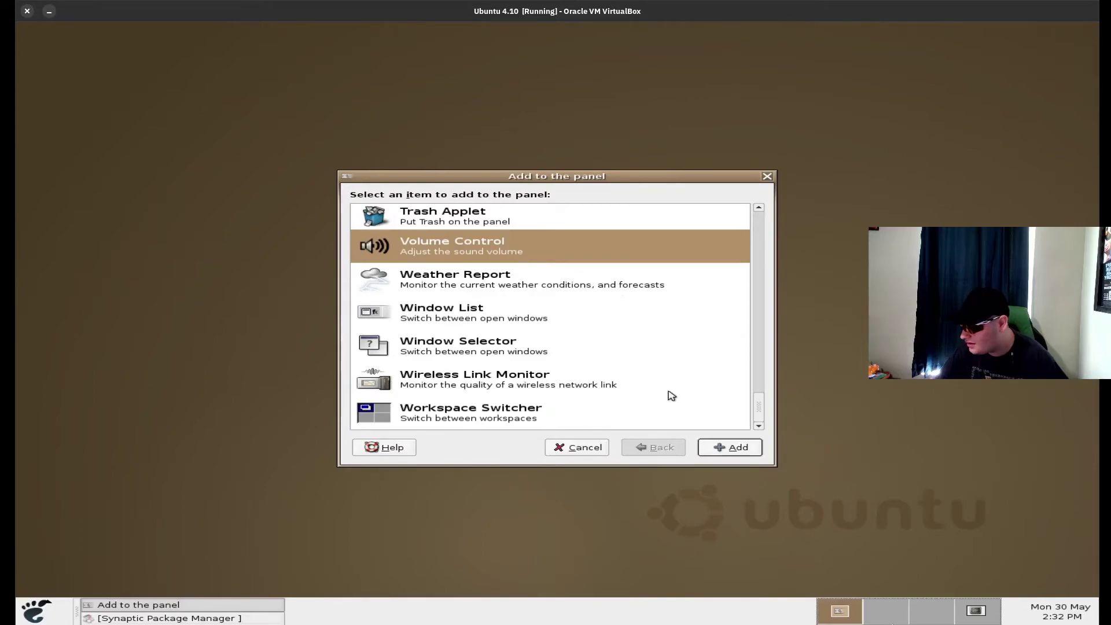
{"action": "scroll", "coordinate": [509, 274], "scroll_direction": "up", "scroll_amount": 5}
{"action": "scroll", "coordinate": [524, 280], "scroll_direction": "up", "scroll_amount": 2}
{"action": "left_click", "coordinate": [495, 368]}
{"action": "left_click", "coordinate": [514, 346]}
{"action": "scroll", "coordinate": [517, 347], "scroll_direction": "up", "scroll_amount": 2}
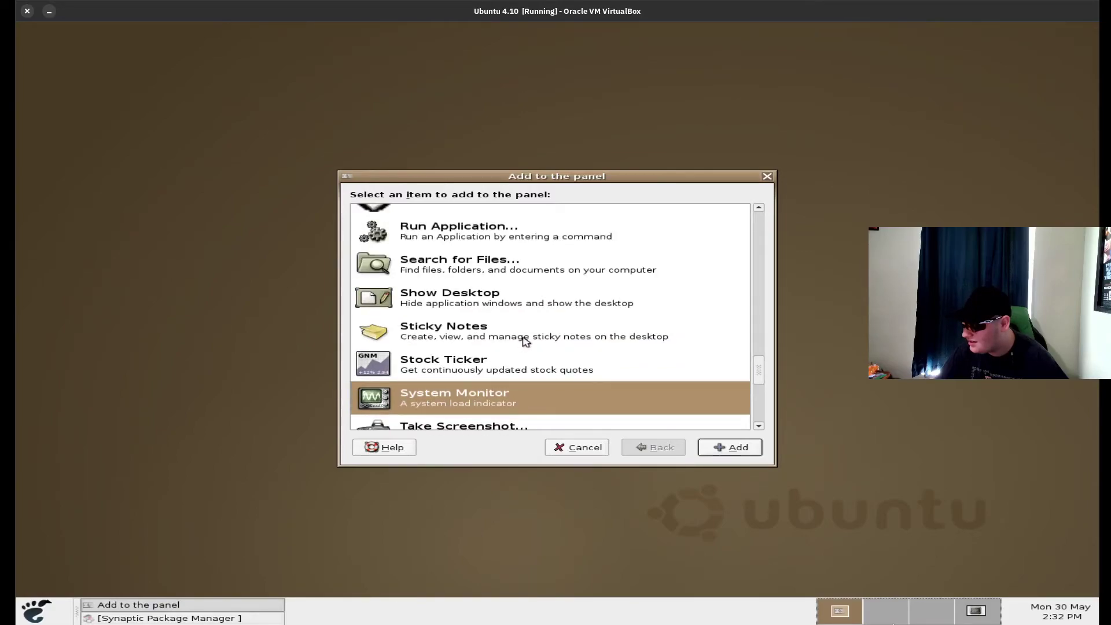
{"action": "scroll", "coordinate": [583, 367], "scroll_direction": "up", "scroll_amount": 1}
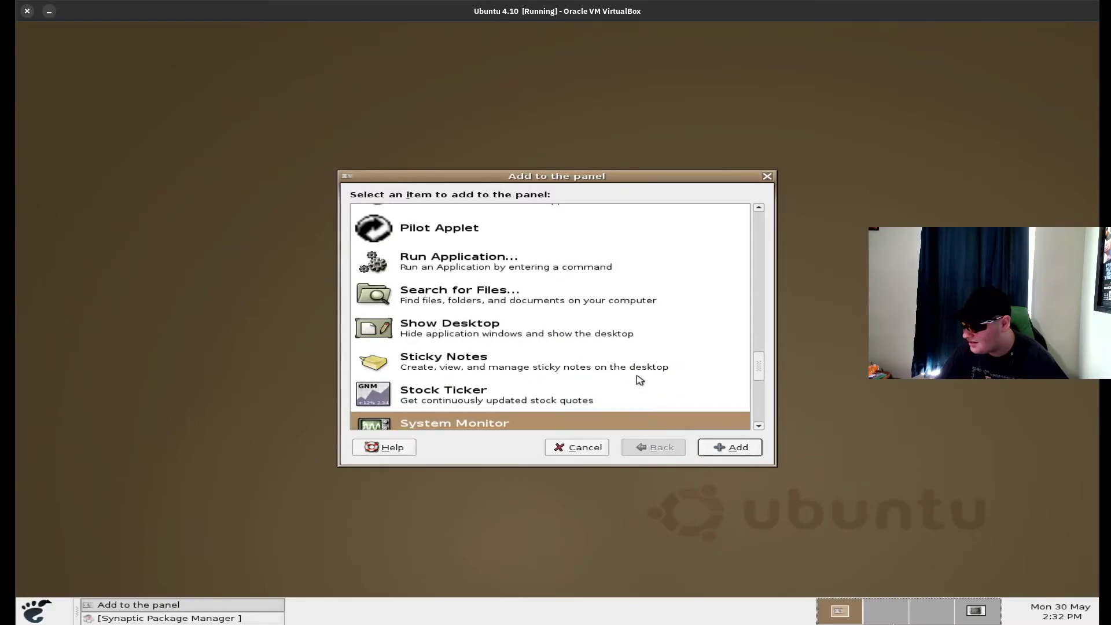
{"action": "scroll", "coordinate": [640, 380], "scroll_direction": "up", "scroll_amount": 4}
{"action": "scroll", "coordinate": [581, 295], "scroll_direction": "up", "scroll_amount": 1}
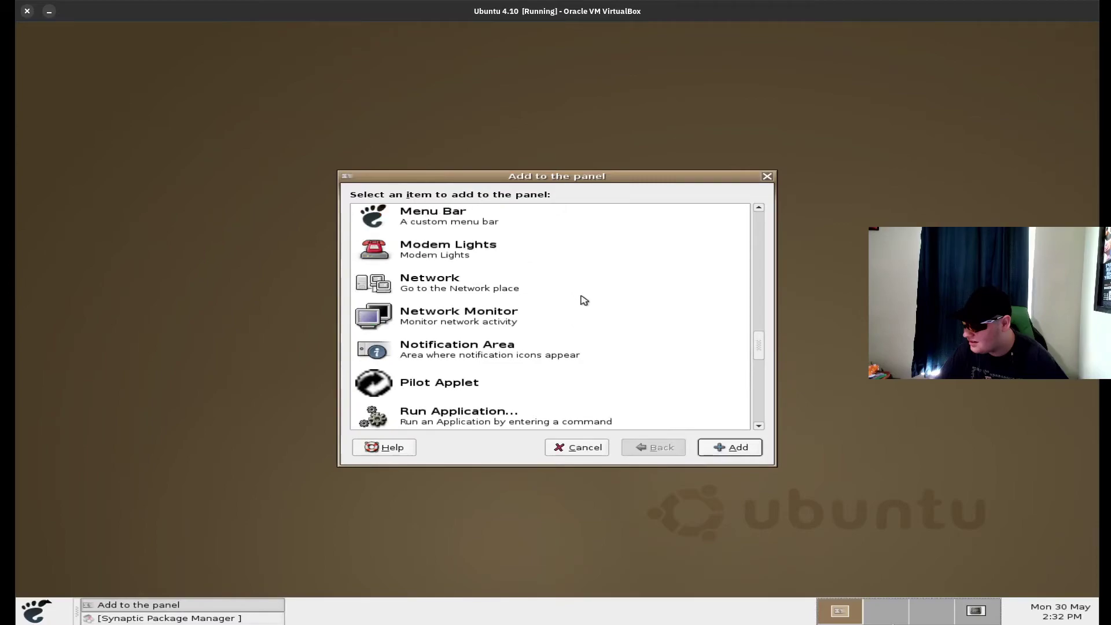
{"action": "left_click", "coordinate": [481, 341]}
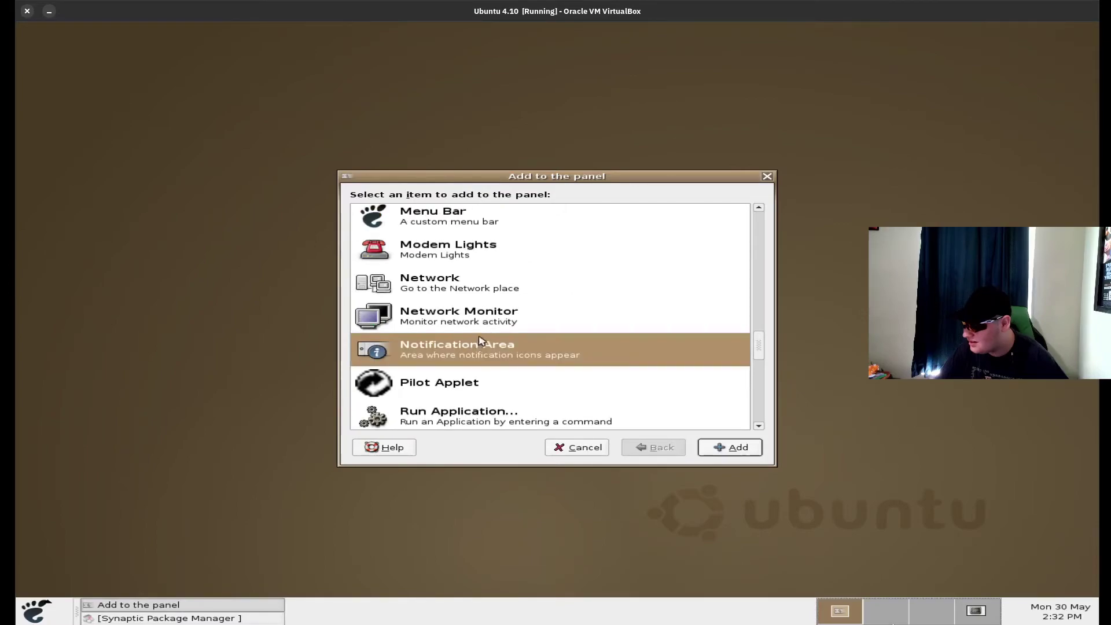
{"action": "left_click", "coordinate": [728, 449]}
Open the list of items that can be added to the panel and look through the applets it offers.
{"action": "right_click", "coordinate": [569, 595]}
{"action": "right_click", "coordinate": [497, 610]}
{"action": "right_click", "coordinate": [496, 611]}
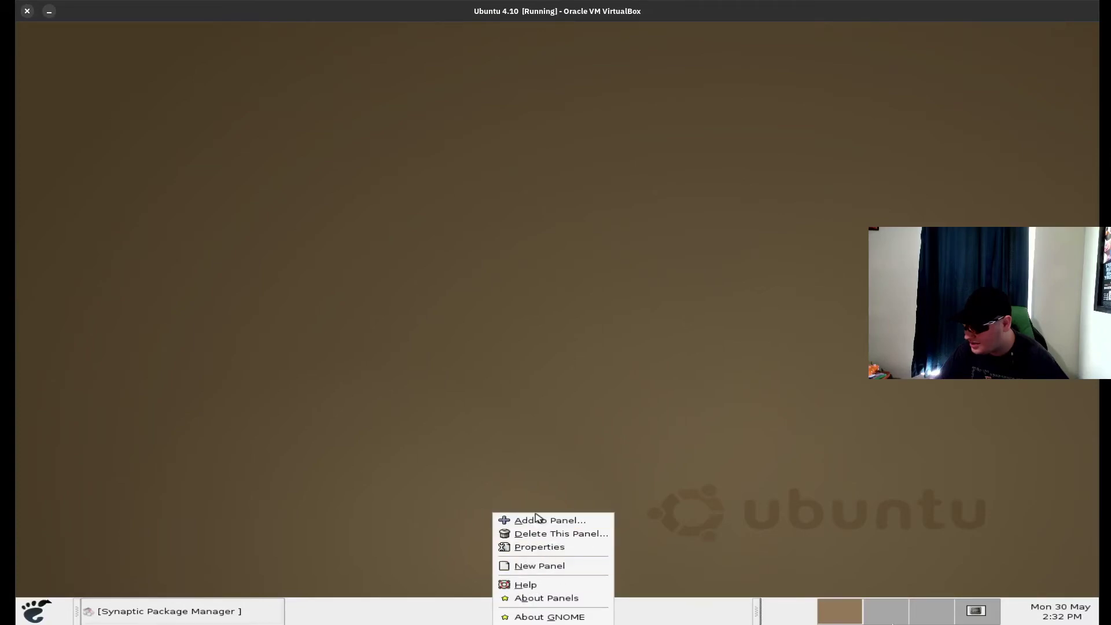
{"action": "left_click", "coordinate": [537, 520]}
{"action": "scroll", "coordinate": [485, 327], "scroll_direction": "up", "scroll_amount": 3}
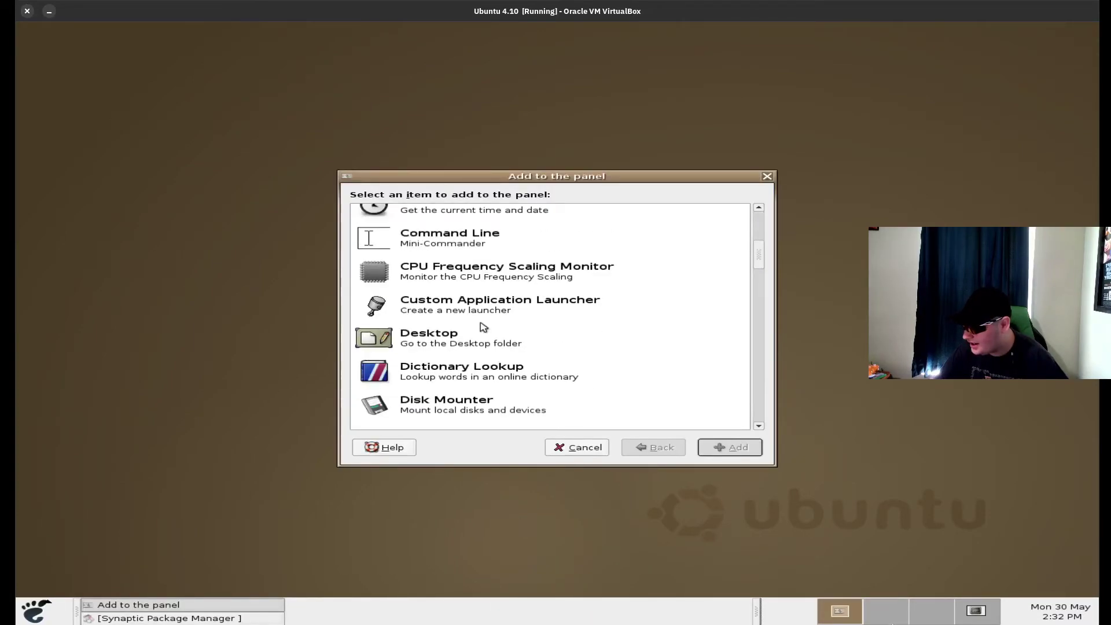
{"action": "scroll", "coordinate": [509, 272], "scroll_direction": "up", "scroll_amount": 5}
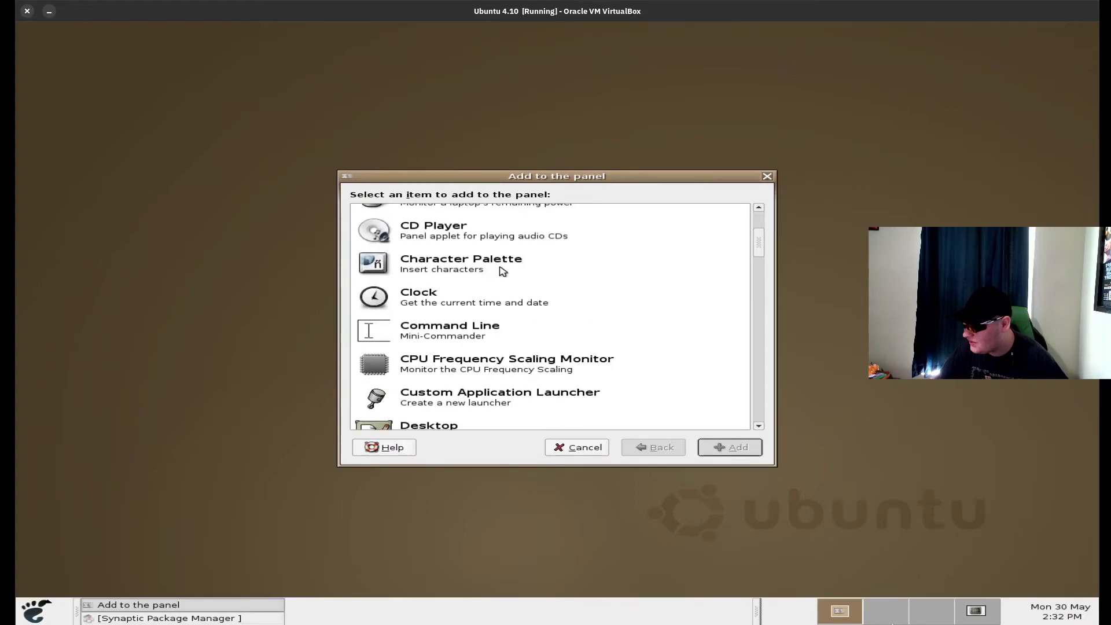
{"action": "scroll", "coordinate": [494, 283], "scroll_direction": "down", "scroll_amount": 15}
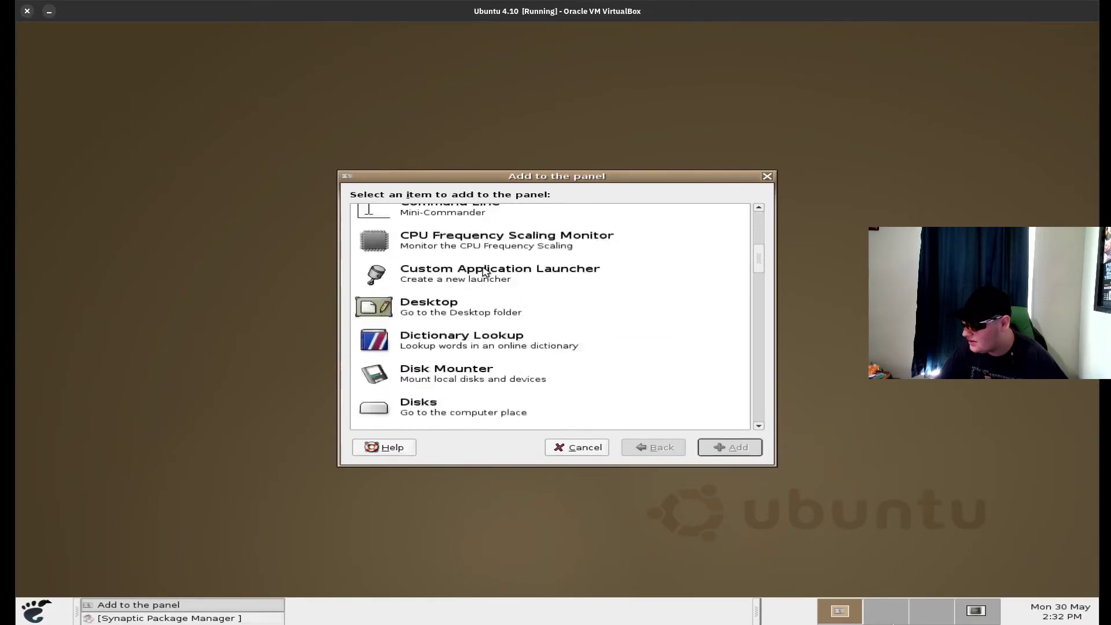
{"action": "scroll", "coordinate": [494, 281], "scroll_direction": "up", "scroll_amount": 4}
{"action": "scroll", "coordinate": [498, 281], "scroll_direction": "up", "scroll_amount": 8}
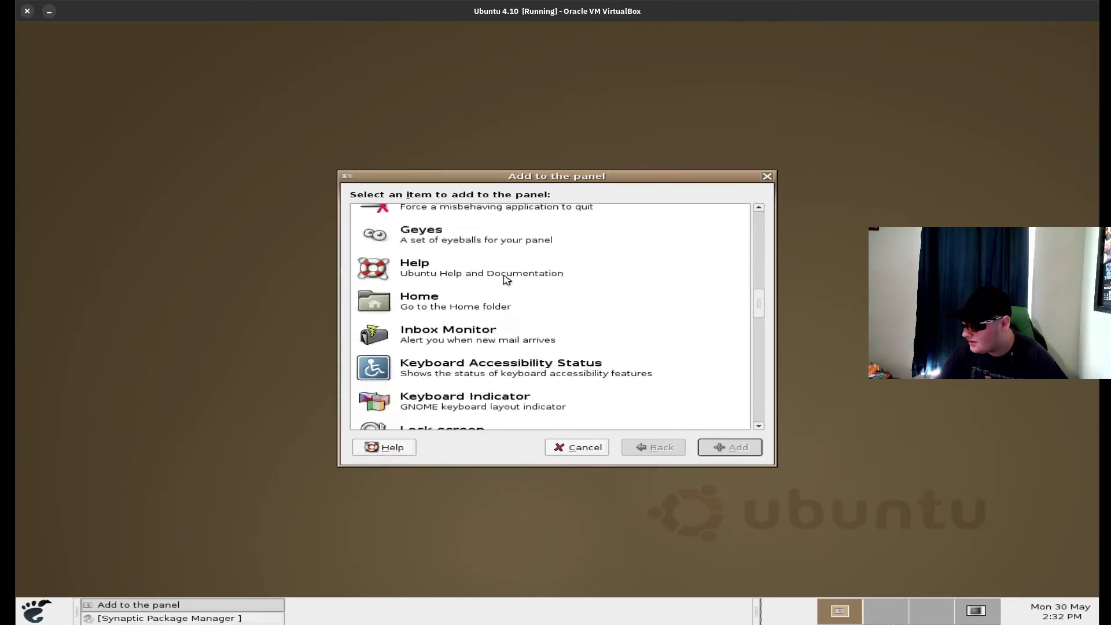
{"action": "scroll", "coordinate": [507, 280], "scroll_direction": "up", "scroll_amount": 2}
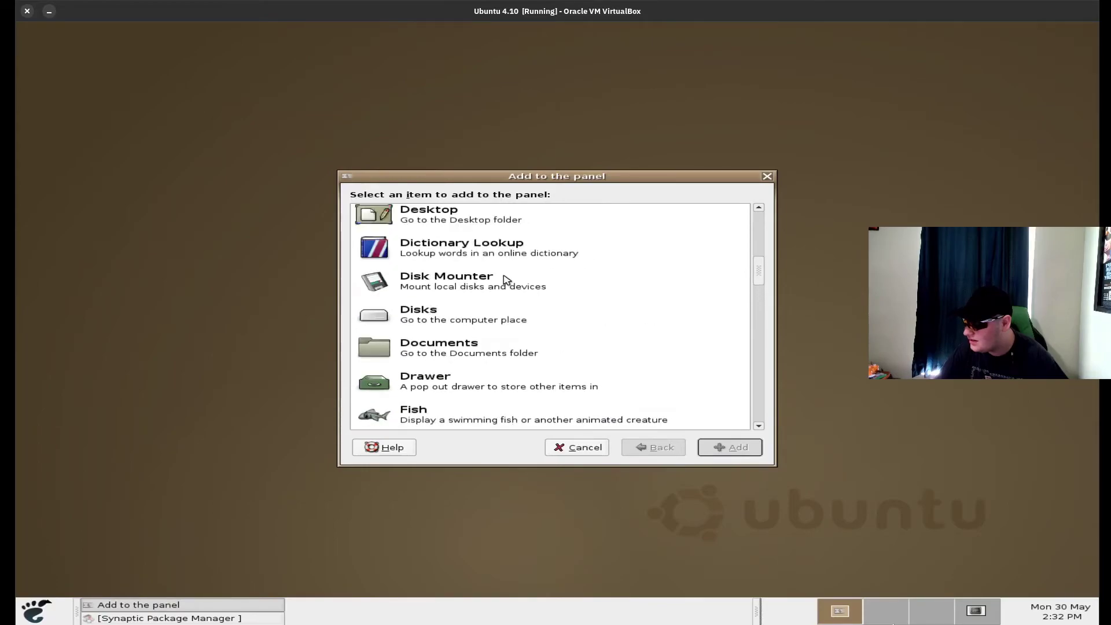
{"action": "scroll", "coordinate": [505, 280], "scroll_direction": "down", "scroll_amount": 20}
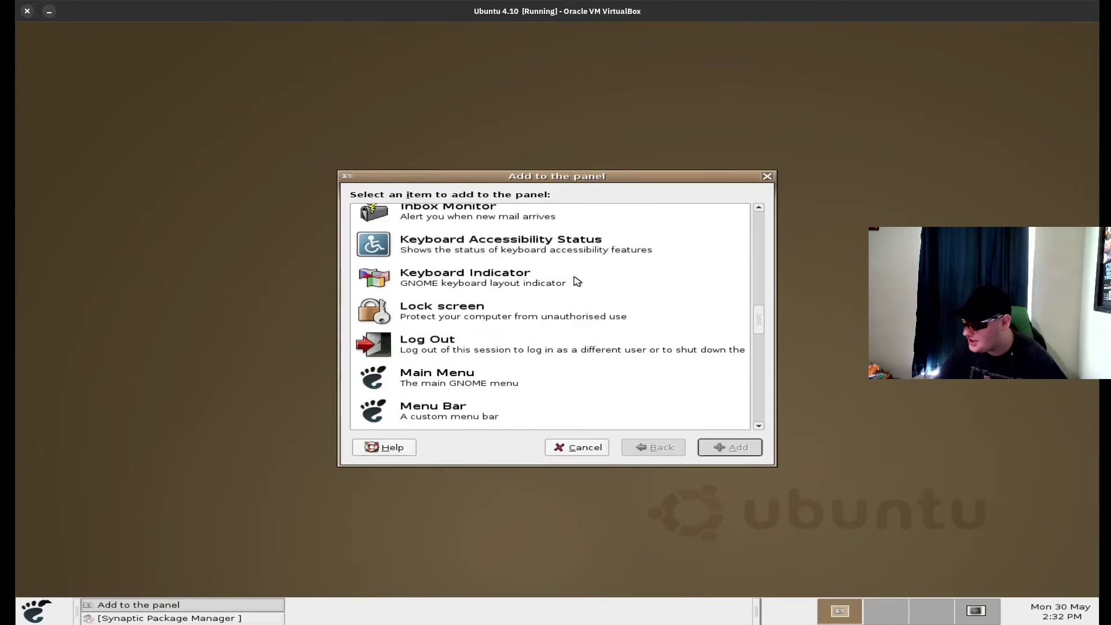
{"action": "scroll", "coordinate": [501, 304], "scroll_direction": "down", "scroll_amount": 1}
{"action": "scroll", "coordinate": [491, 289], "scroll_direction": "up", "scroll_amount": 5}
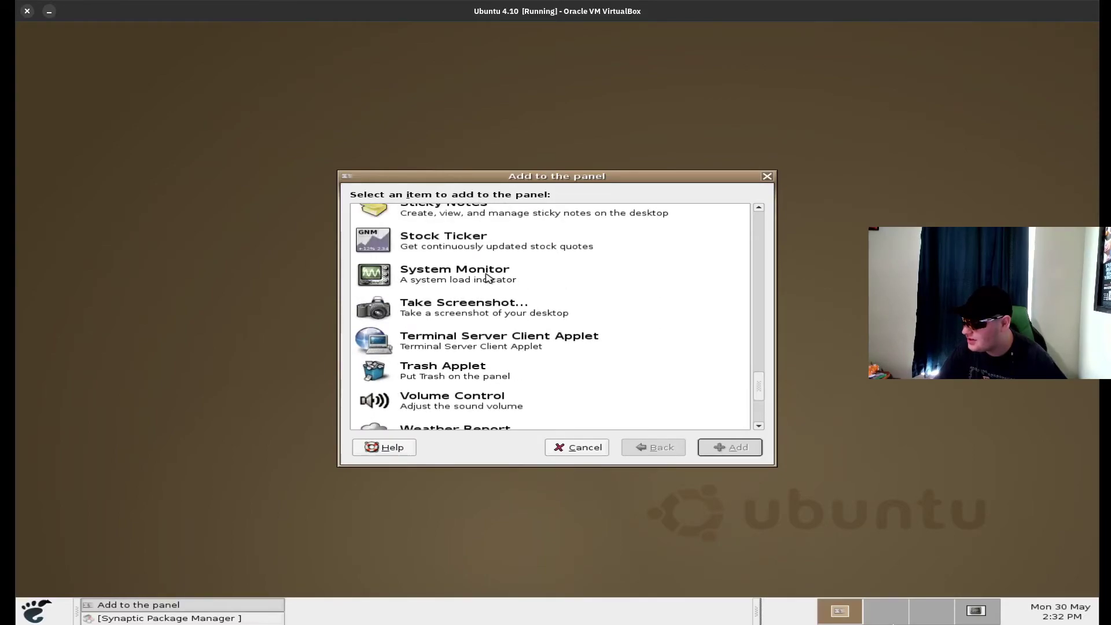
{"action": "scroll", "coordinate": [486, 280], "scroll_direction": "down", "scroll_amount": 5}
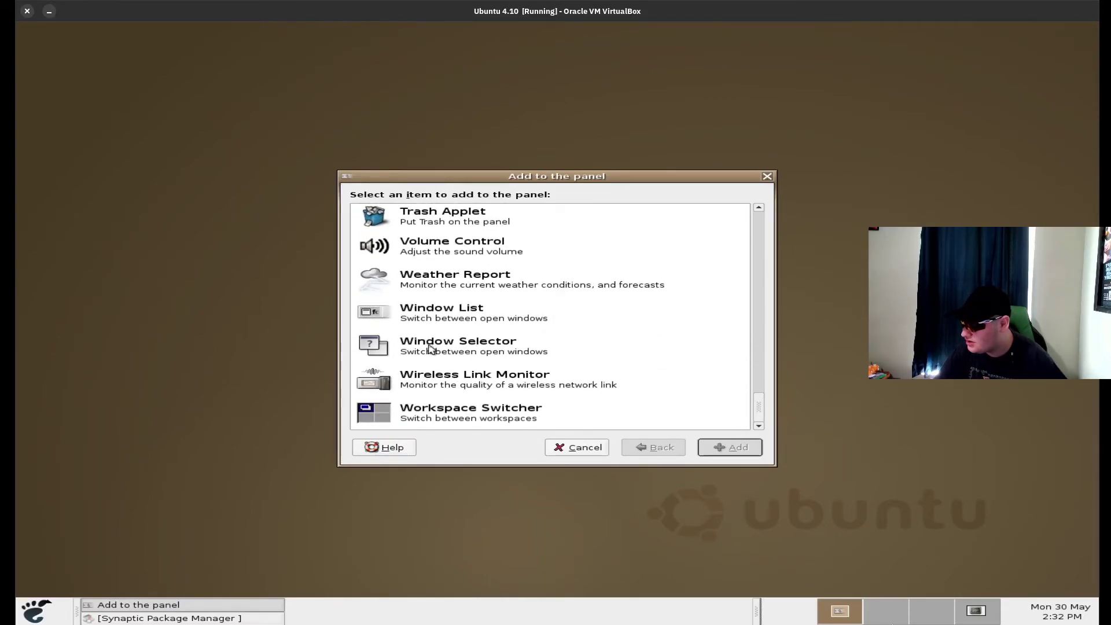
{"action": "scroll", "coordinate": [482, 347], "scroll_direction": "up", "scroll_amount": 7}
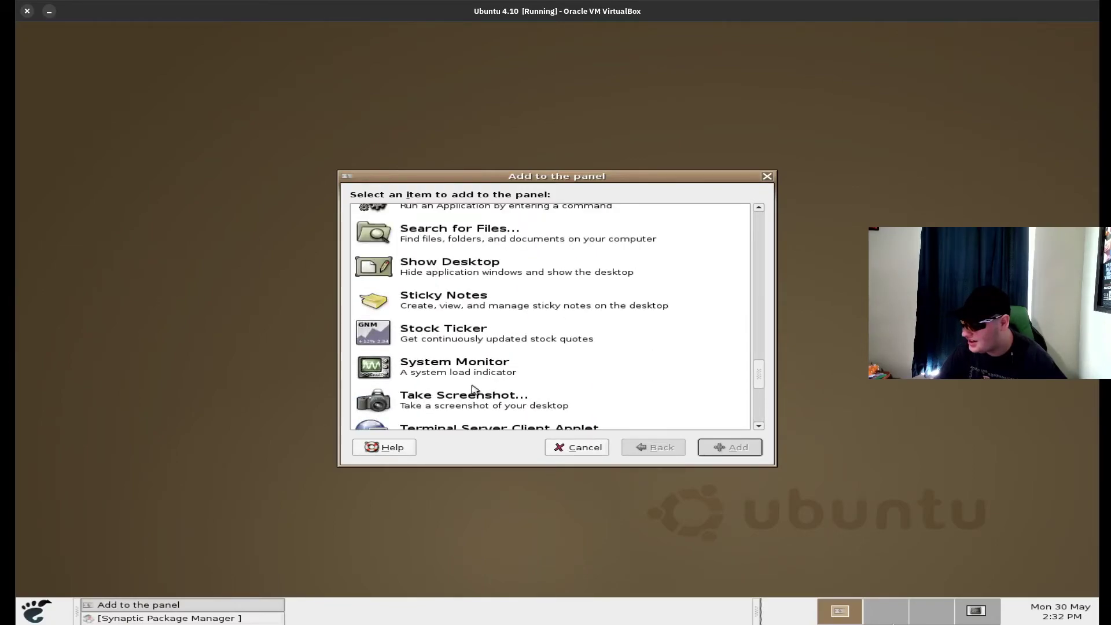
{"action": "scroll", "coordinate": [512, 358], "scroll_direction": "up", "scroll_amount": 4}
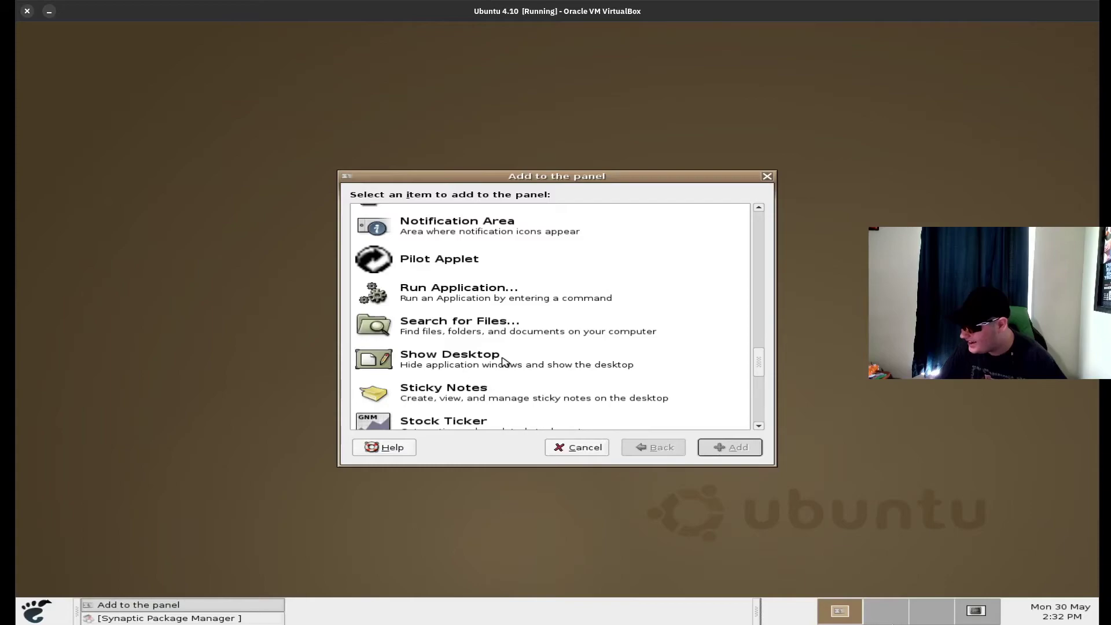
{"action": "scroll", "coordinate": [503, 360], "scroll_direction": "up", "scroll_amount": 1}
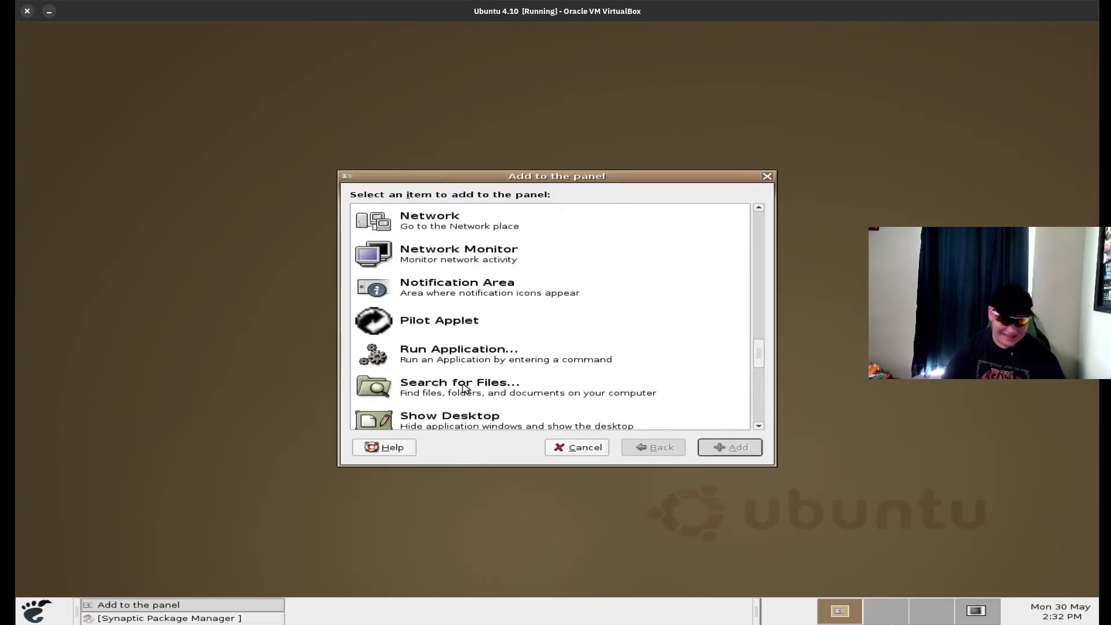
{"action": "scroll", "coordinate": [659, 237], "scroll_direction": "up", "scroll_amount": 4}
{"action": "scroll", "coordinate": [659, 238], "scroll_direction": "up", "scroll_amount": 1}
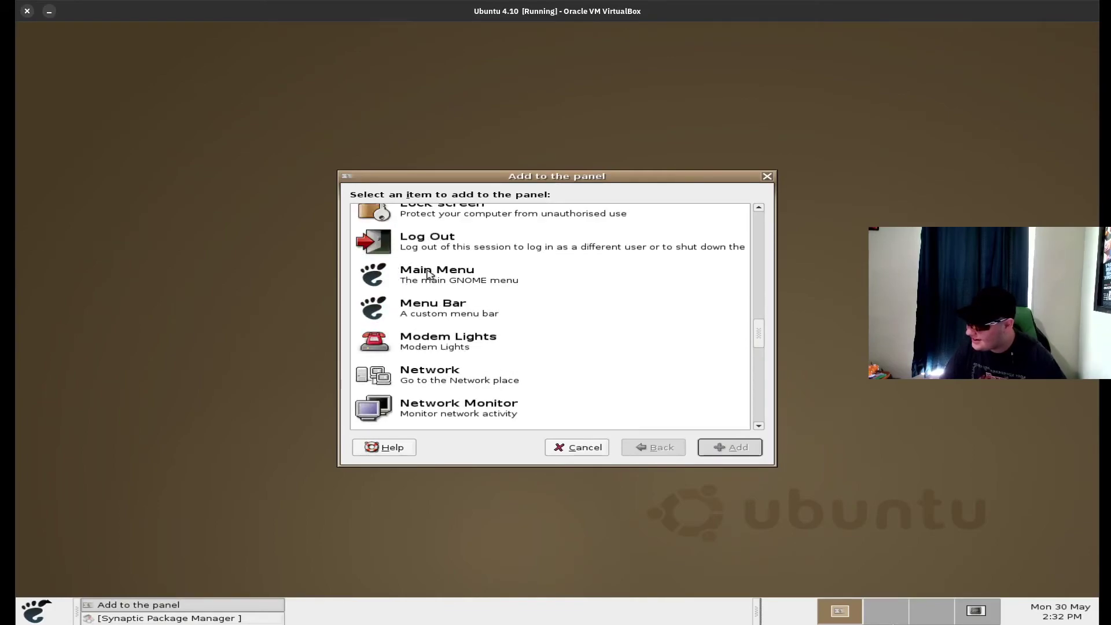
{"action": "scroll", "coordinate": [516, 349], "scroll_direction": "up", "scroll_amount": 3}
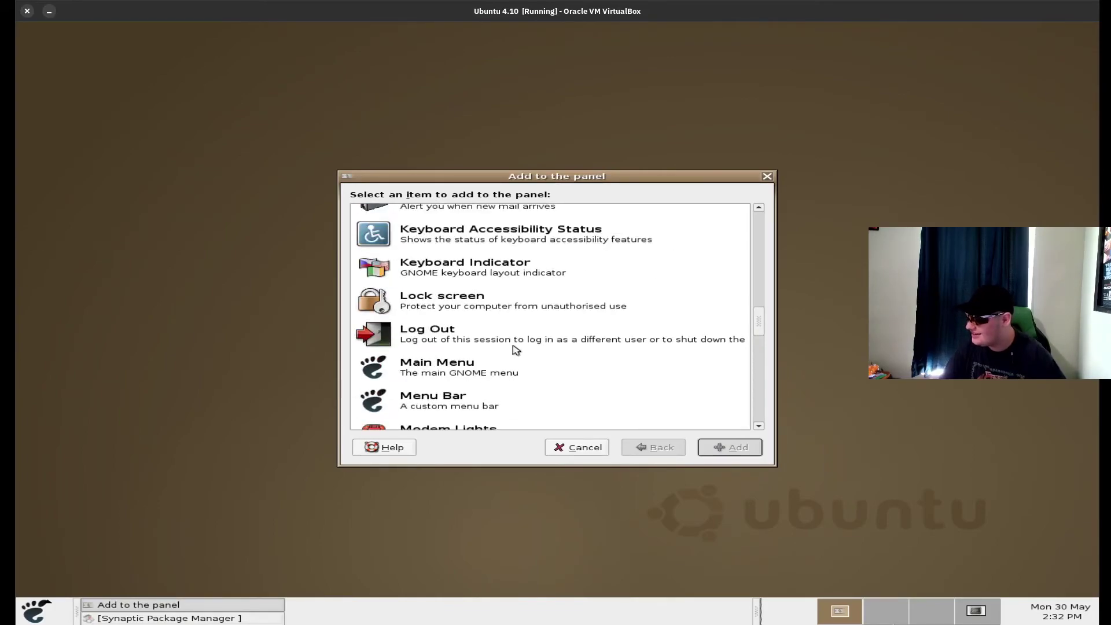
{"action": "scroll", "coordinate": [526, 353], "scroll_direction": "up", "scroll_amount": 2}
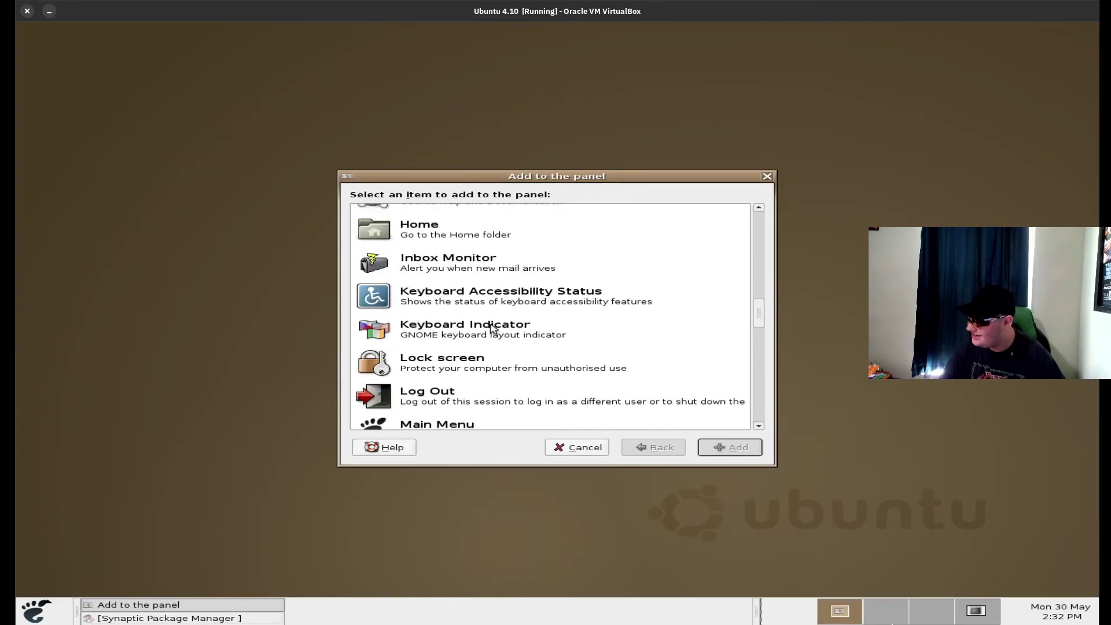
{"action": "scroll", "coordinate": [451, 390], "scroll_direction": "up", "scroll_amount": 3}
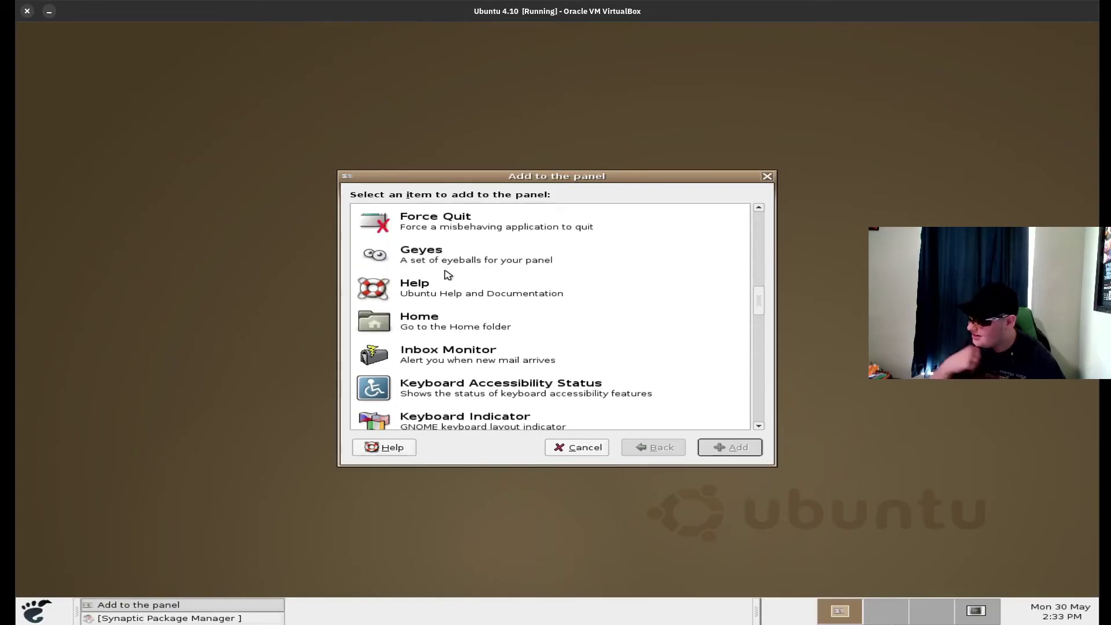
{"action": "scroll", "coordinate": [463, 270], "scroll_direction": "up", "scroll_amount": 3}
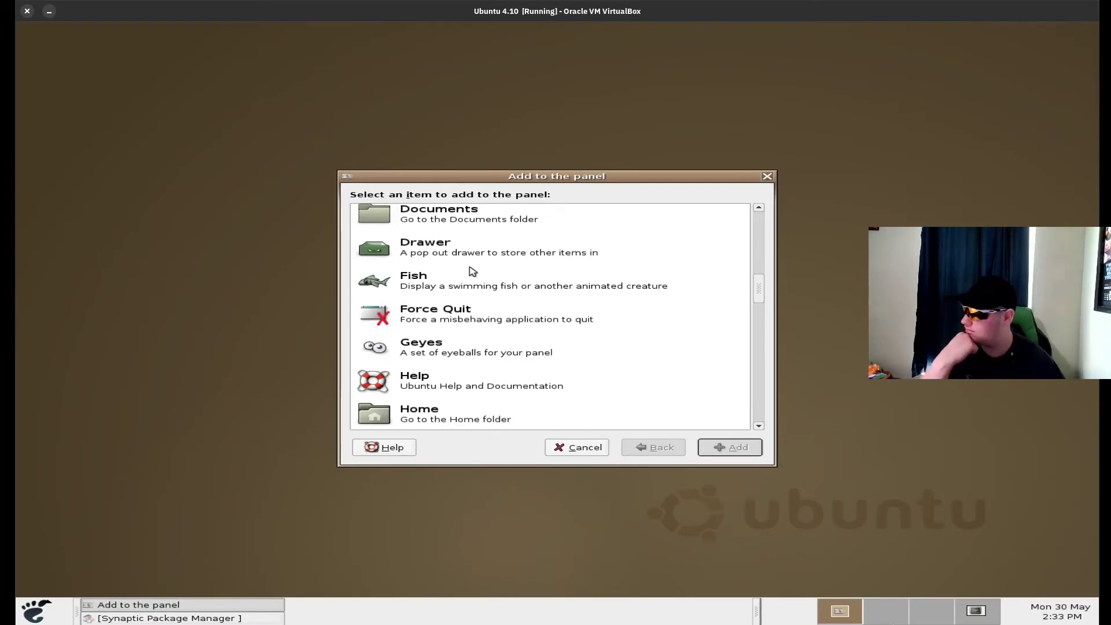
{"action": "scroll", "coordinate": [473, 272], "scroll_direction": "up", "scroll_amount": 3}
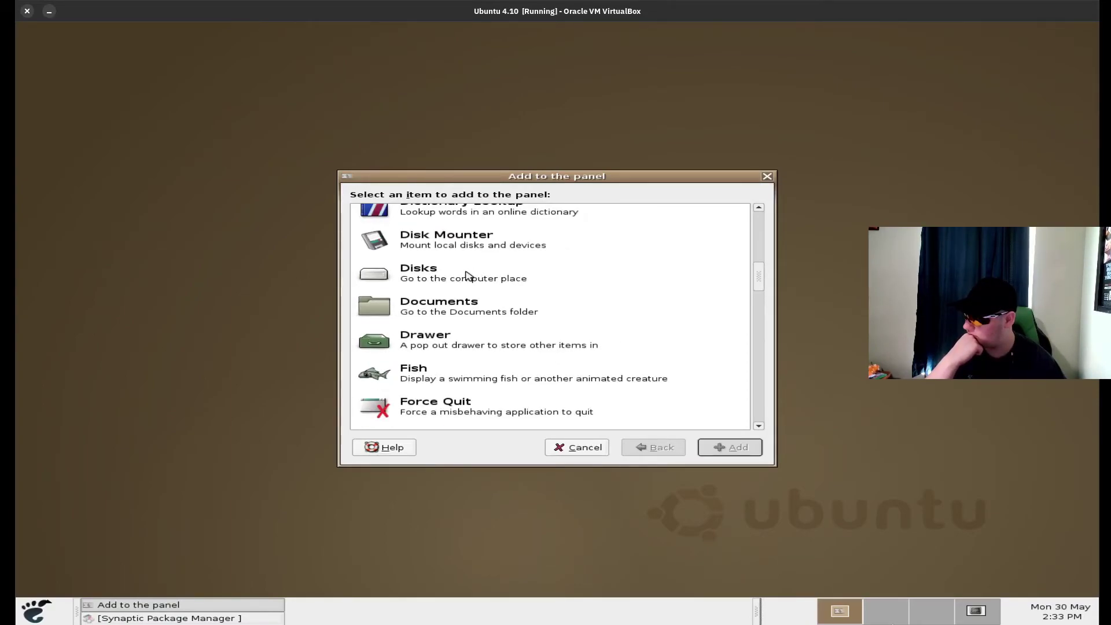
{"action": "scroll", "coordinate": [466, 275], "scroll_direction": "up", "scroll_amount": 3}
{"action": "scroll", "coordinate": [458, 285], "scroll_direction": "up", "scroll_amount": 3}
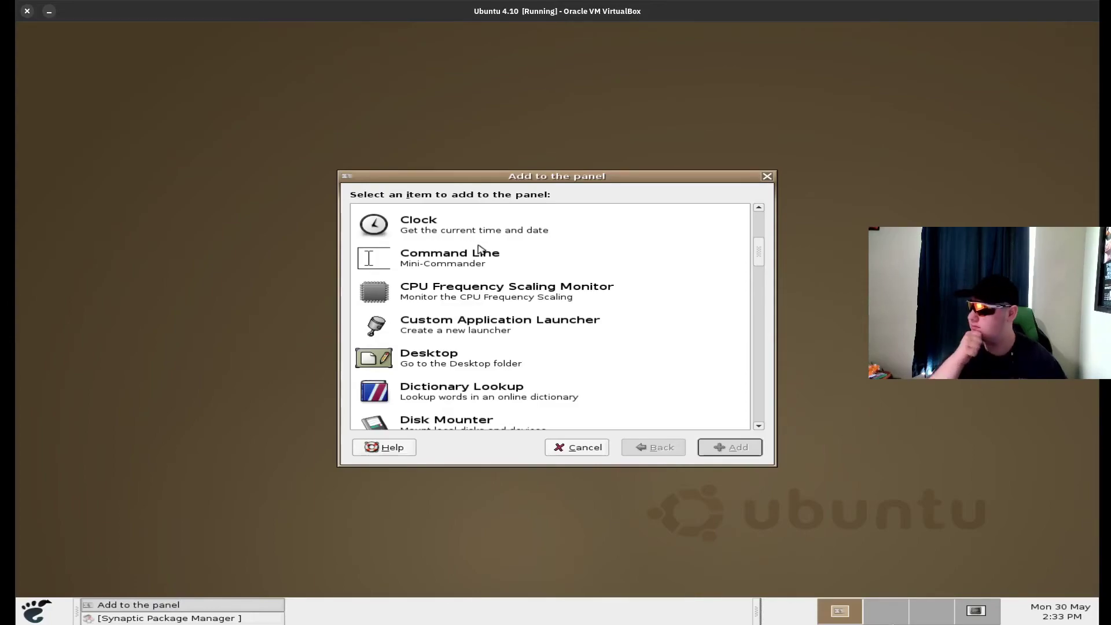
{"action": "scroll", "coordinate": [484, 265], "scroll_direction": "down", "scroll_amount": 5}
{"action": "scroll", "coordinate": [484, 265], "scroll_direction": "up", "scroll_amount": 12}
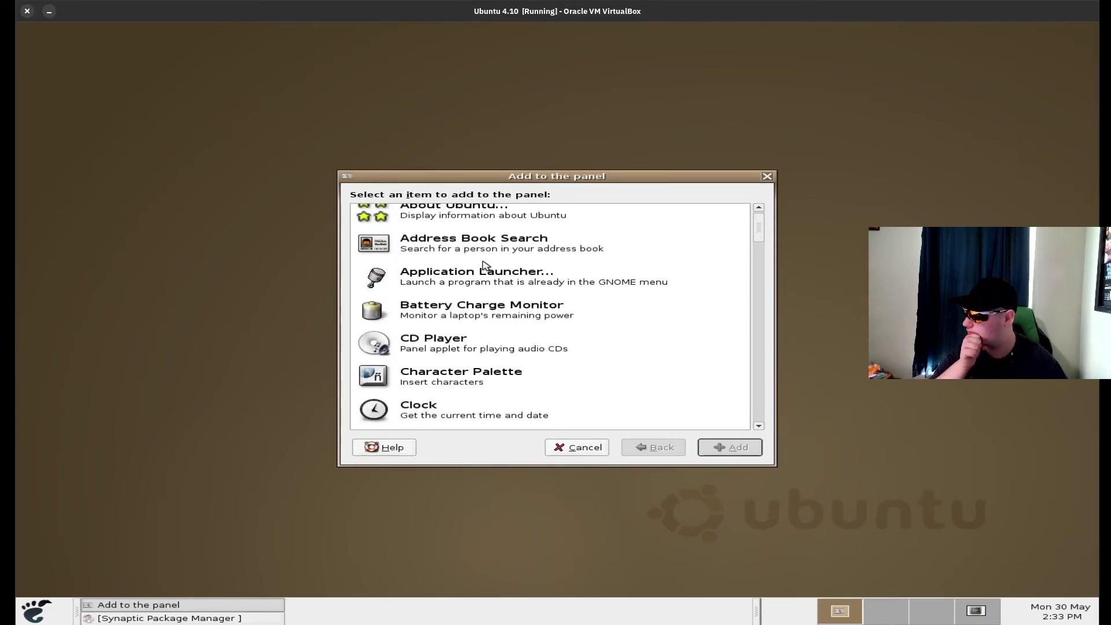
{"action": "scroll", "coordinate": [484, 265], "scroll_direction": "up", "scroll_amount": 1}
Add the Volume Control item to the empty middle part of the panel.
{"action": "scroll", "coordinate": [484, 265], "scroll_direction": "down", "scroll_amount": 5}
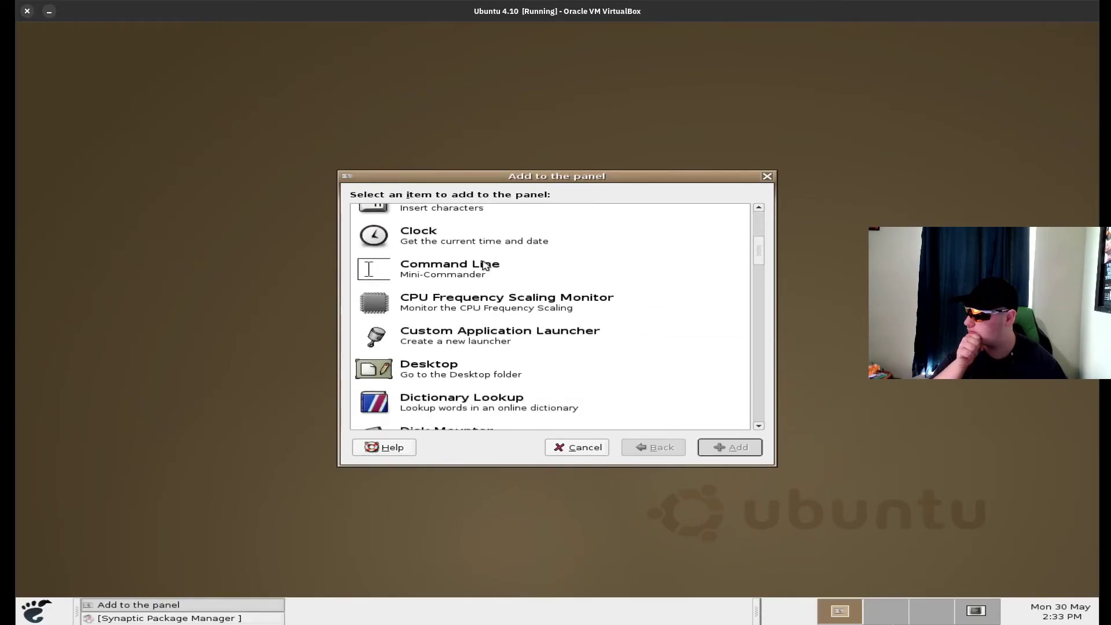
{"action": "scroll", "coordinate": [483, 264], "scroll_direction": "down", "scroll_amount": 1}
{"action": "scroll", "coordinate": [484, 265], "scroll_direction": "down", "scroll_amount": 20}
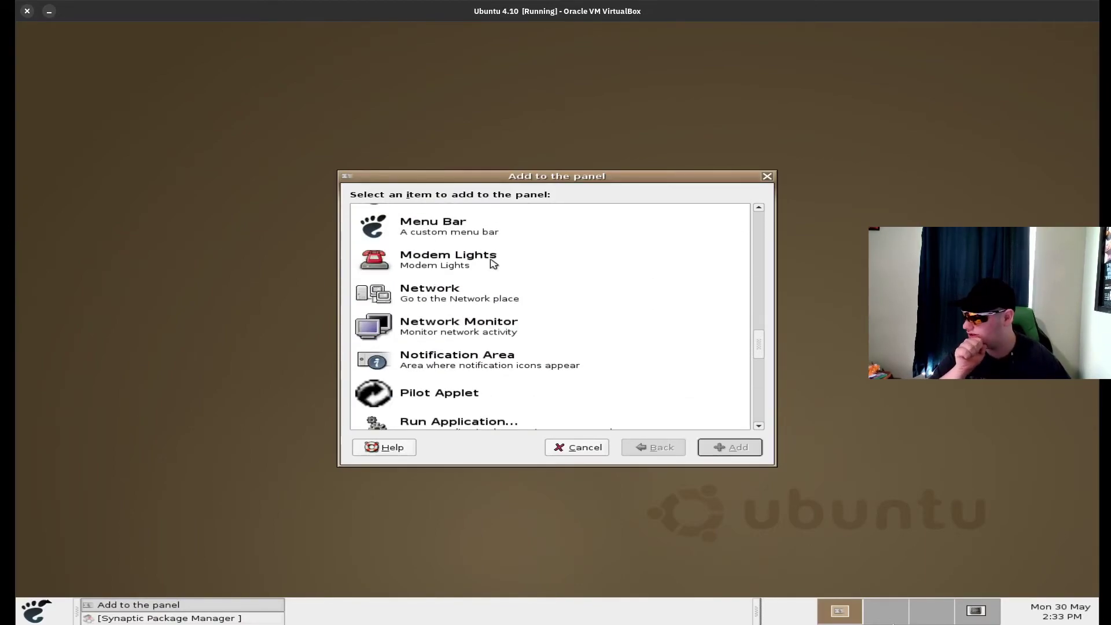
{"action": "scroll", "coordinate": [493, 264], "scroll_direction": "down", "scroll_amount": 10}
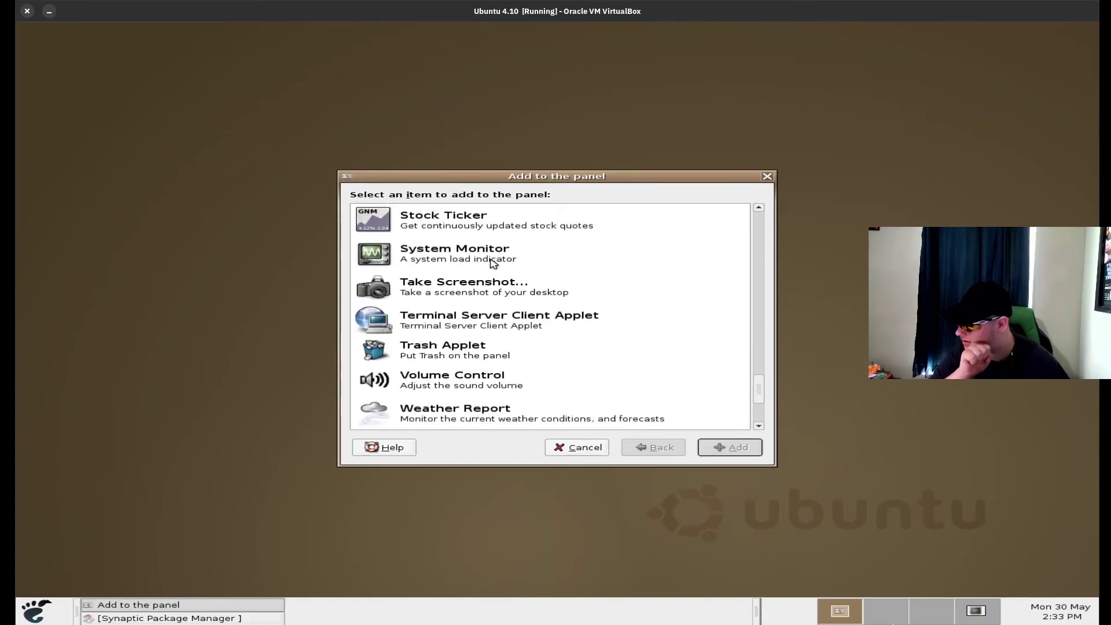
{"action": "left_click", "coordinate": [464, 381]}
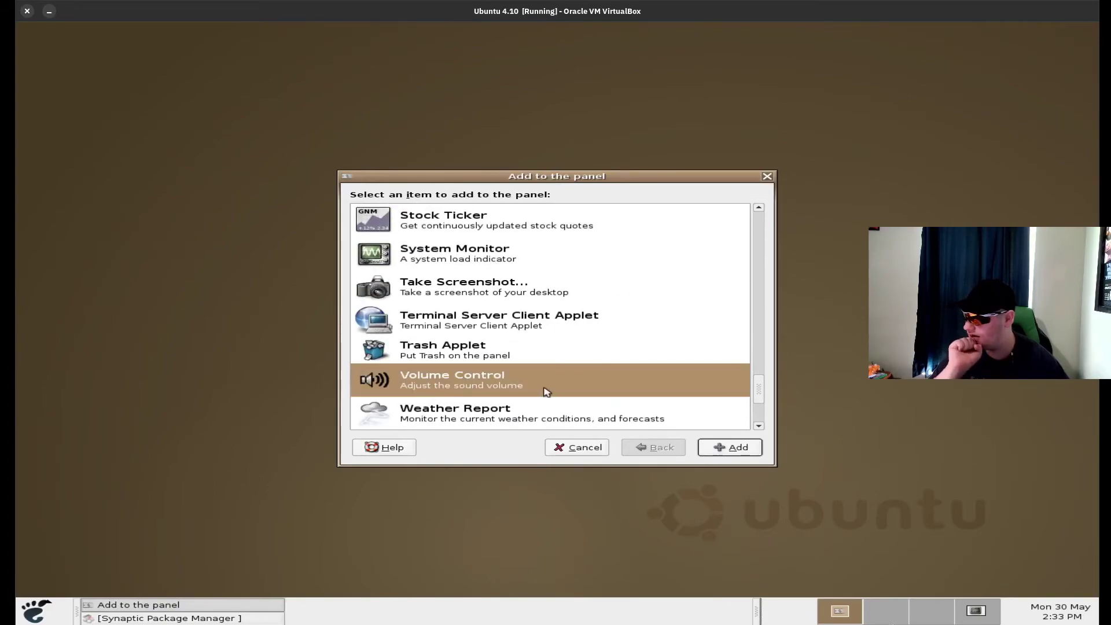
{"action": "left_click", "coordinate": [726, 446]}
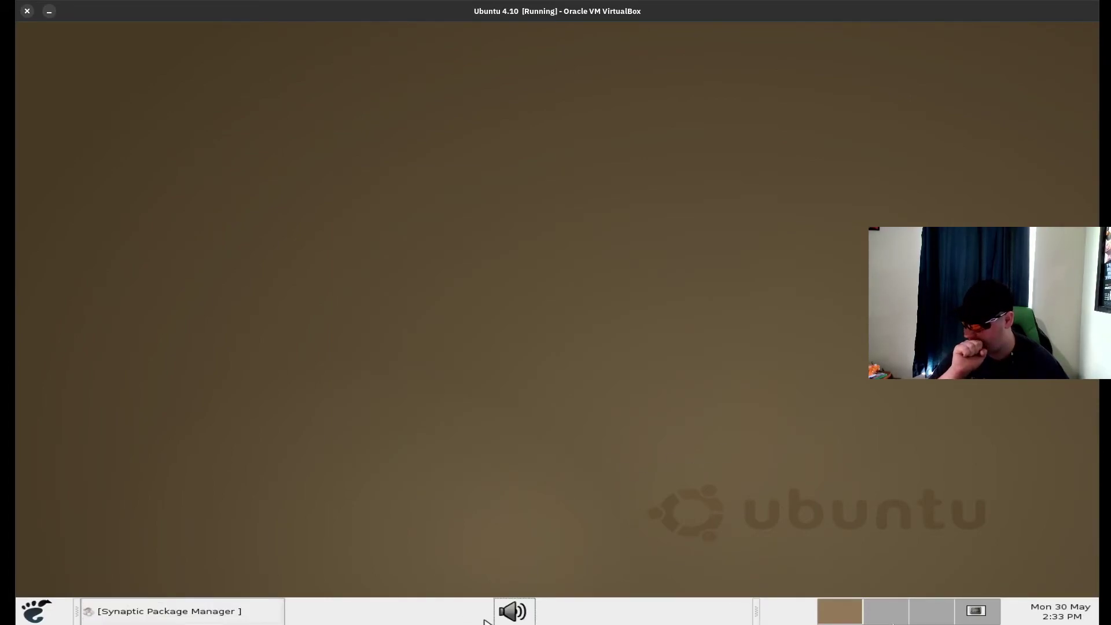
Move the volume control along the panel so that it sits between the workspace switcher and the clock.
{"action": "right_click", "coordinate": [485, 621]}
{"action": "left_click", "coordinate": [529, 589]}
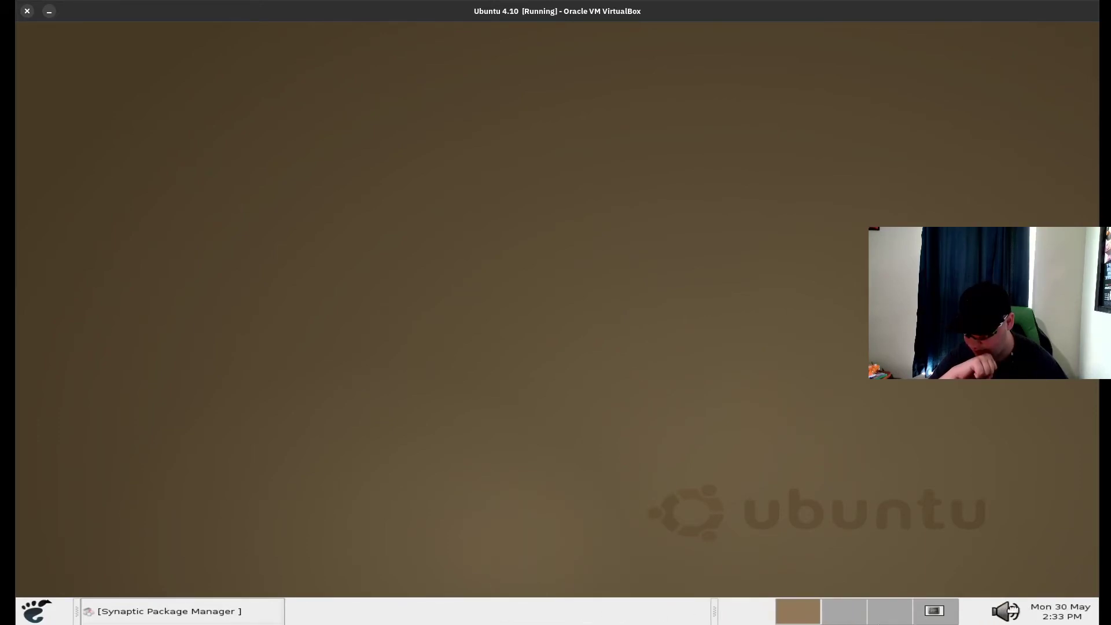
{"action": "left_click", "coordinate": [1015, 610]}
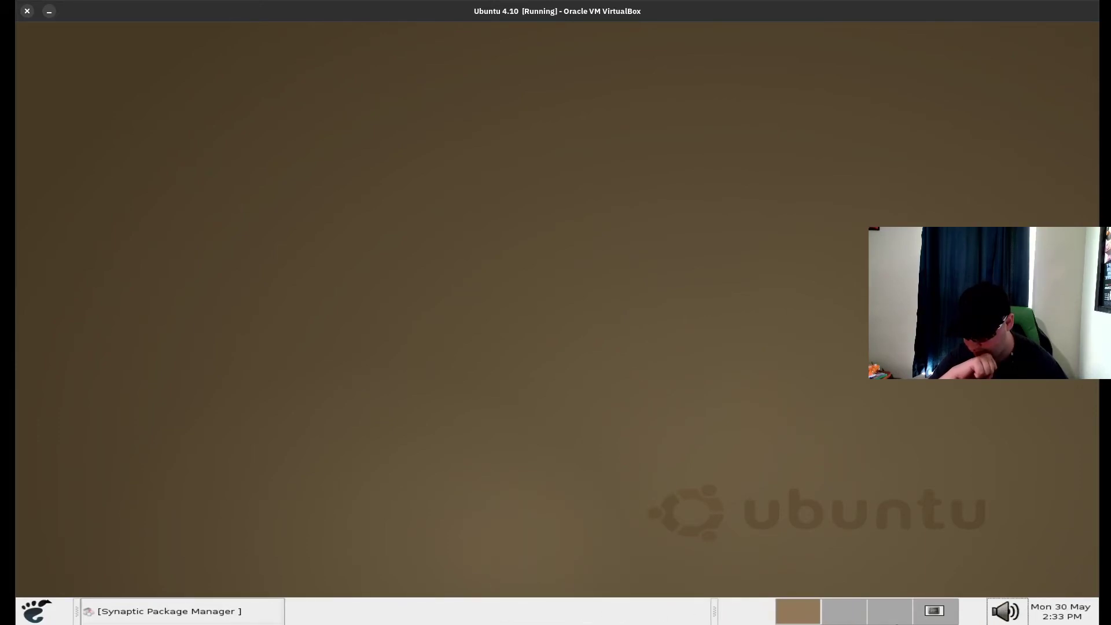
Move the notification area along the panel so that it sits between the workspace switcher and the volume control.
{"action": "right_click", "coordinate": [719, 619]}
{"action": "left_click", "coordinate": [744, 593]}
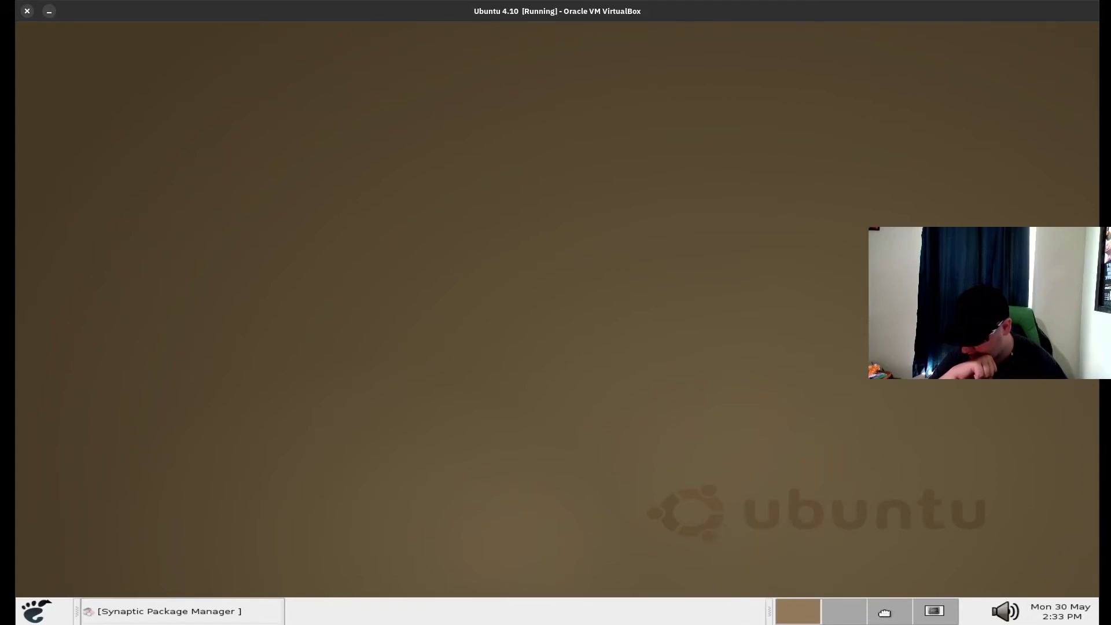
{"action": "left_click", "coordinate": [983, 615]}
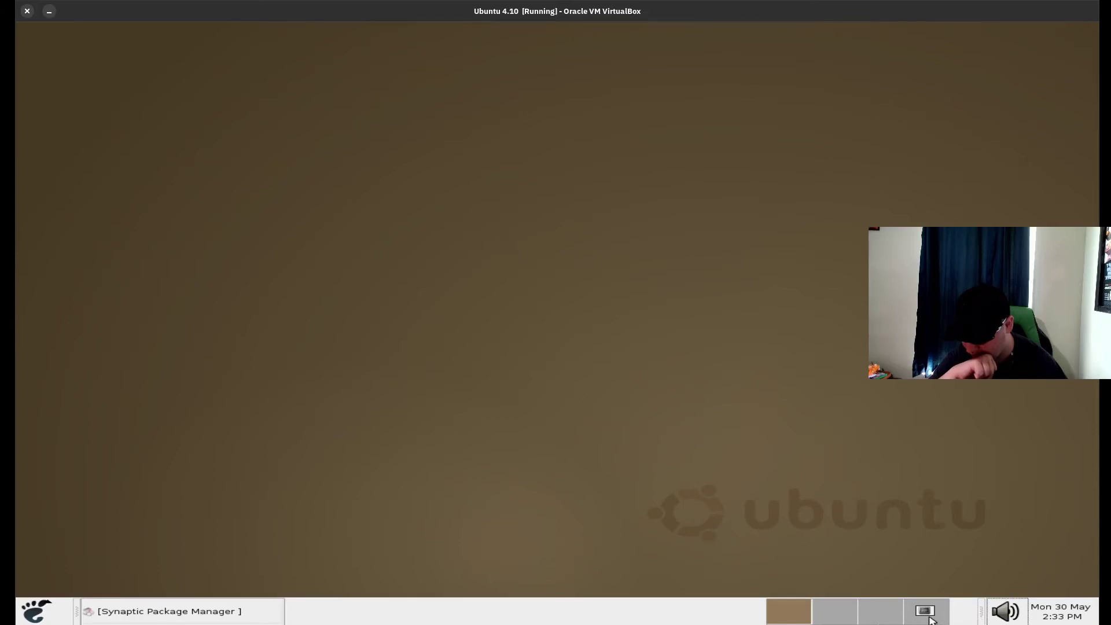
{"action": "left_click", "coordinate": [831, 618]}
{"action": "left_click", "coordinate": [793, 618]}
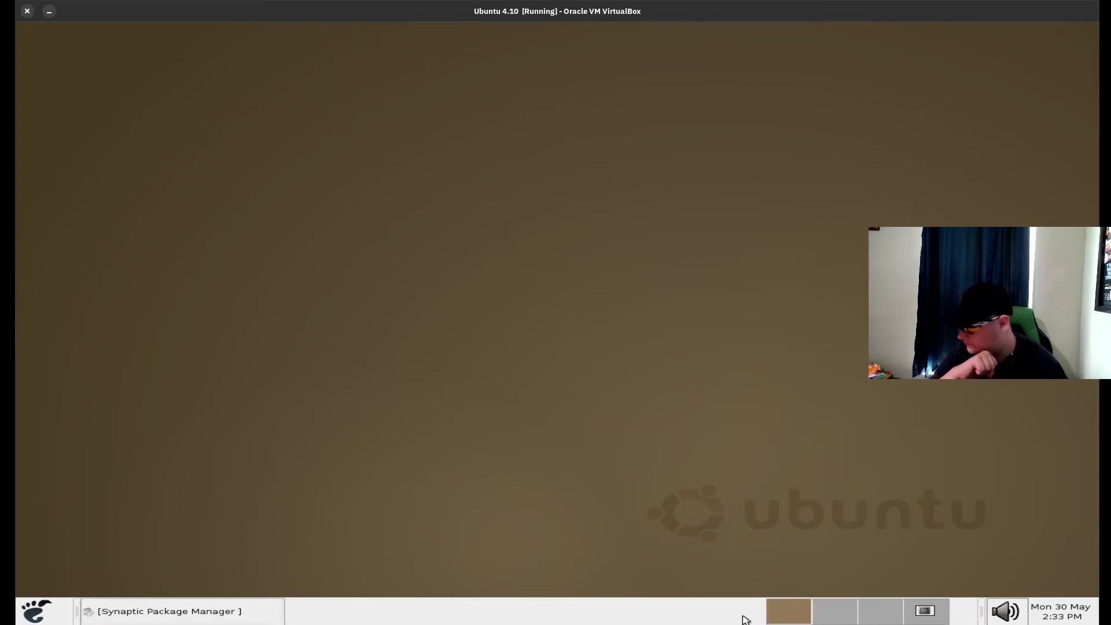
Make the panel thinner by reducing its size in the panel properties to slightly more than 26 pixels.
{"action": "right_click", "coordinate": [511, 622]}
{"action": "left_click", "coordinate": [457, 613]}
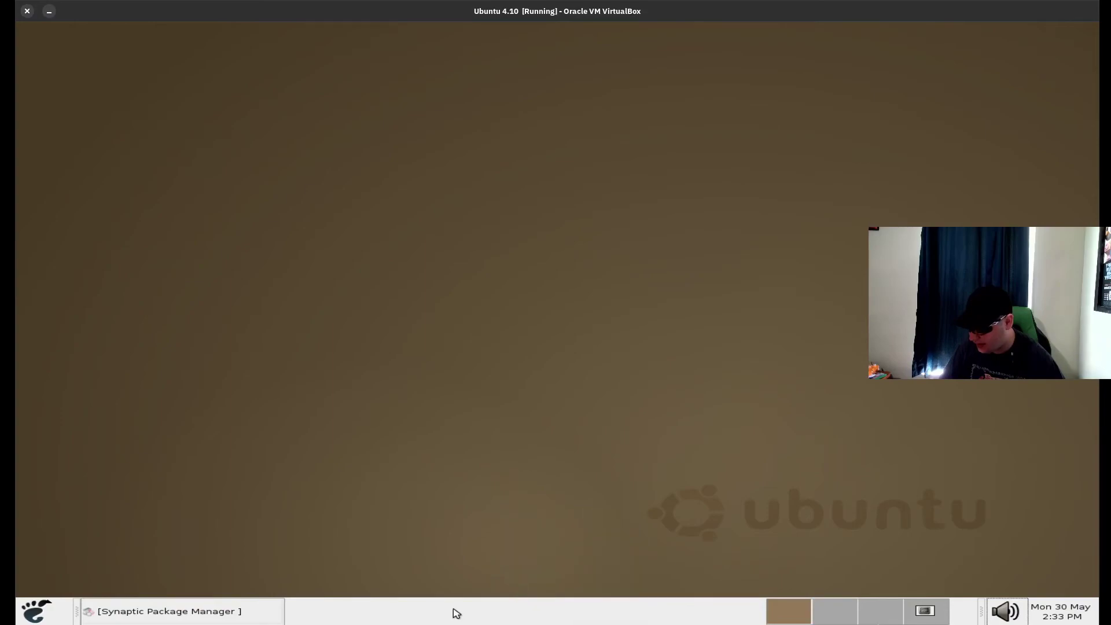
{"action": "right_click", "coordinate": [456, 613]}
{"action": "left_click", "coordinate": [490, 548]}
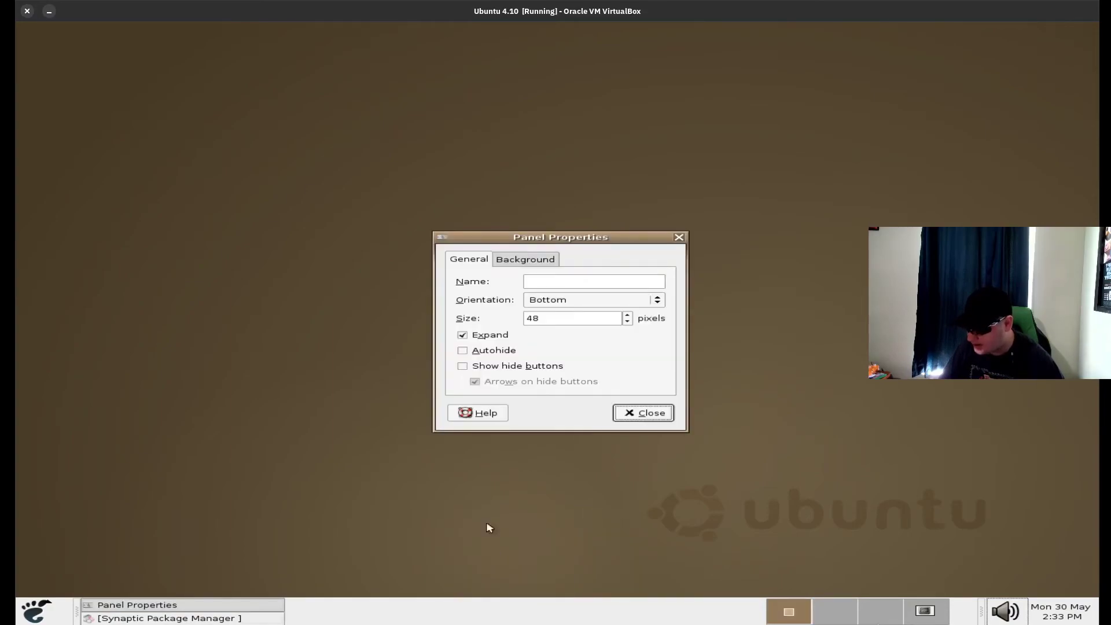
{"action": "left_click", "coordinate": [627, 322]}
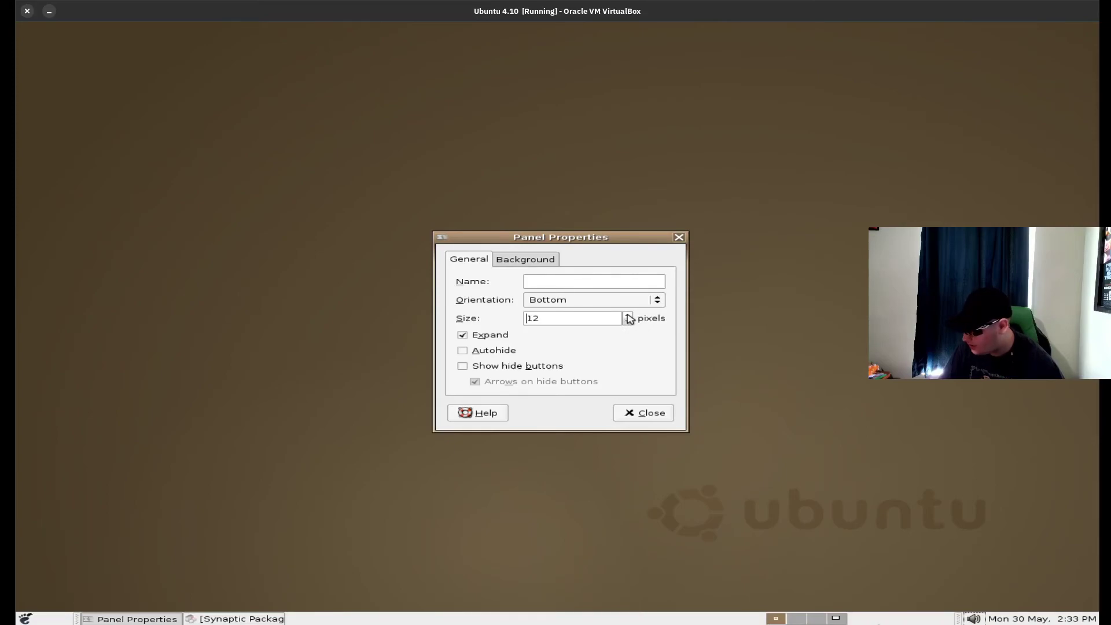
{"action": "left_click", "coordinate": [627, 316]}
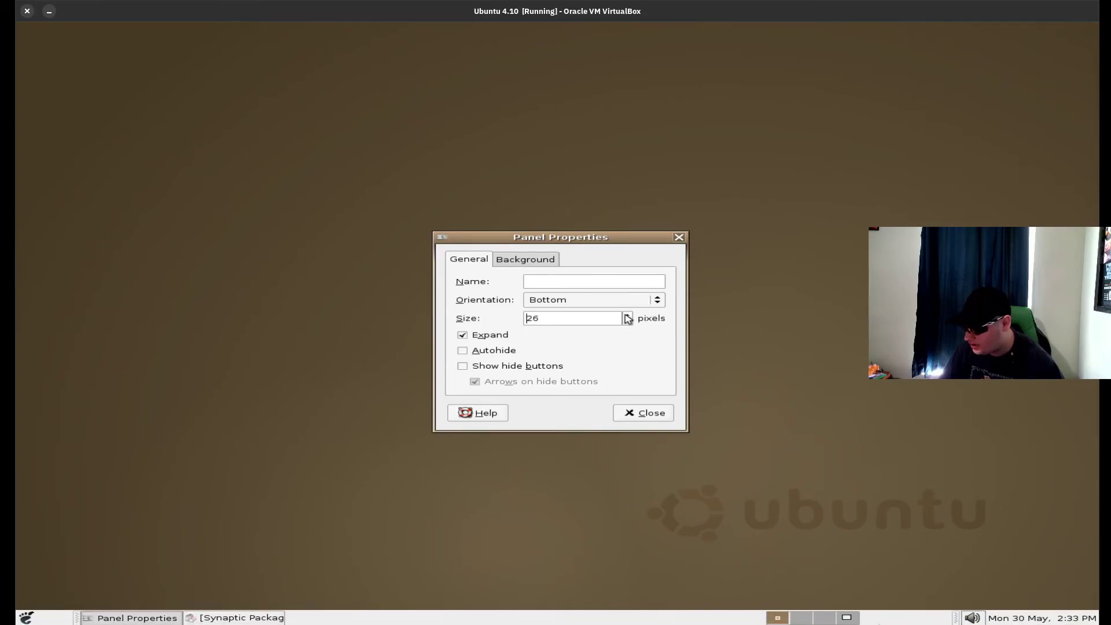
{"action": "left_click", "coordinate": [634, 413]}
Restore the minimized Synaptic Package Manager window to the desktop.
{"action": "left_click", "coordinate": [83, 617]}
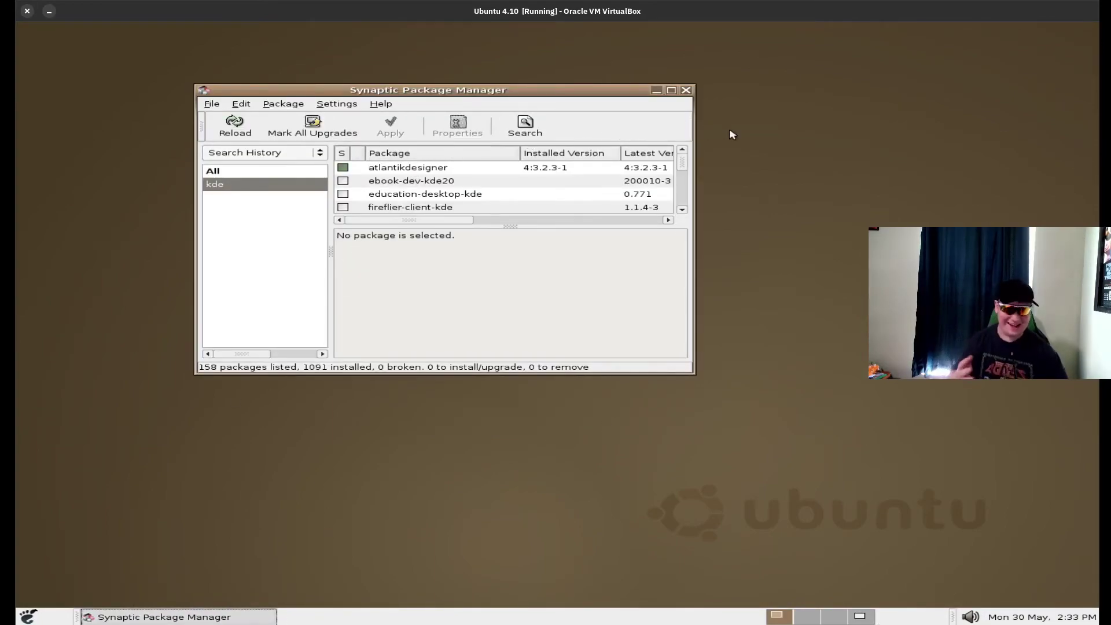
Search the package names for "sh".
{"action": "left_click", "coordinate": [525, 123]}
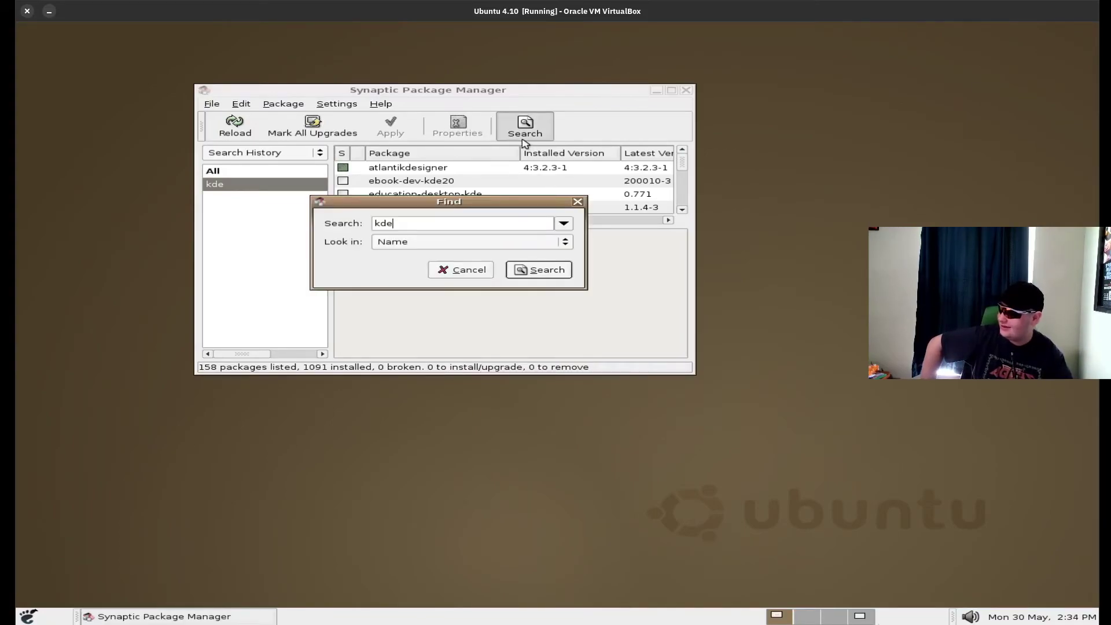
{"action": "key", "text": "BackSpace"}
{"action": "key", "text": "BackSpace"}
{"action": "key", "text": "BackSpace"}
{"action": "type", "text": "sh"}
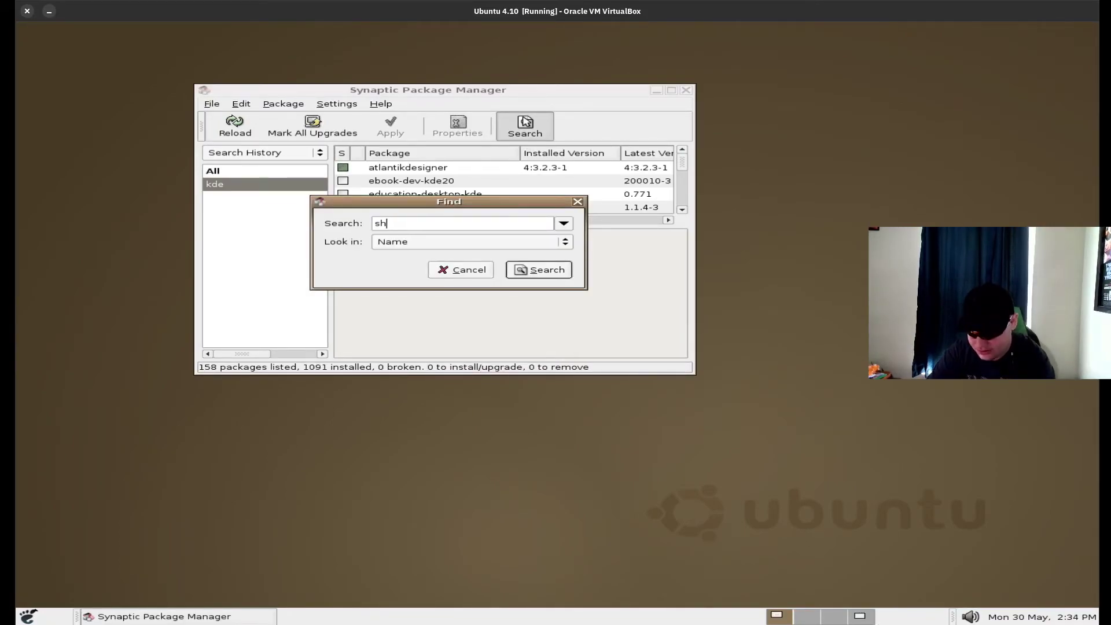
{"action": "key", "text": "Return"}
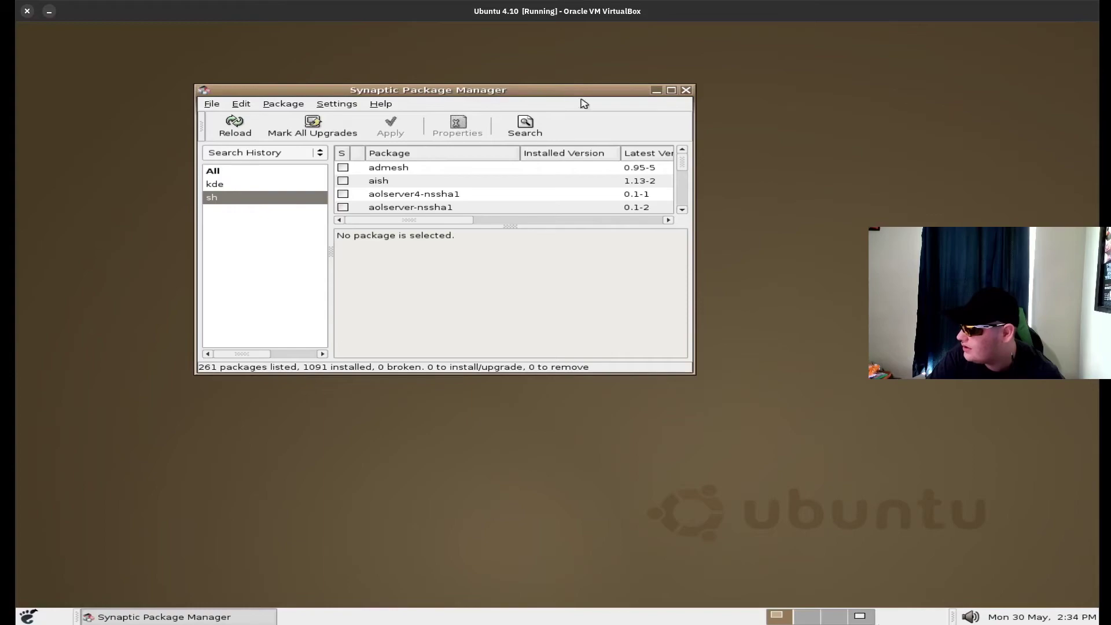
Refine the package search by looking for "zsh" in the package names.
{"action": "left_click", "coordinate": [526, 123]}
{"action": "type", "text": "zs"}
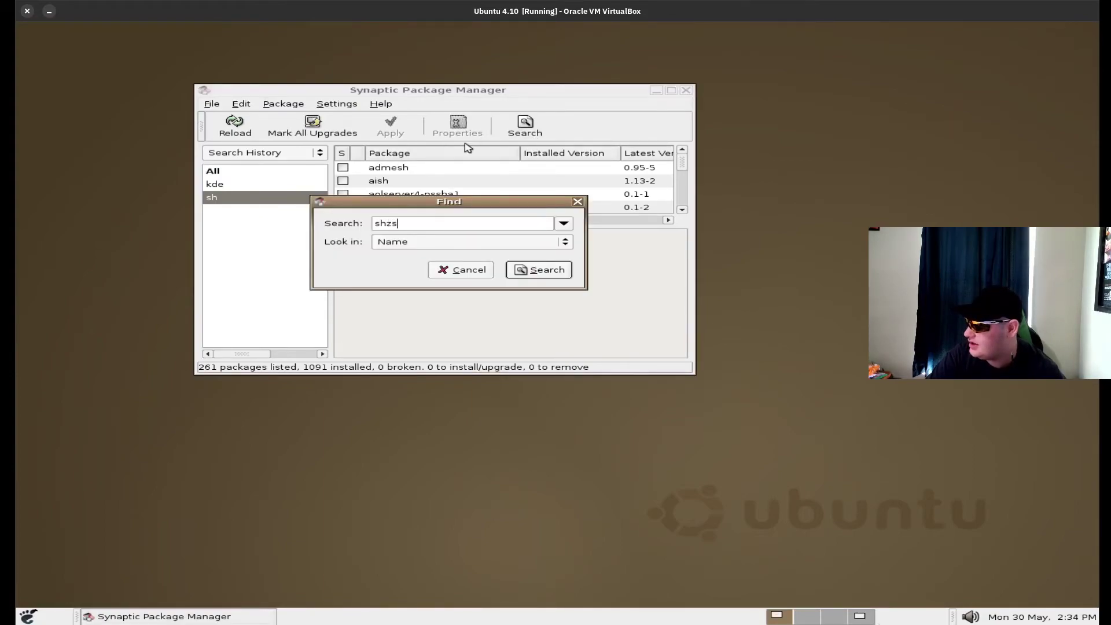
{"action": "key", "text": "BackSpace"}
{"action": "key", "text": "BackSpace"}
{"action": "type", "text": "zs"}
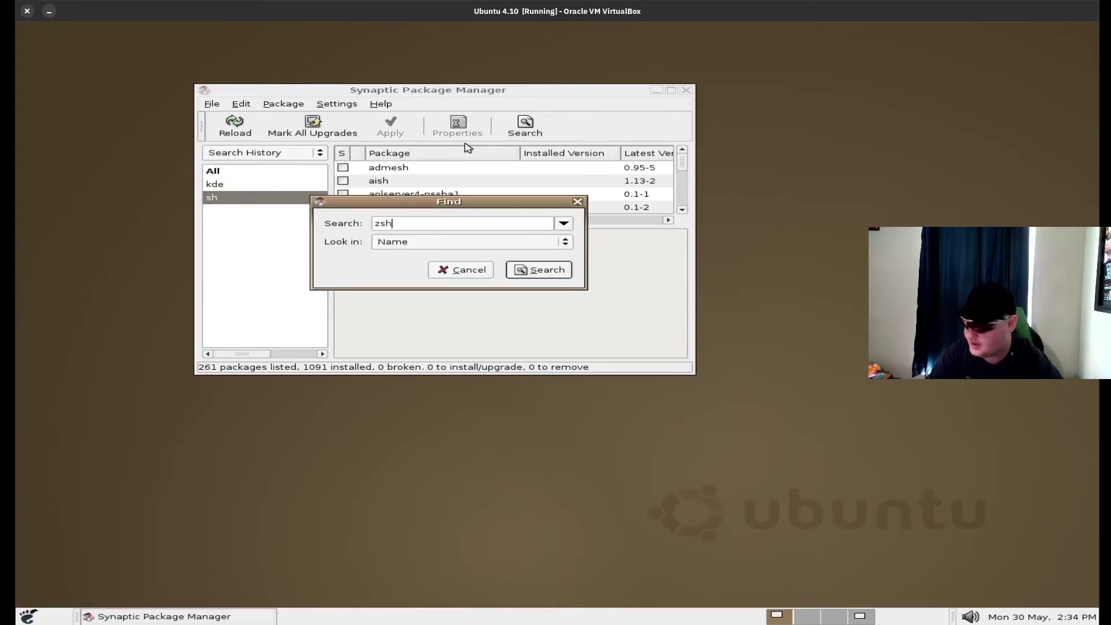
{"action": "key", "text": "Return"}
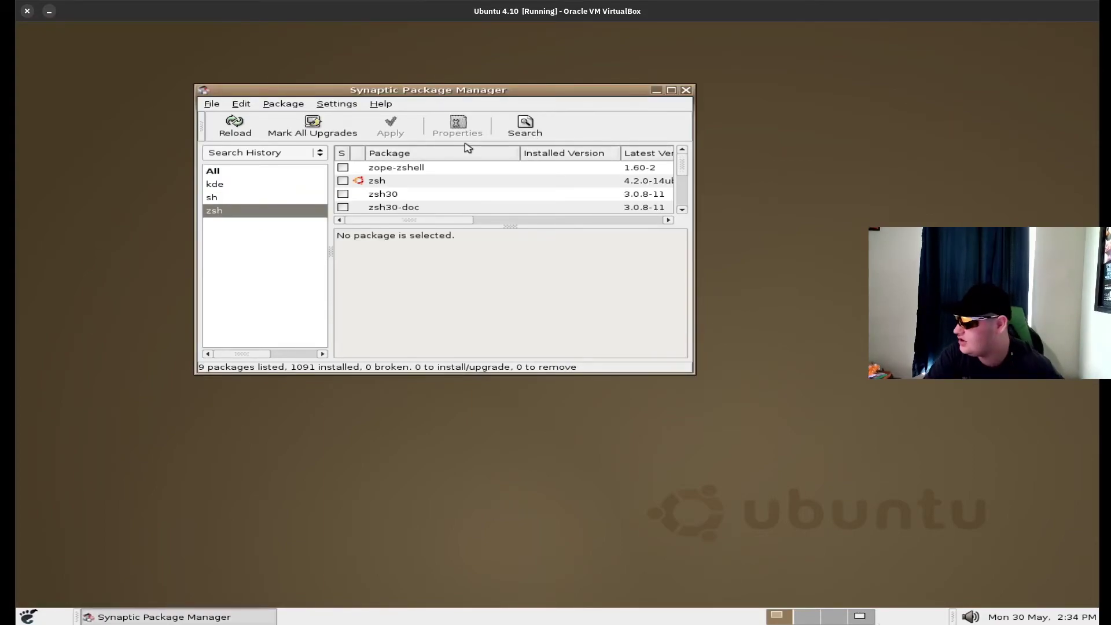
Mark the zsh package for installation and apply the pending changes to begin downloading it.
{"action": "left_click", "coordinate": [346, 181]}
{"action": "left_click", "coordinate": [405, 201]}
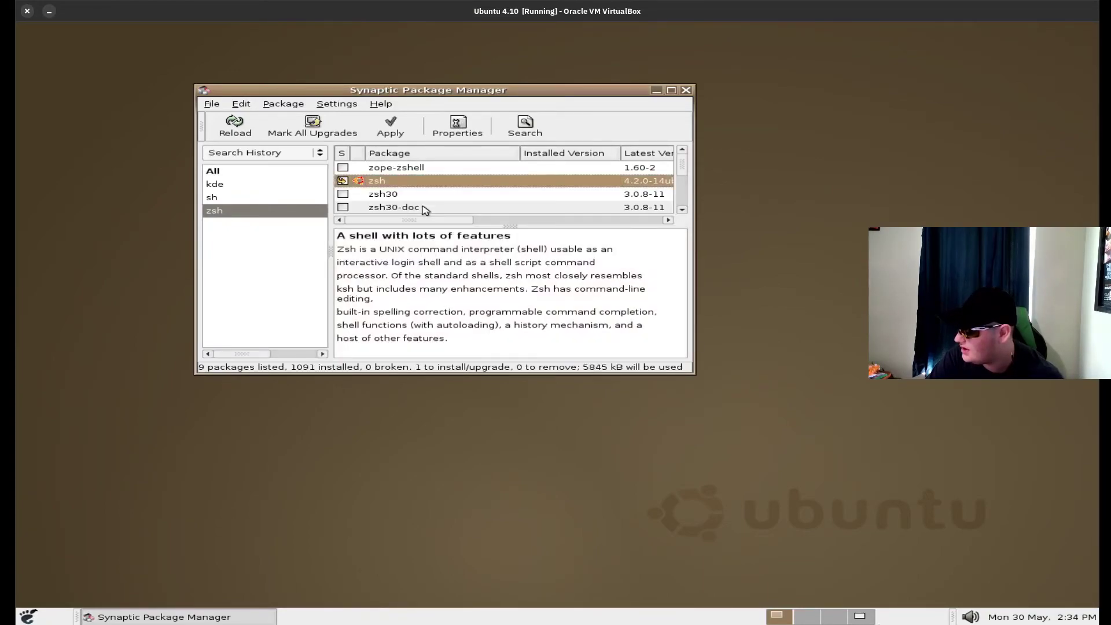
{"action": "left_click", "coordinate": [390, 125]}
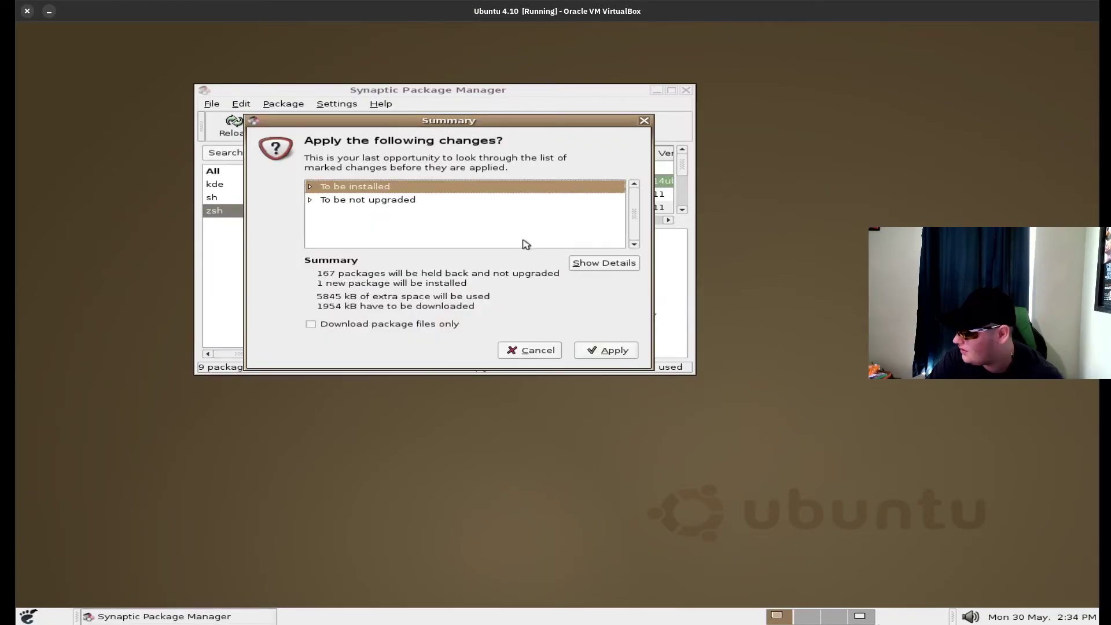
{"action": "left_click", "coordinate": [605, 349]}
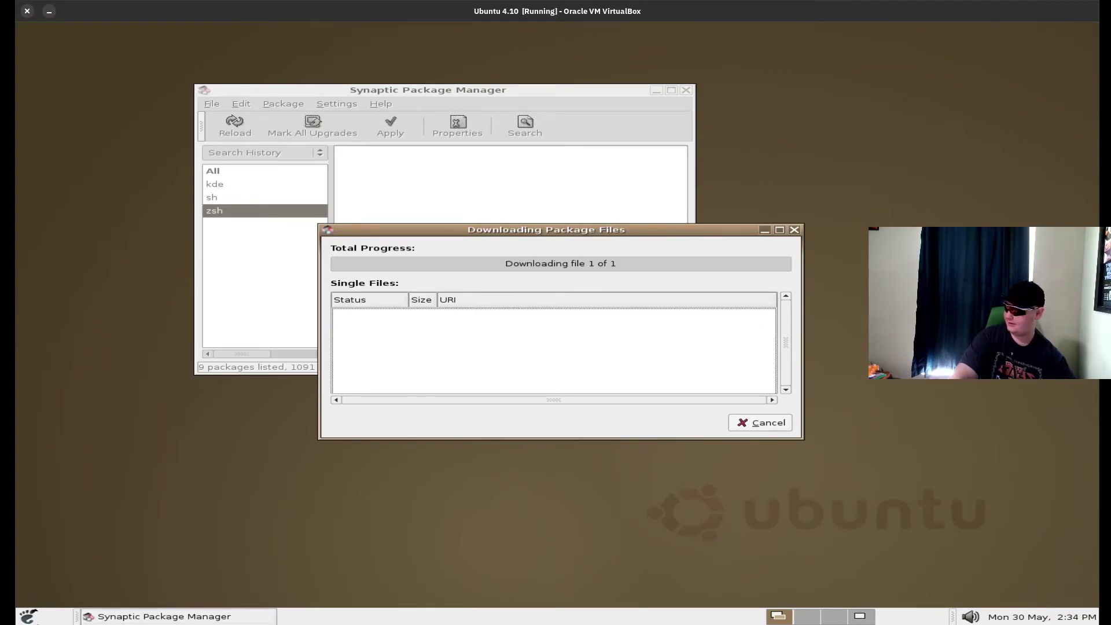
Cancel the zsh package download, dismiss the resulting error dialog and close Synaptic Package Manager.
{"action": "left_click", "coordinate": [28, 615]}
{"action": "left_click", "coordinate": [694, 326]}
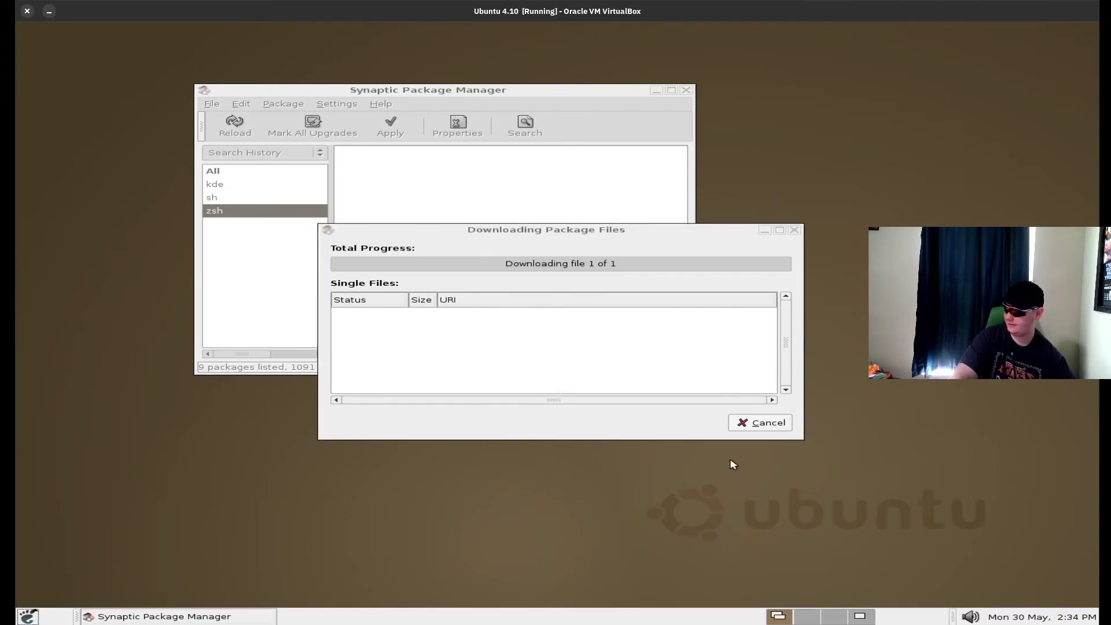
{"action": "left_click", "coordinate": [750, 423]}
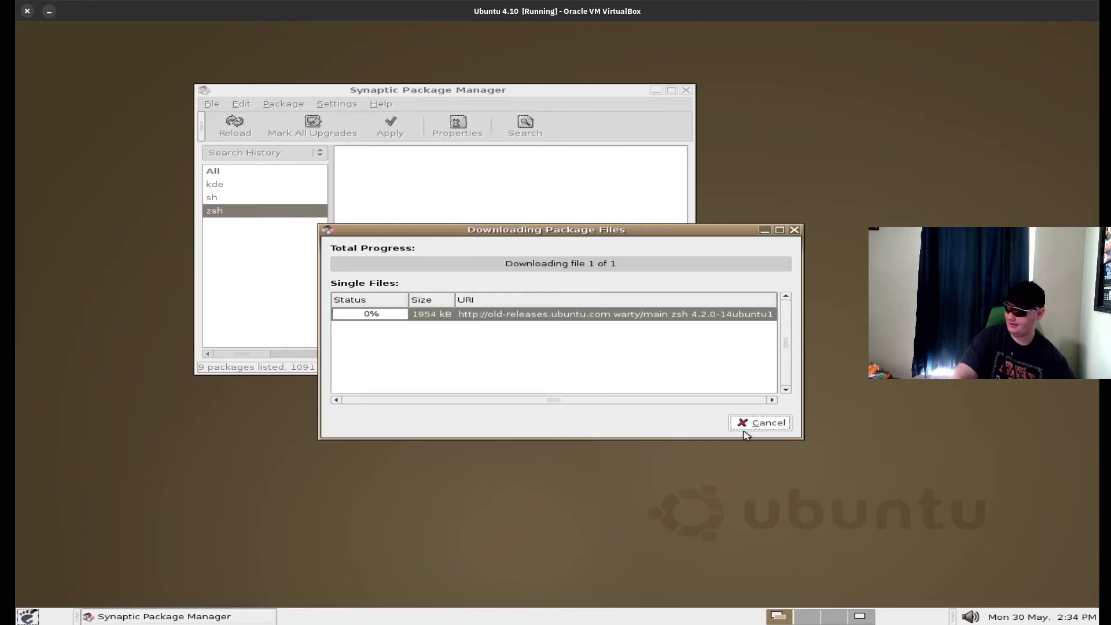
{"action": "left_click", "coordinate": [754, 423]}
{"action": "left_click", "coordinate": [520, 267]}
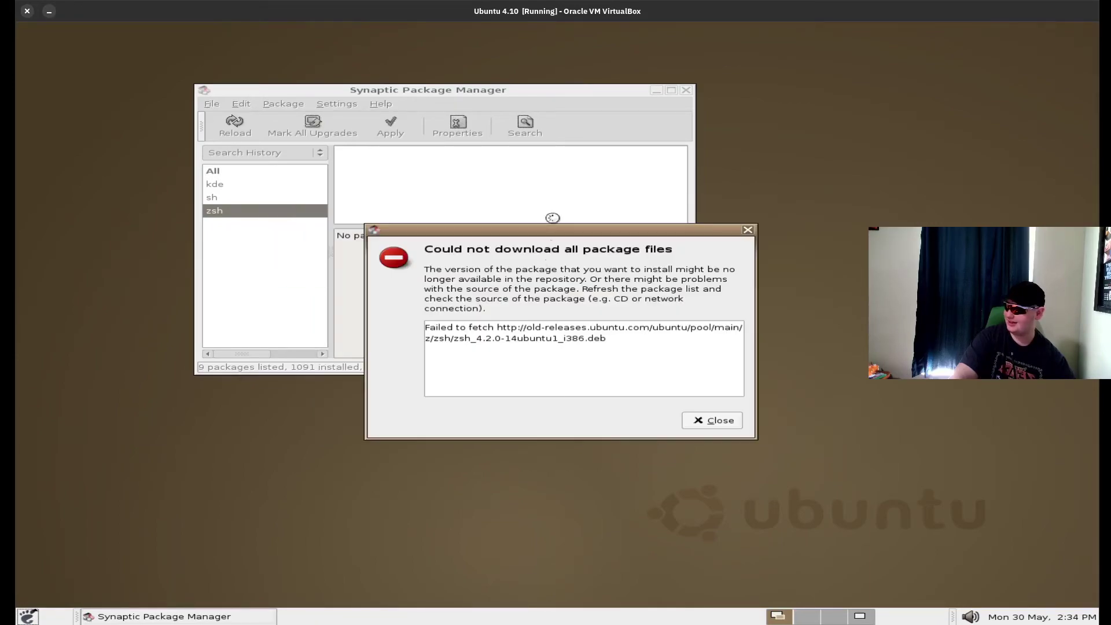
{"action": "left_click", "coordinate": [713, 428]}
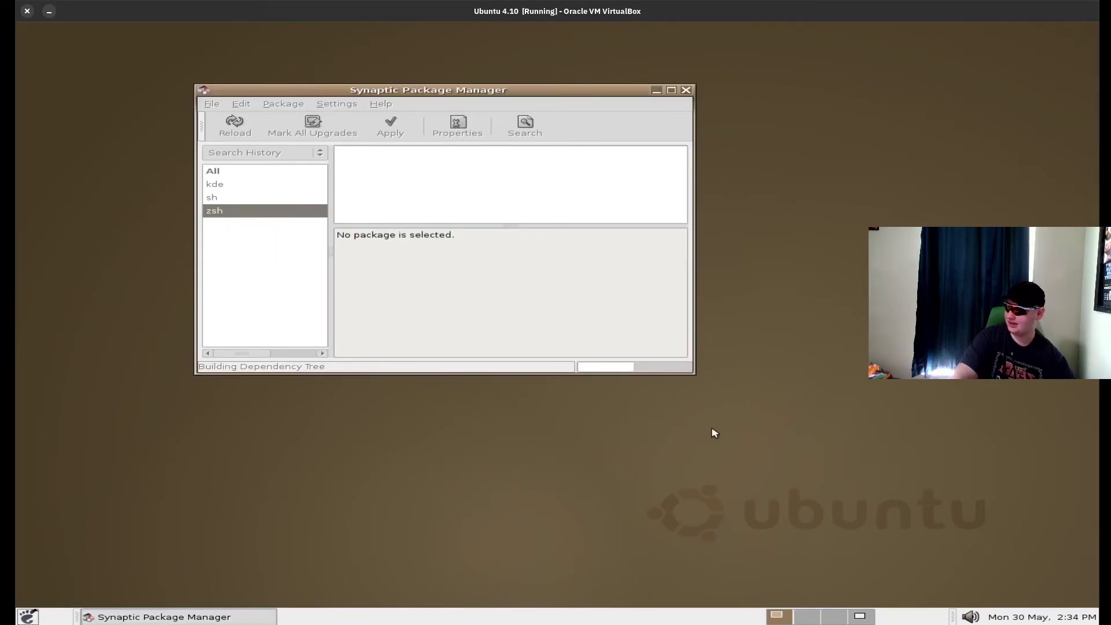
{"action": "left_click", "coordinate": [686, 91]}
{"action": "left_click", "coordinate": [713, 351]}
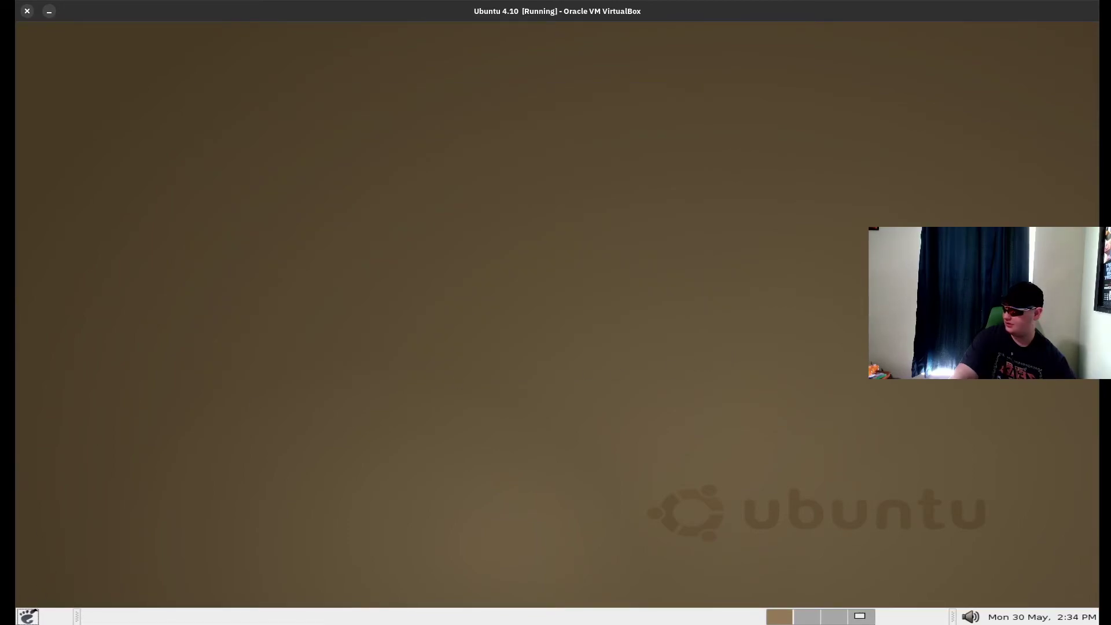
{"action": "left_click", "coordinate": [27, 616]}
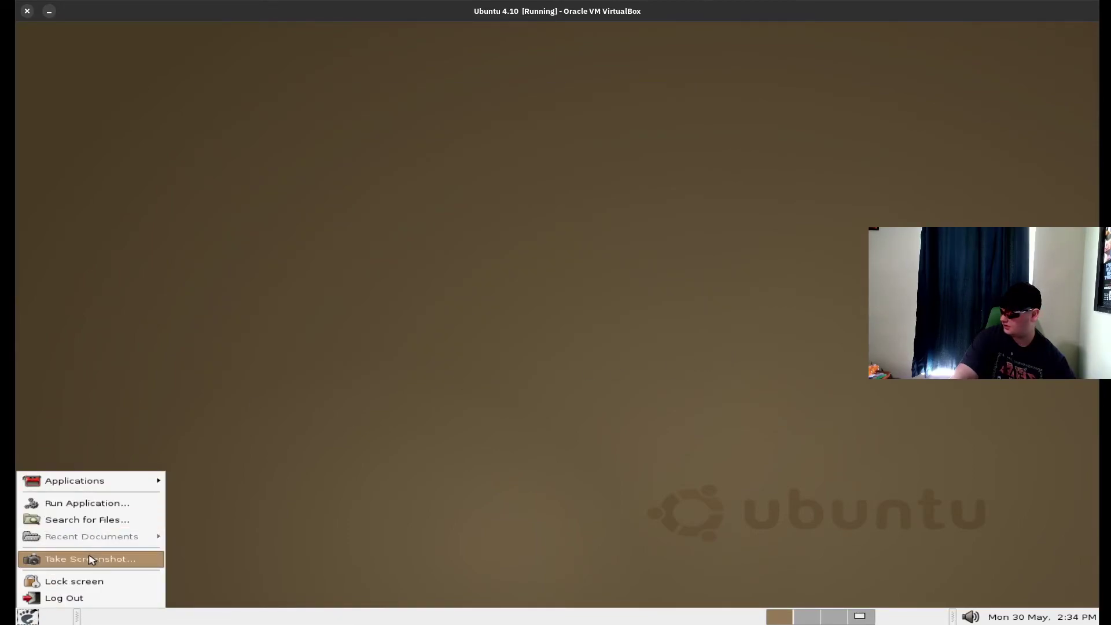
{"action": "mouse_move", "coordinate": [139, 480]}
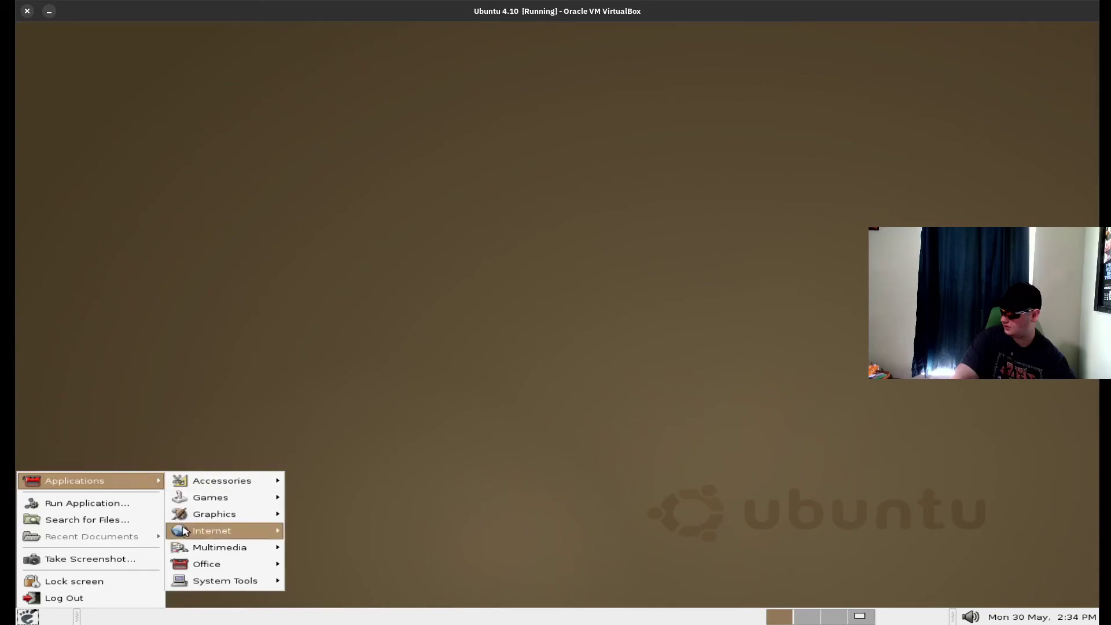
{"action": "mouse_move", "coordinate": [202, 566]}
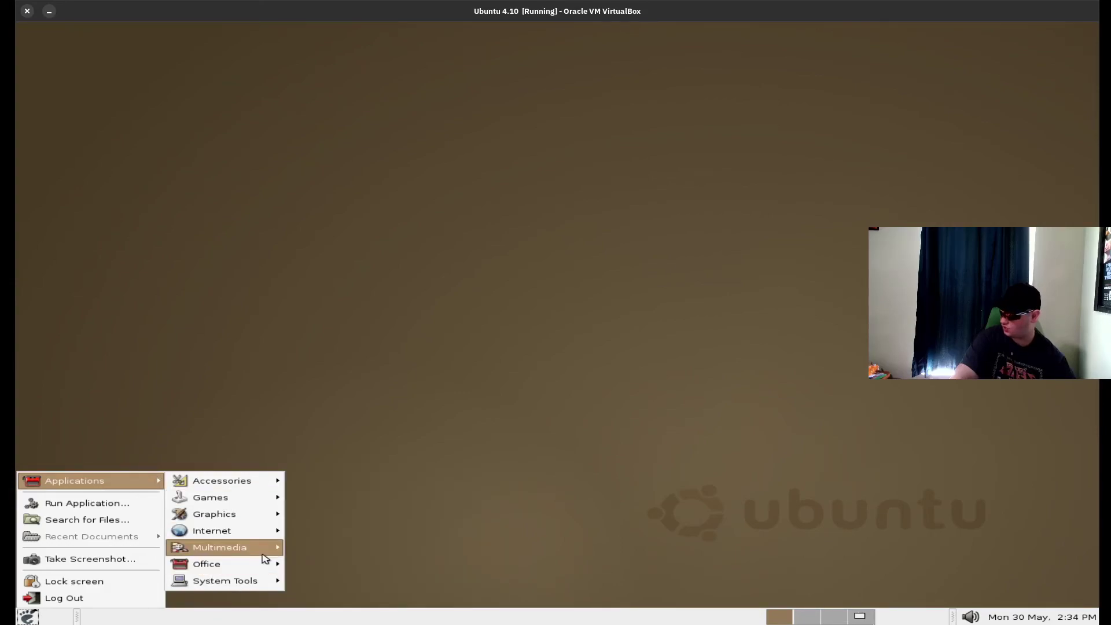
{"action": "mouse_move", "coordinate": [244, 585]}
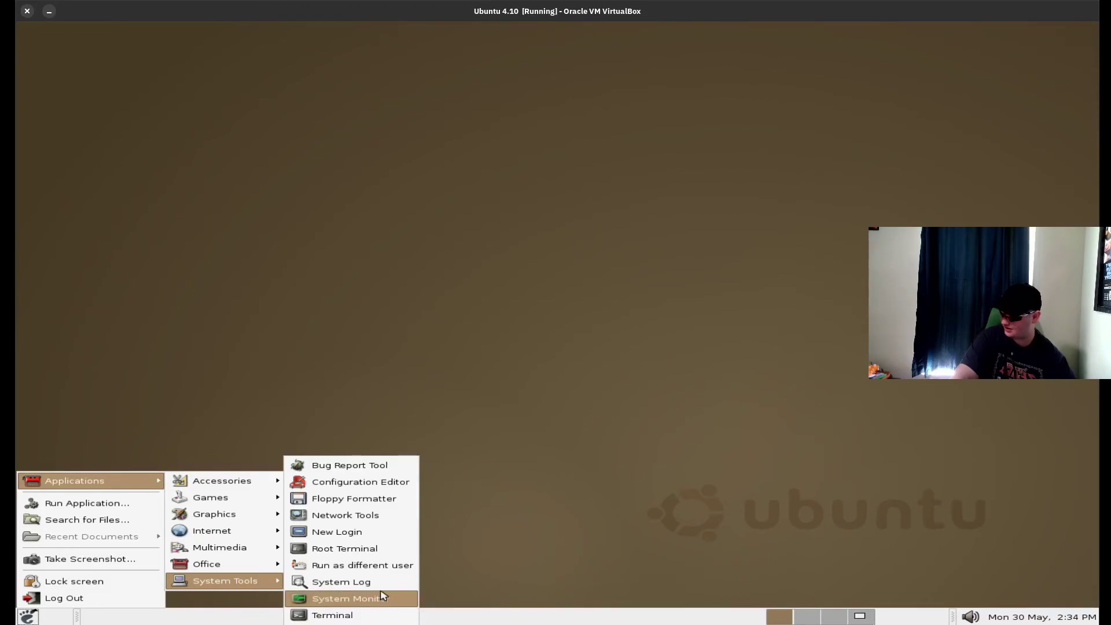
{"action": "mouse_move", "coordinate": [273, 565]}
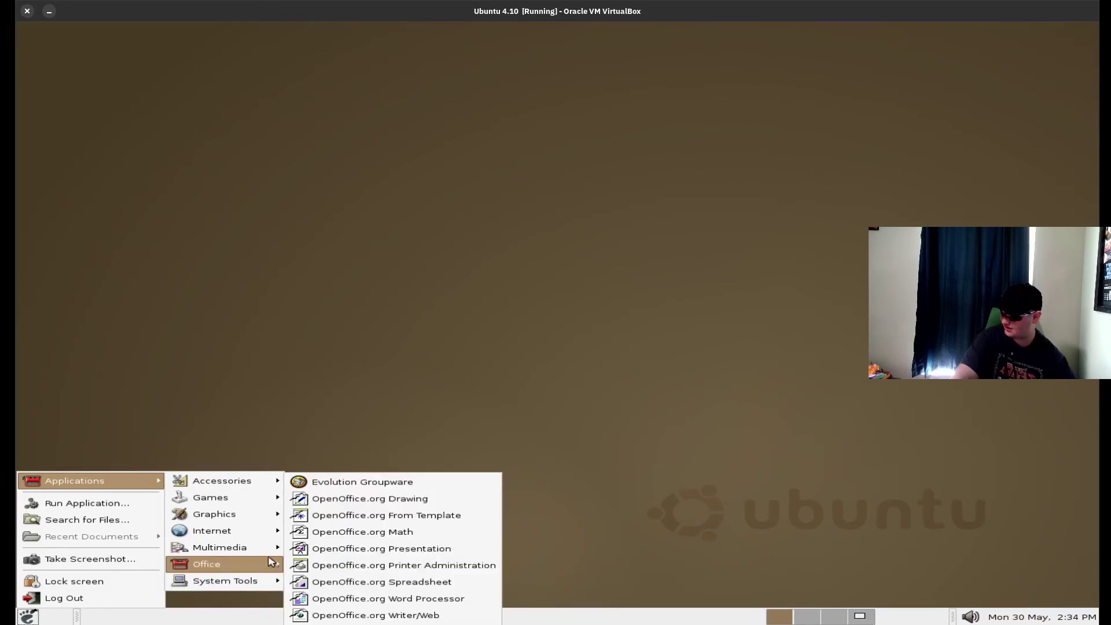
{"action": "mouse_move", "coordinate": [257, 533]}
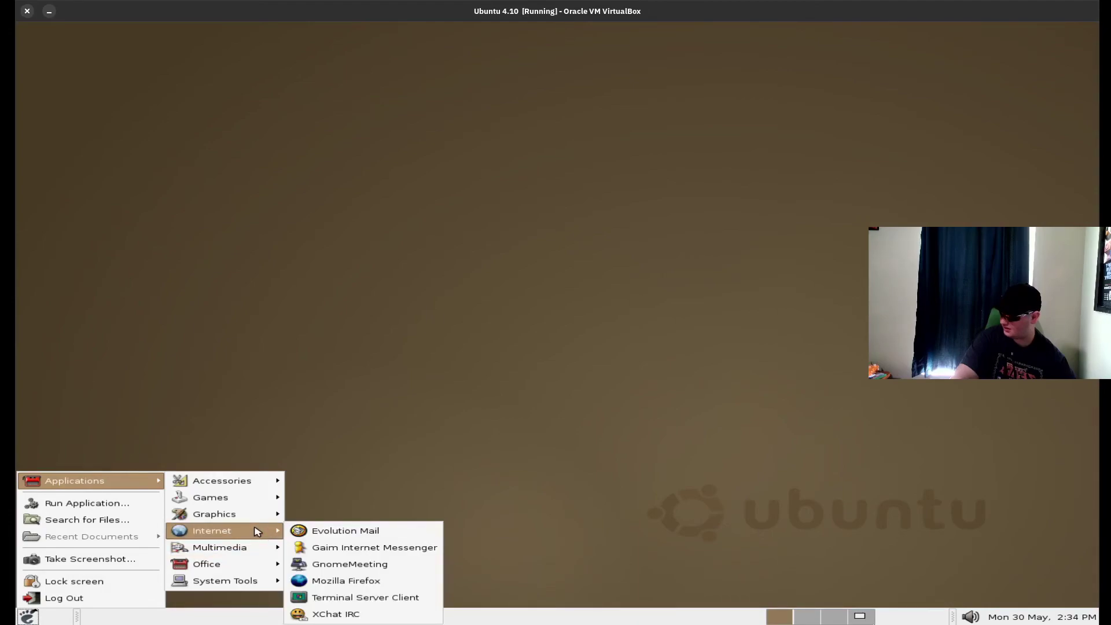
Try the Ubuntu Chocolate Widescreen and No Wallpaper desktop backgrounds, reselect Ubuntu Chocolate and close the background preferences.
{"action": "right_click", "coordinate": [311, 320]}
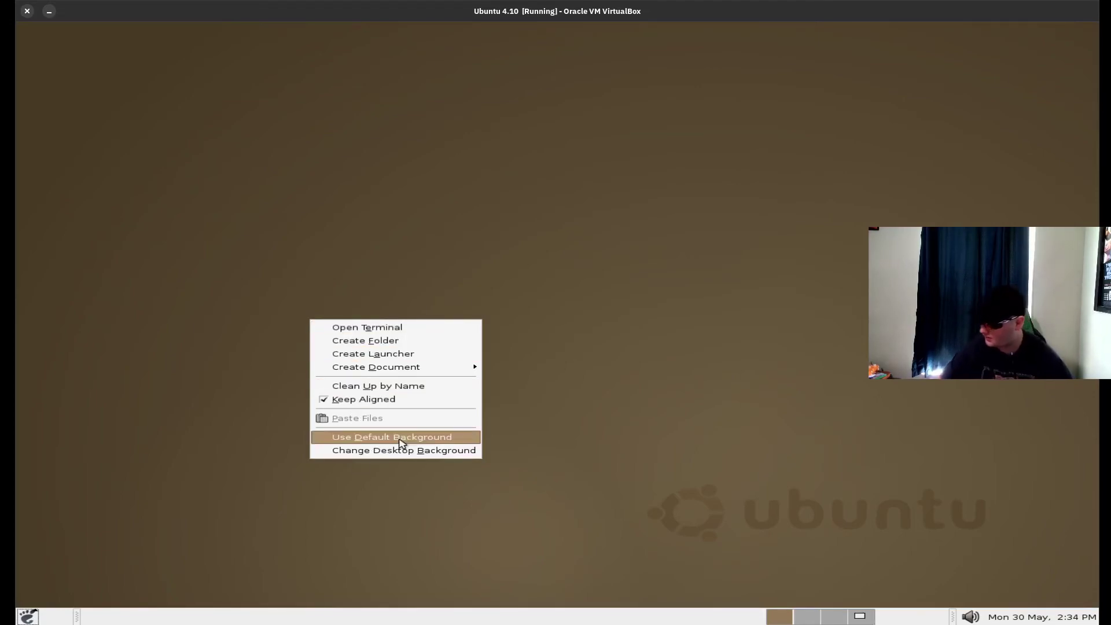
{"action": "left_click", "coordinate": [381, 450]}
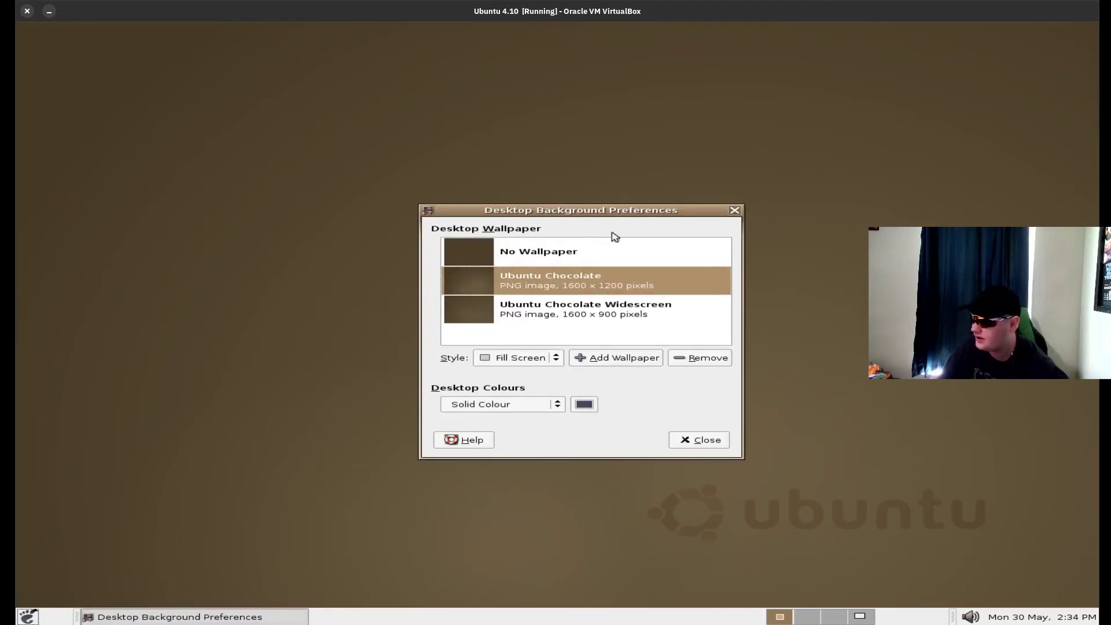
{"action": "left_click", "coordinate": [588, 313]}
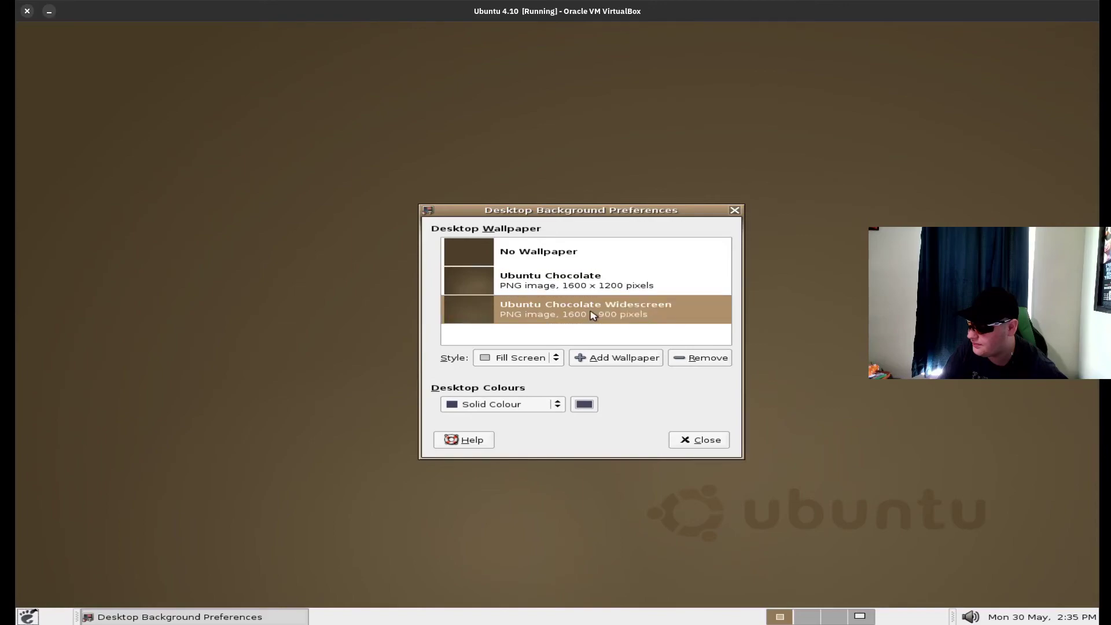
{"action": "left_click", "coordinate": [567, 291]}
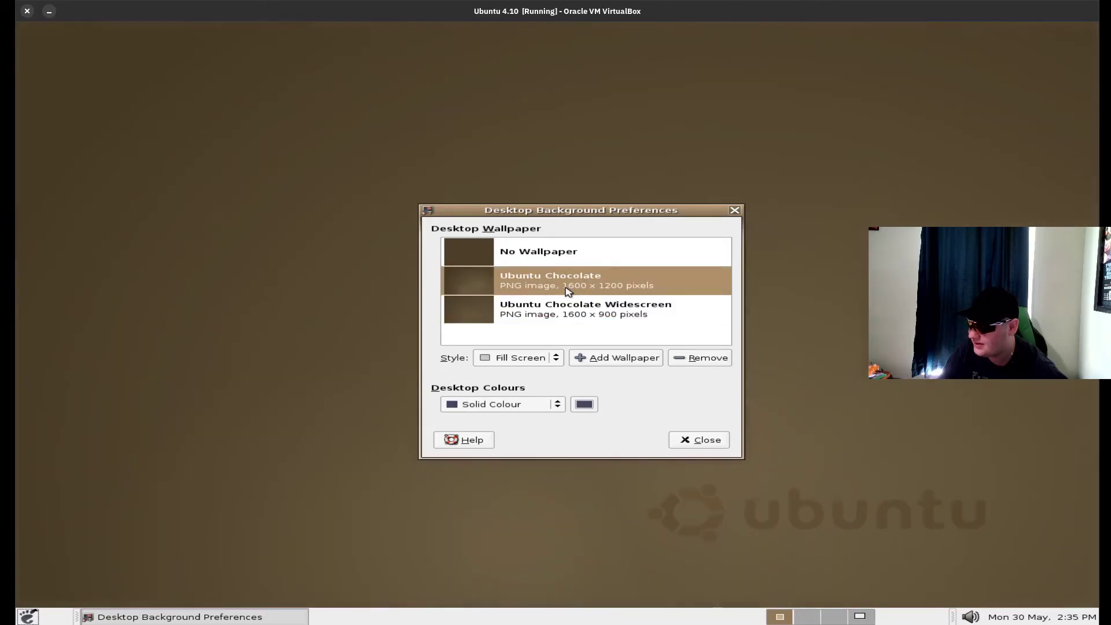
{"action": "left_click", "coordinate": [570, 255]}
{"action": "left_click", "coordinate": [569, 291]}
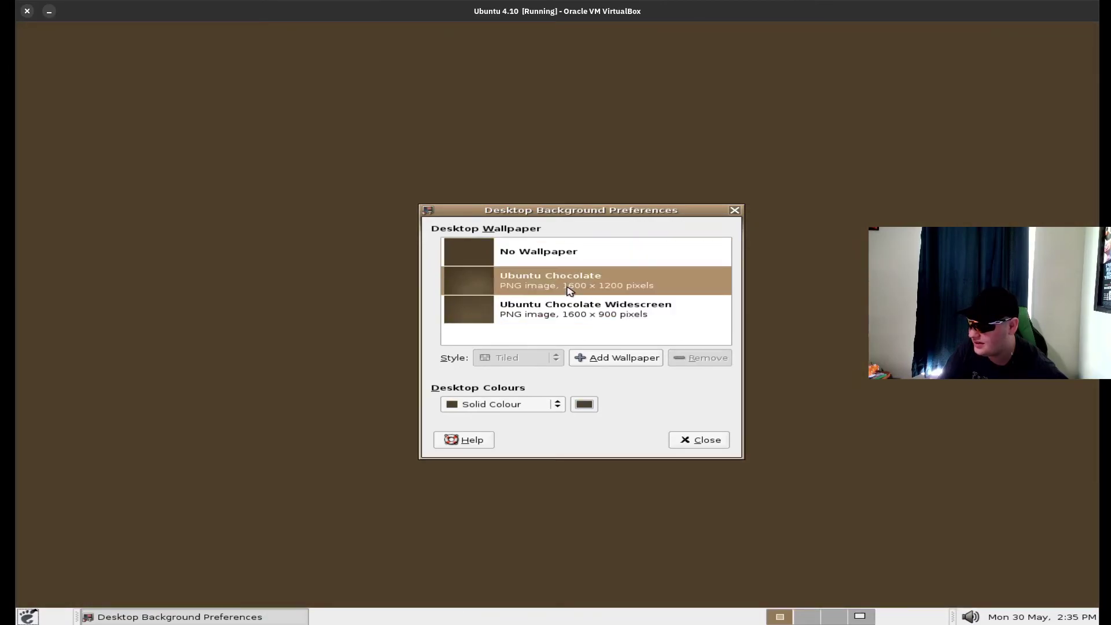
{"action": "left_click", "coordinate": [571, 308]}
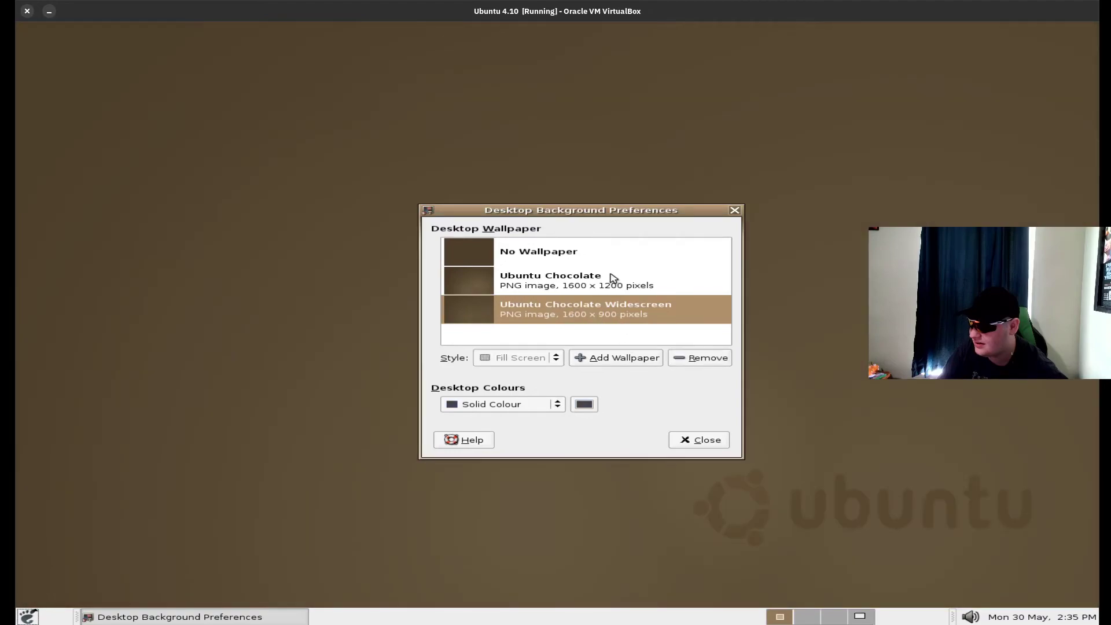
{"action": "left_click", "coordinate": [612, 277]}
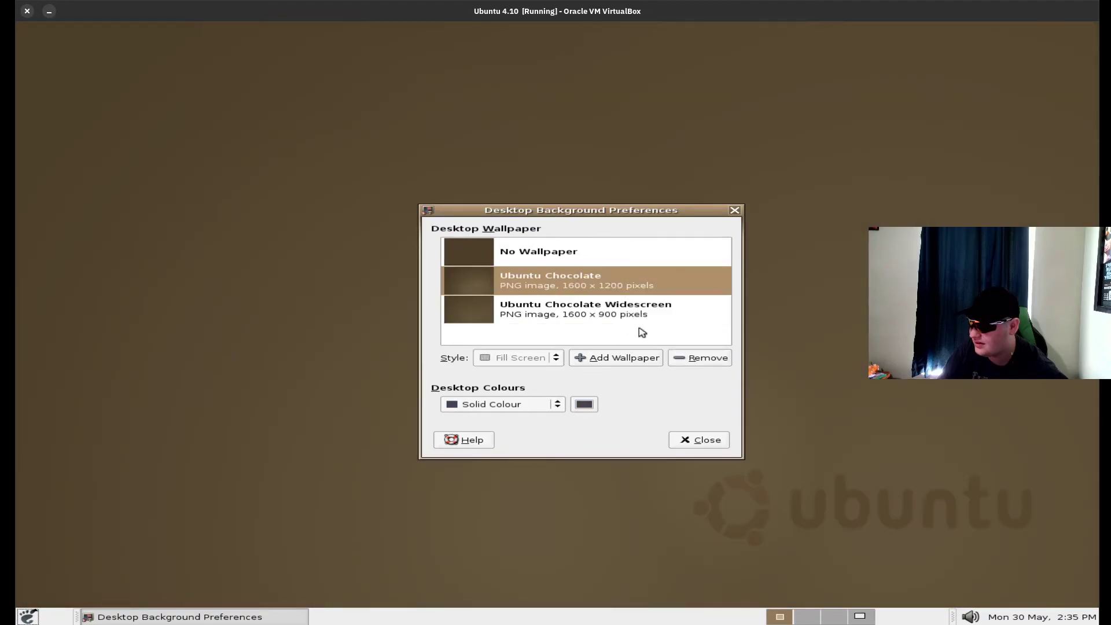
{"action": "left_click", "coordinate": [685, 440]}
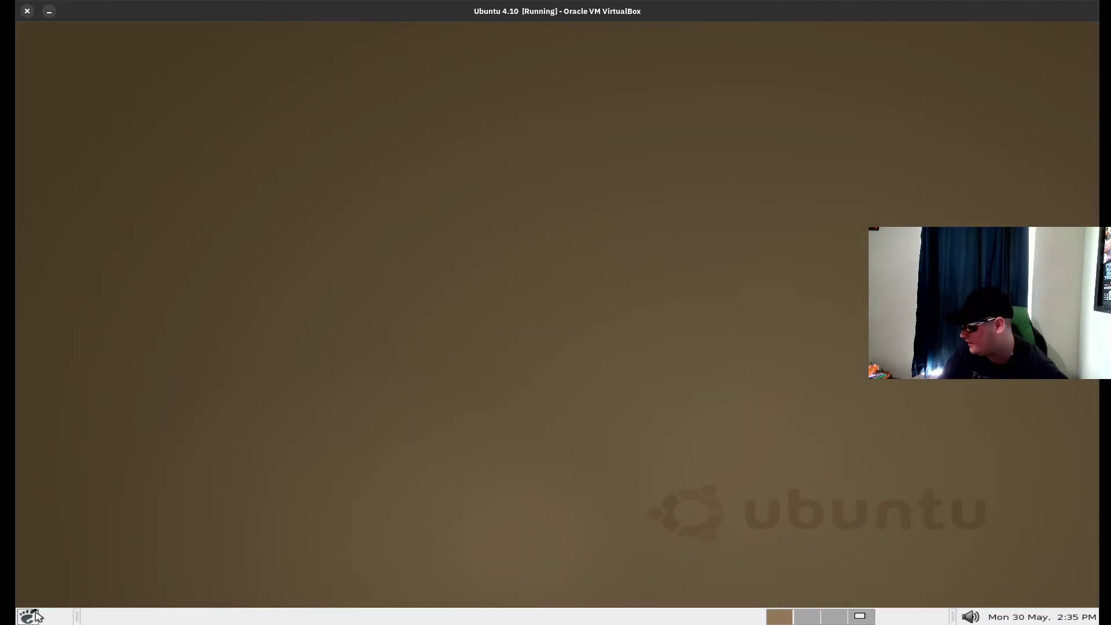
Open Mozilla Firefox and load google.com, dismissing the encryption alert about the Ubuntu site.
{"action": "left_click", "coordinate": [28, 616]}
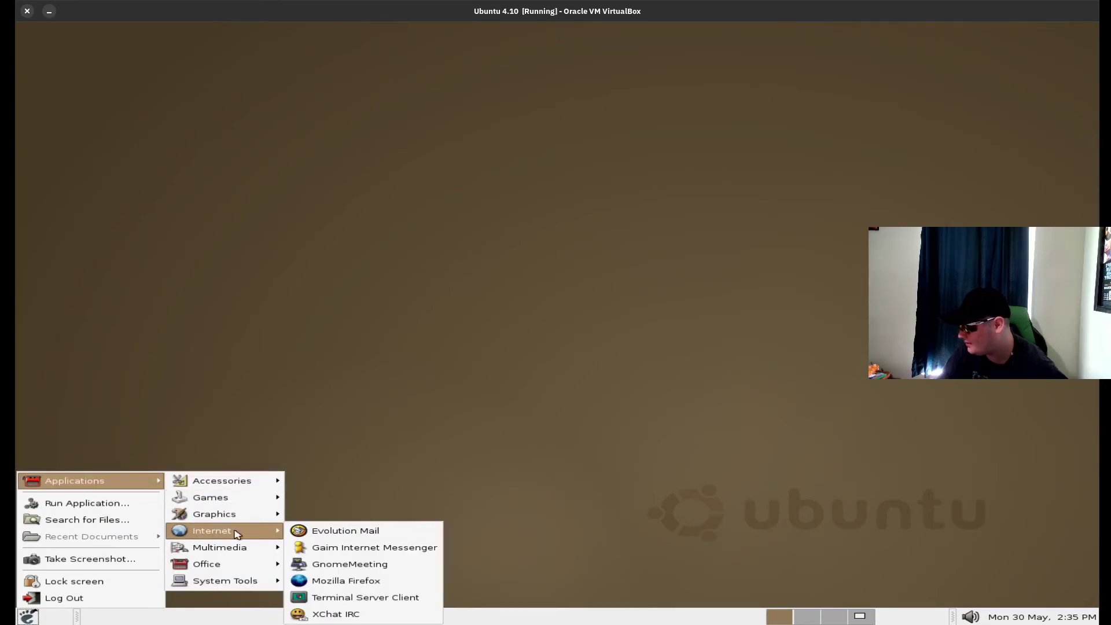
{"action": "mouse_move", "coordinate": [227, 532]}
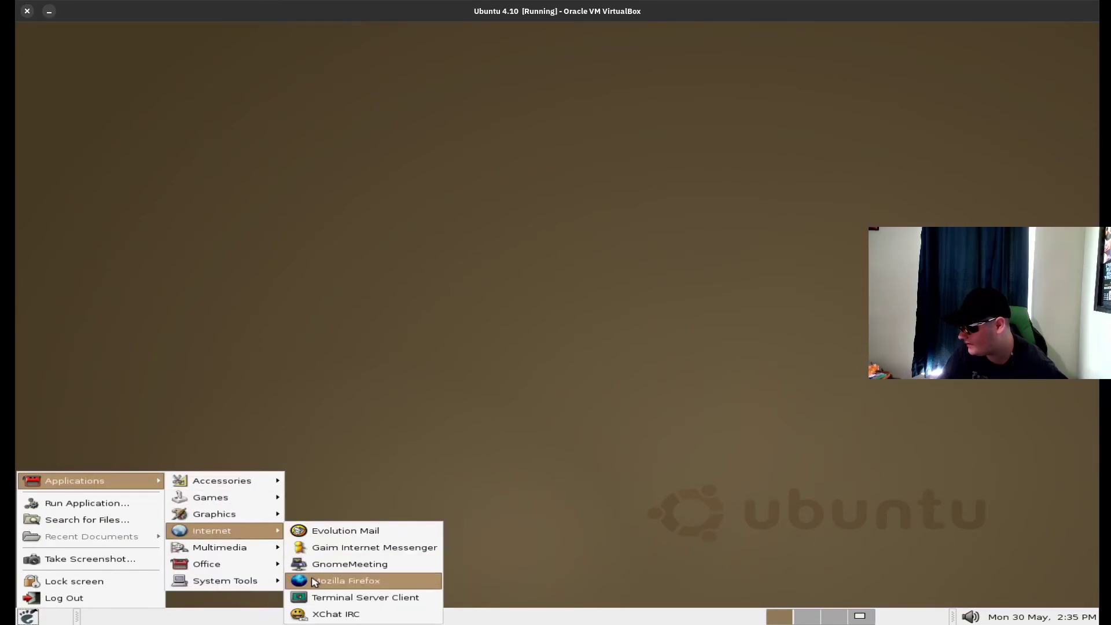
{"action": "left_click", "coordinate": [336, 581]}
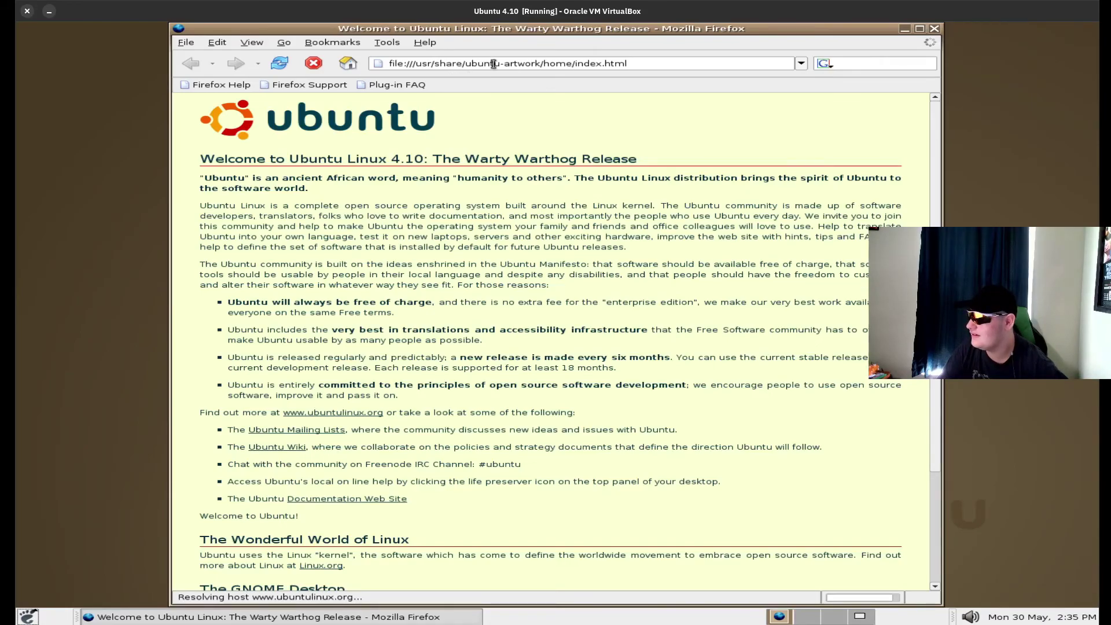
{"action": "left_click", "coordinate": [493, 64]}
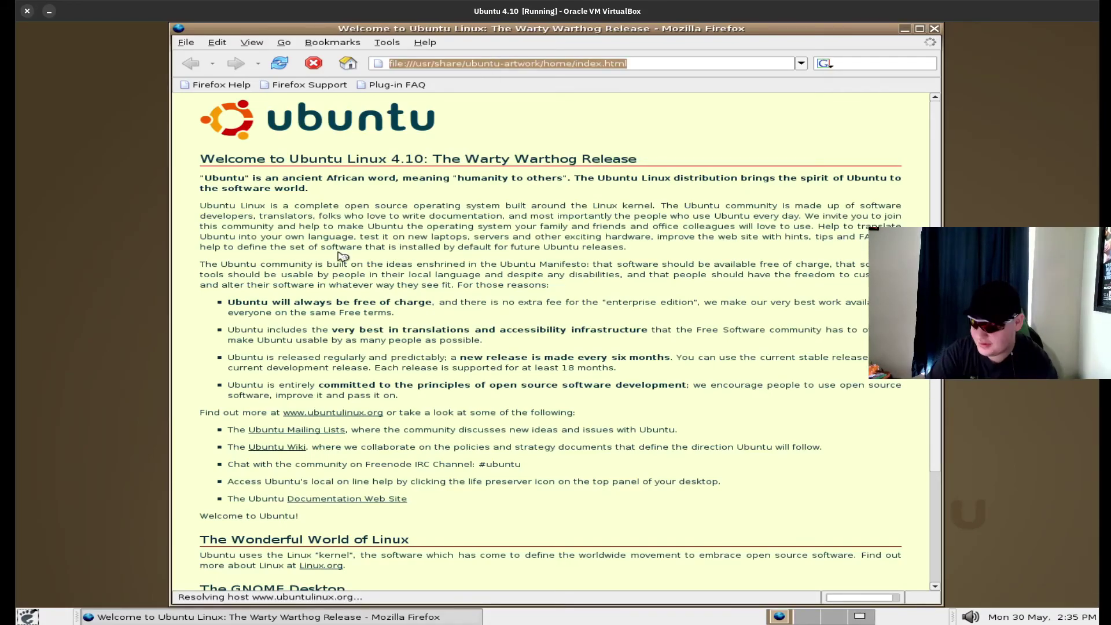
{"action": "type", "text": "google.com"}
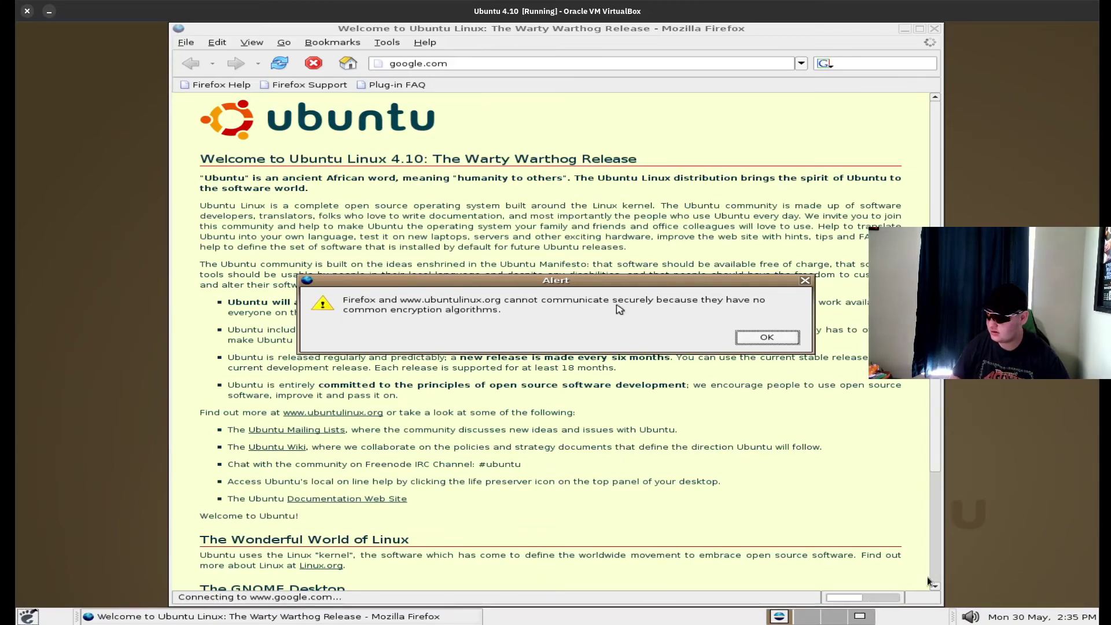
{"action": "left_click", "coordinate": [746, 340]}
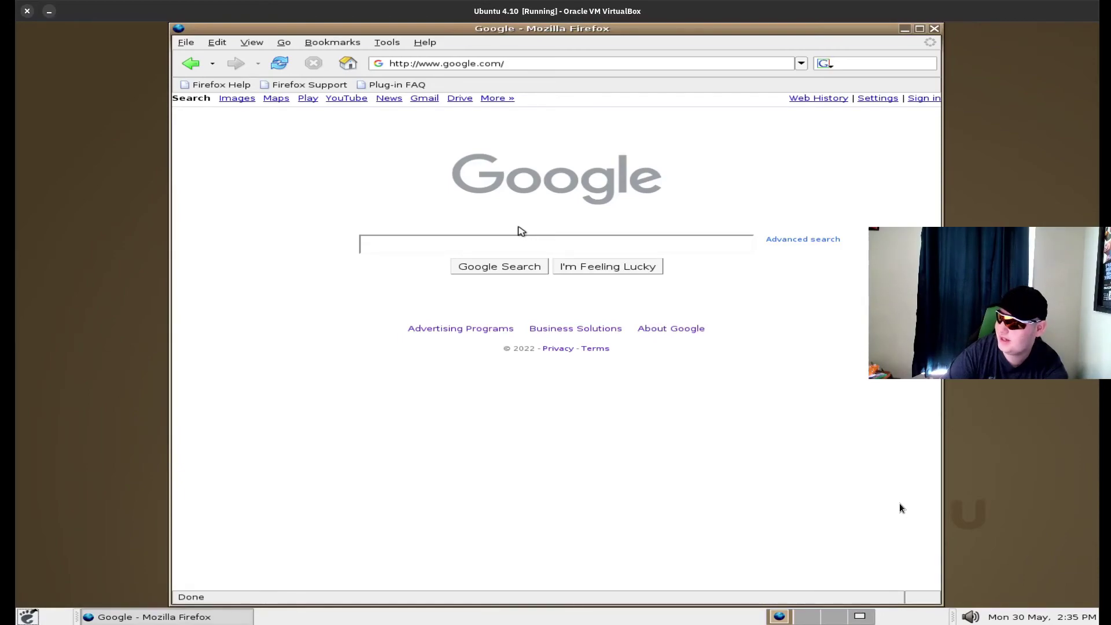
Search Google for "ubuntu linux wallpaper" and allow the unencrypted submission.
{"action": "type", "text": "buntu li"}
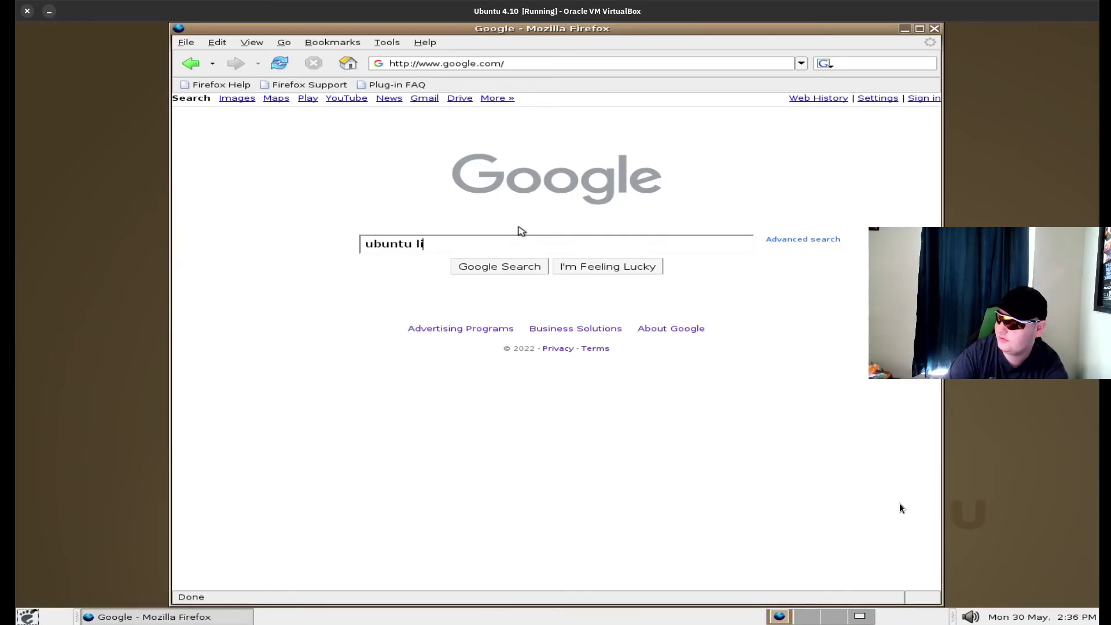
{"action": "type", "text": "nux wallpaper"}
{"action": "key", "text": "Return"}
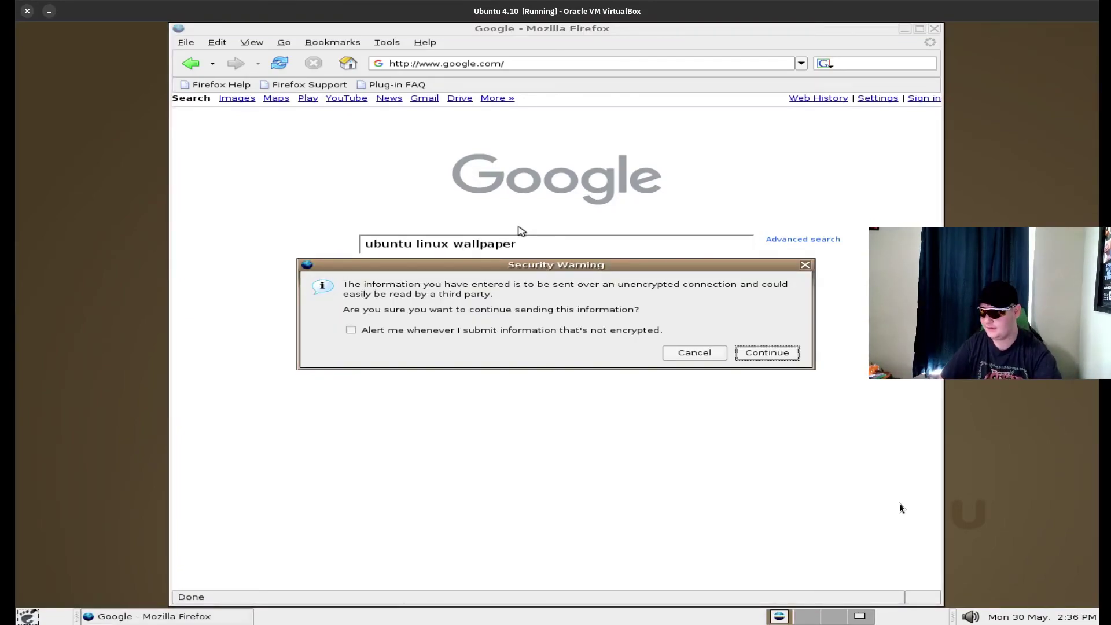
{"action": "key", "text": "Return"}
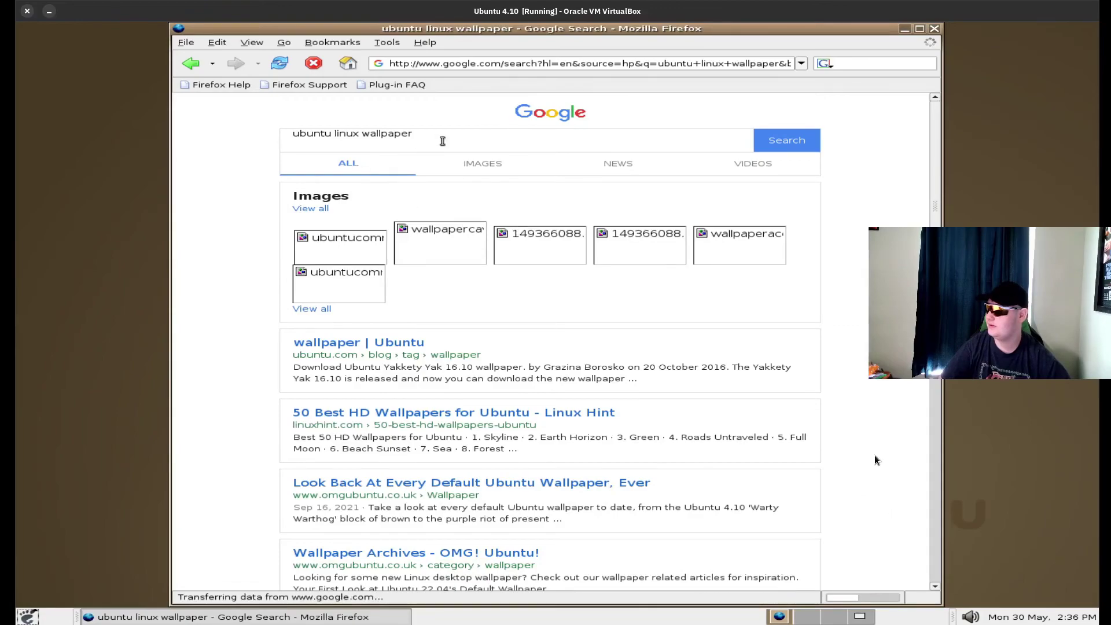
Switch to the image results for the wallpaper search and open the Ubuntu 14.04 LTS wallpaper result from ubuntu.com.
{"action": "left_click", "coordinate": [487, 170]}
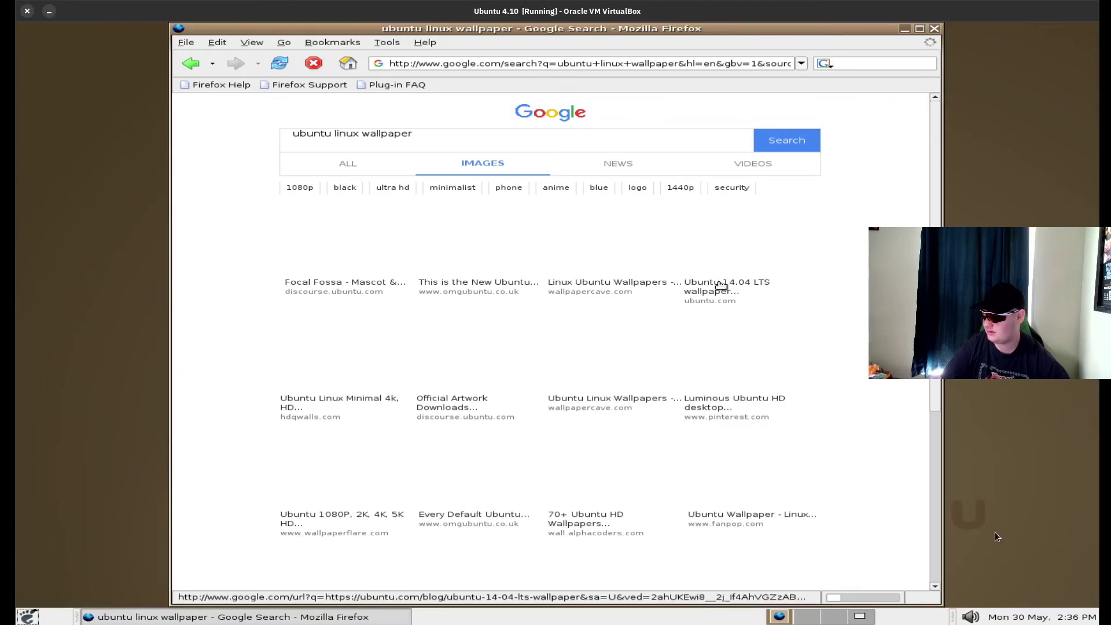
{"action": "left_click", "coordinate": [721, 286]}
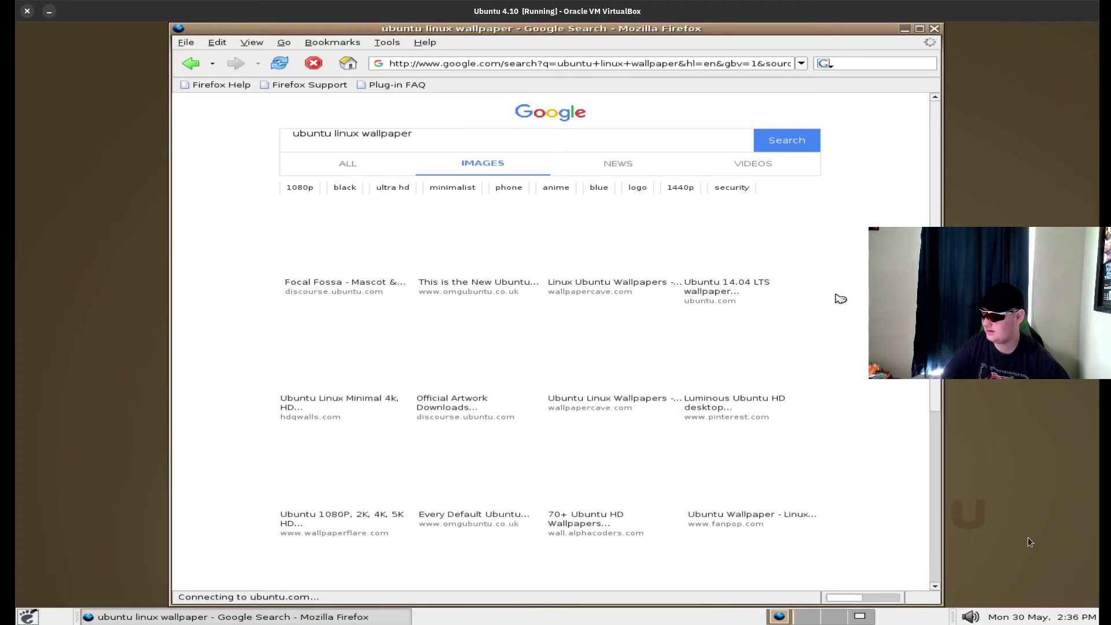